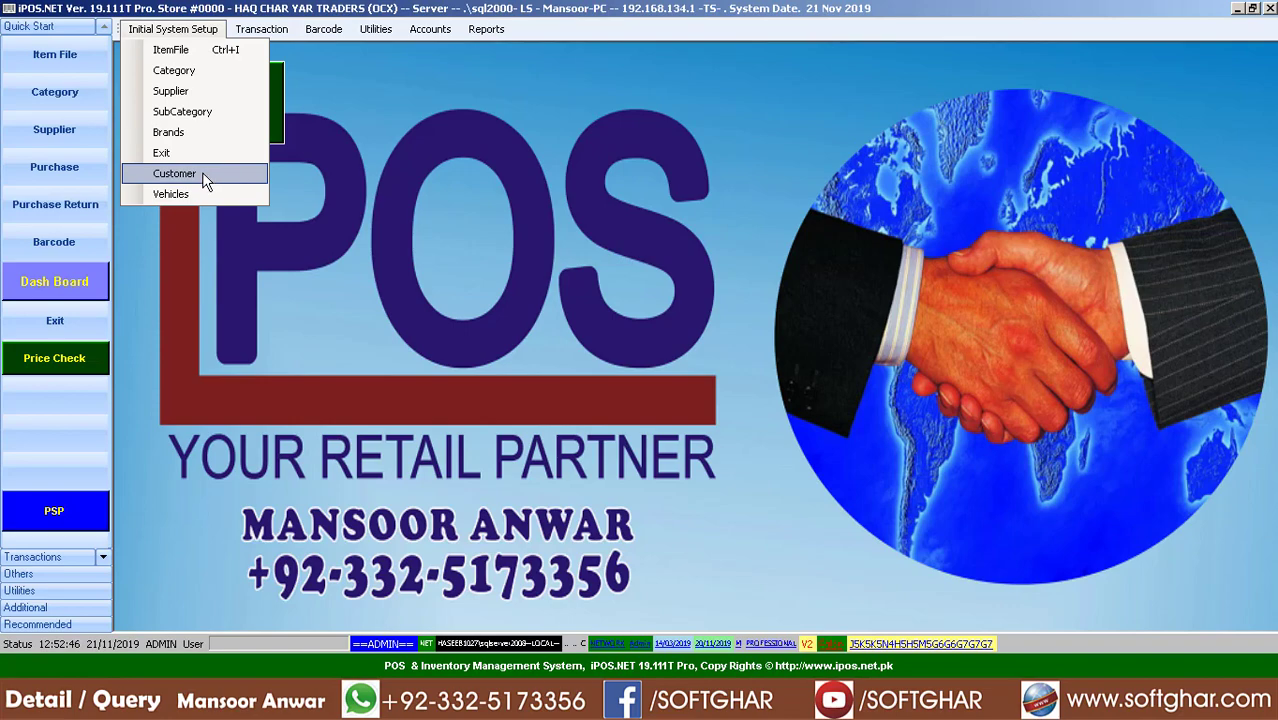
Open the customer records and view the details of customers 102 and 214
left_click(175, 173)
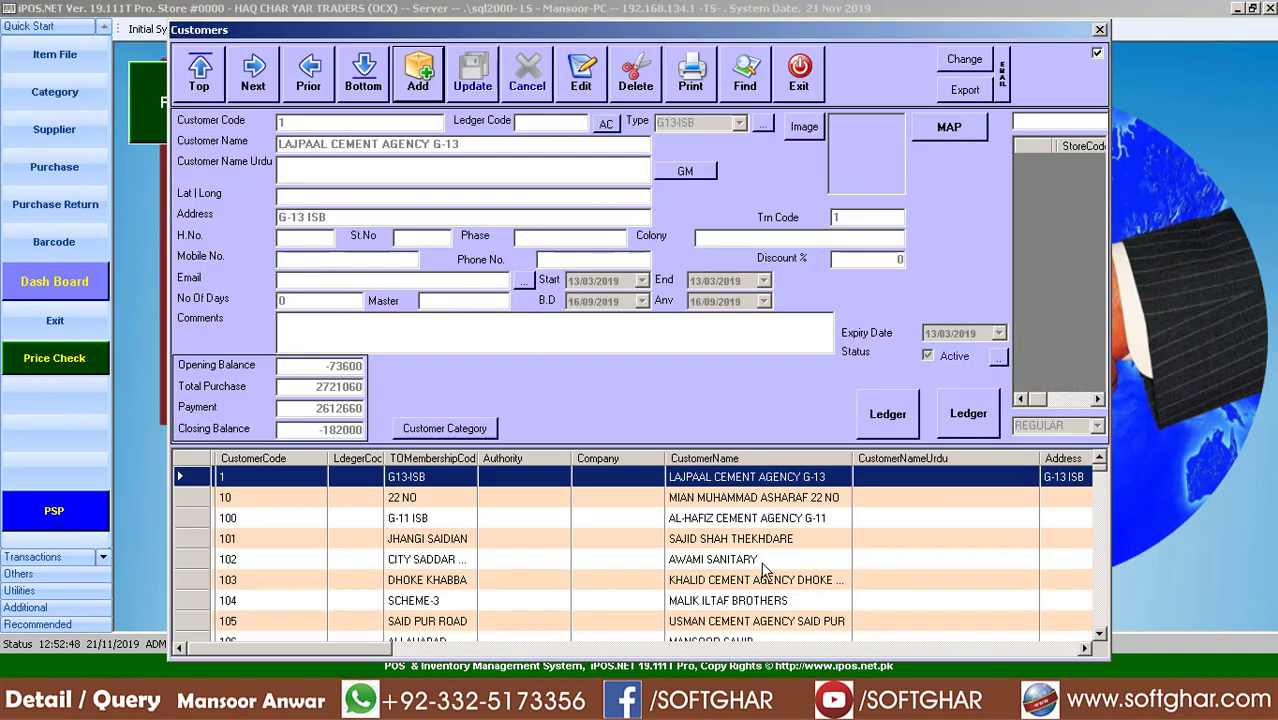
left_click(600, 562)
scroll(612, 611, "down", 7)
scroll(612, 611, "down", 20)
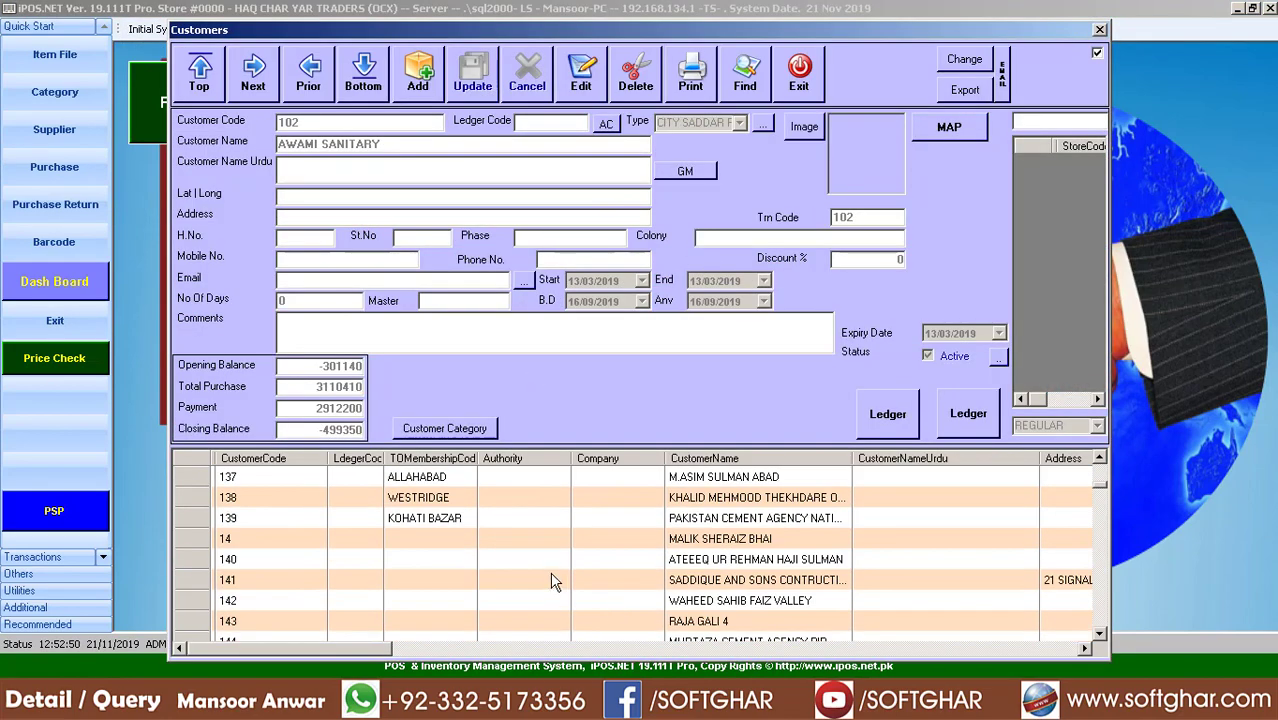
left_click(678, 560)
View customers 297 and 298, then close the customer records window
scroll(700, 575, "down", 20)
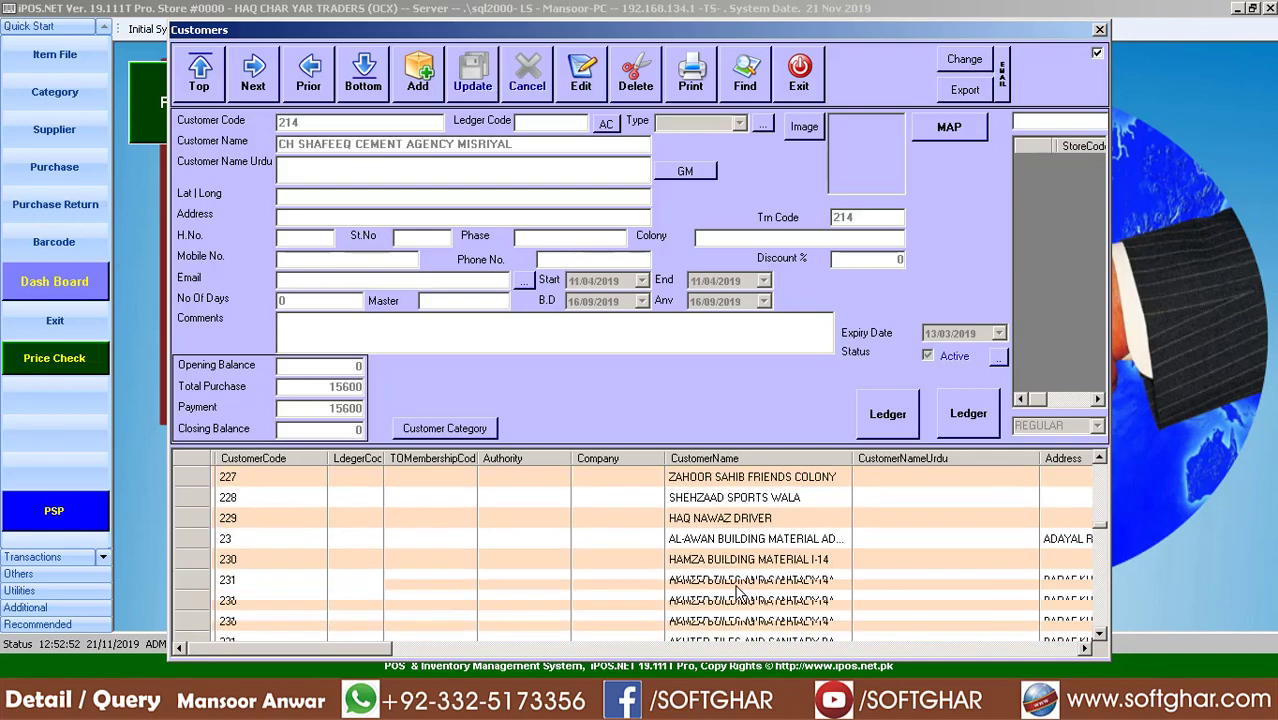
scroll(710, 578, "down", 4)
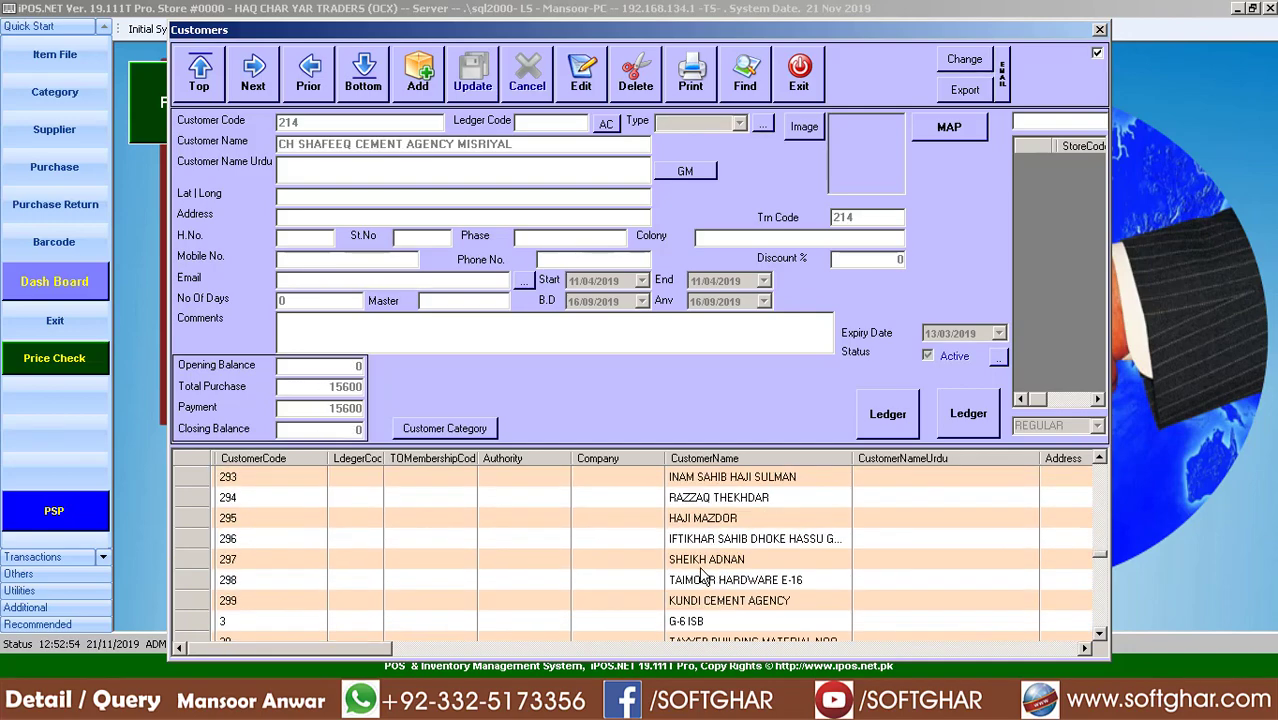
left_click(703, 559)
left_click(712, 580)
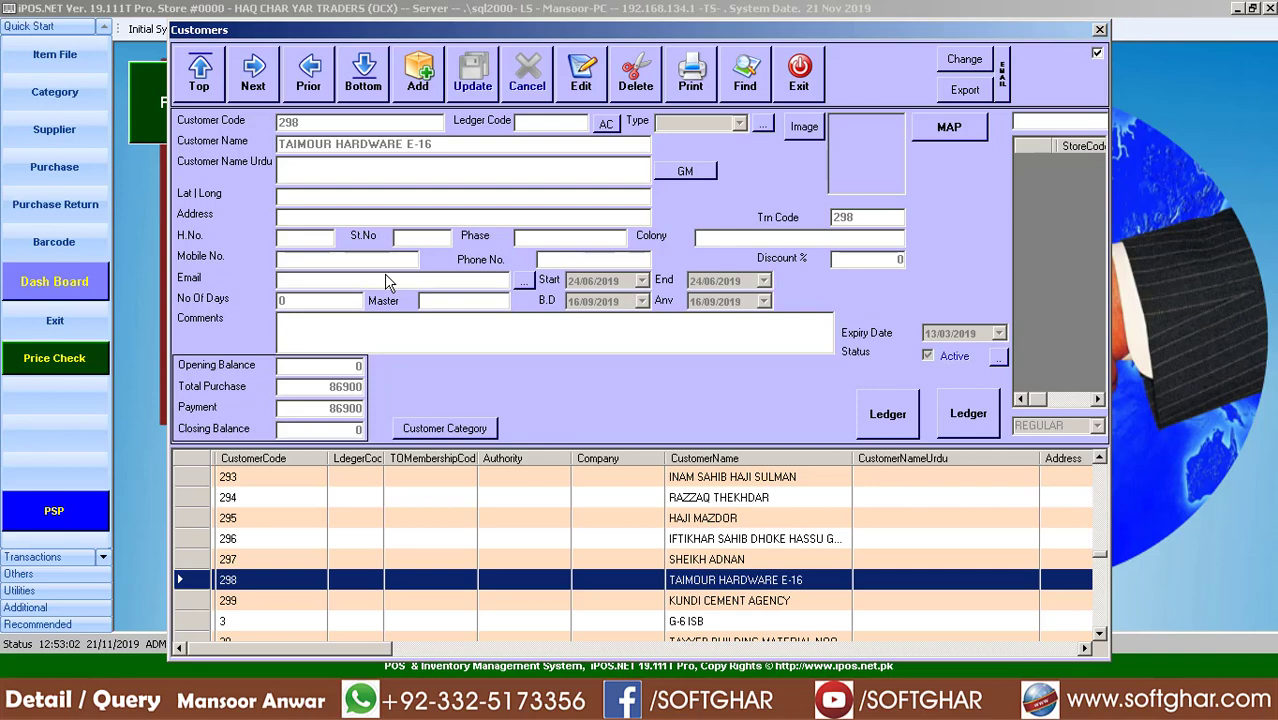
left_click(800, 78)
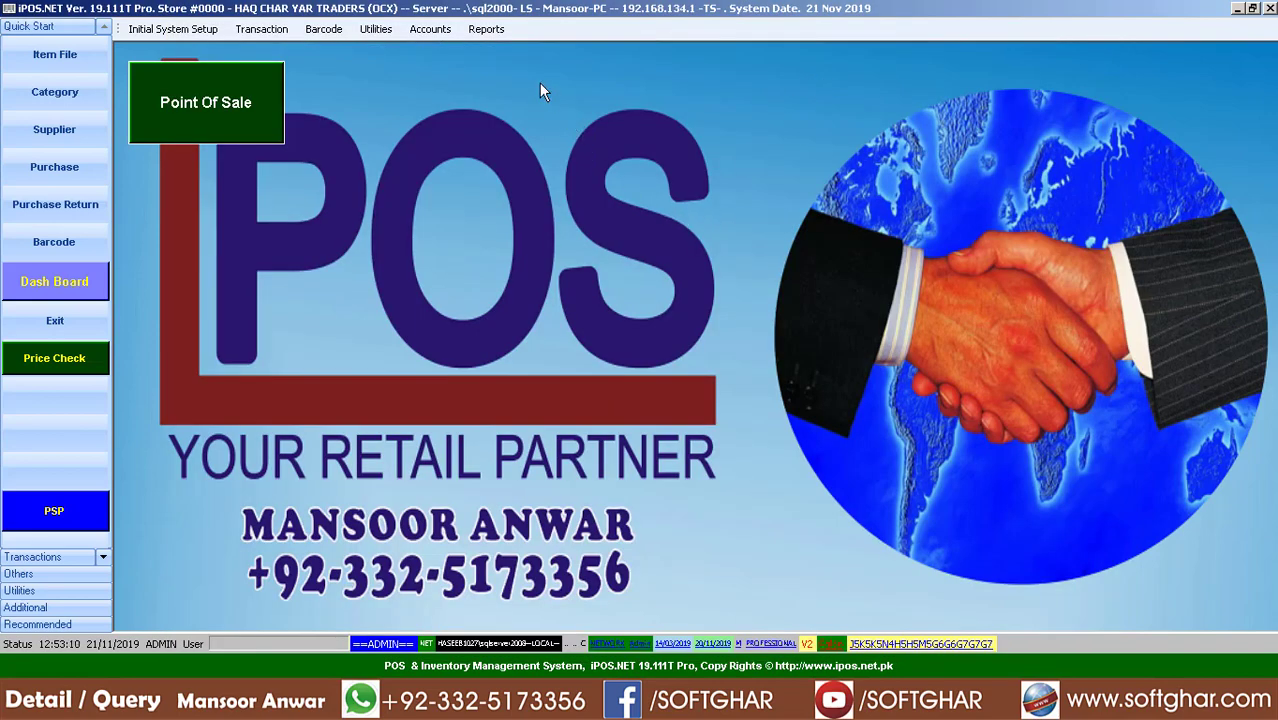
Open the Customer Transaction Detail report screen from Reports > Transactions
left_click(494, 31)
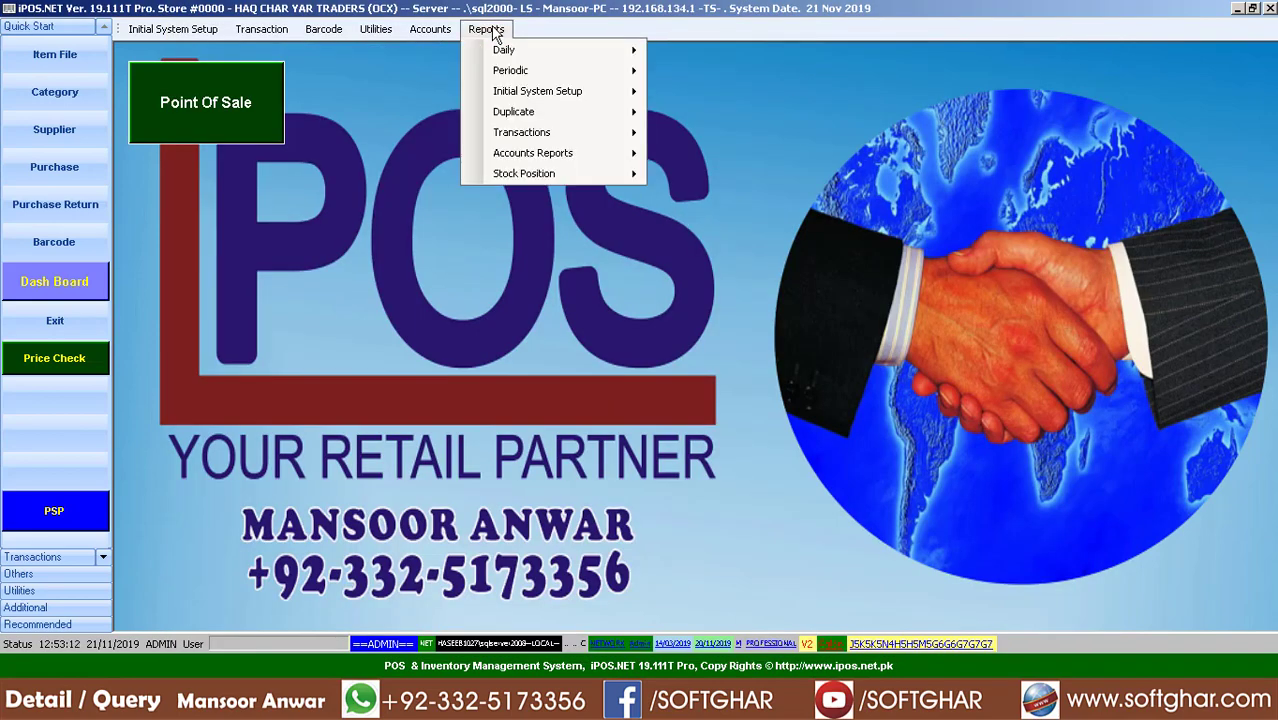
mouse_move(573, 133)
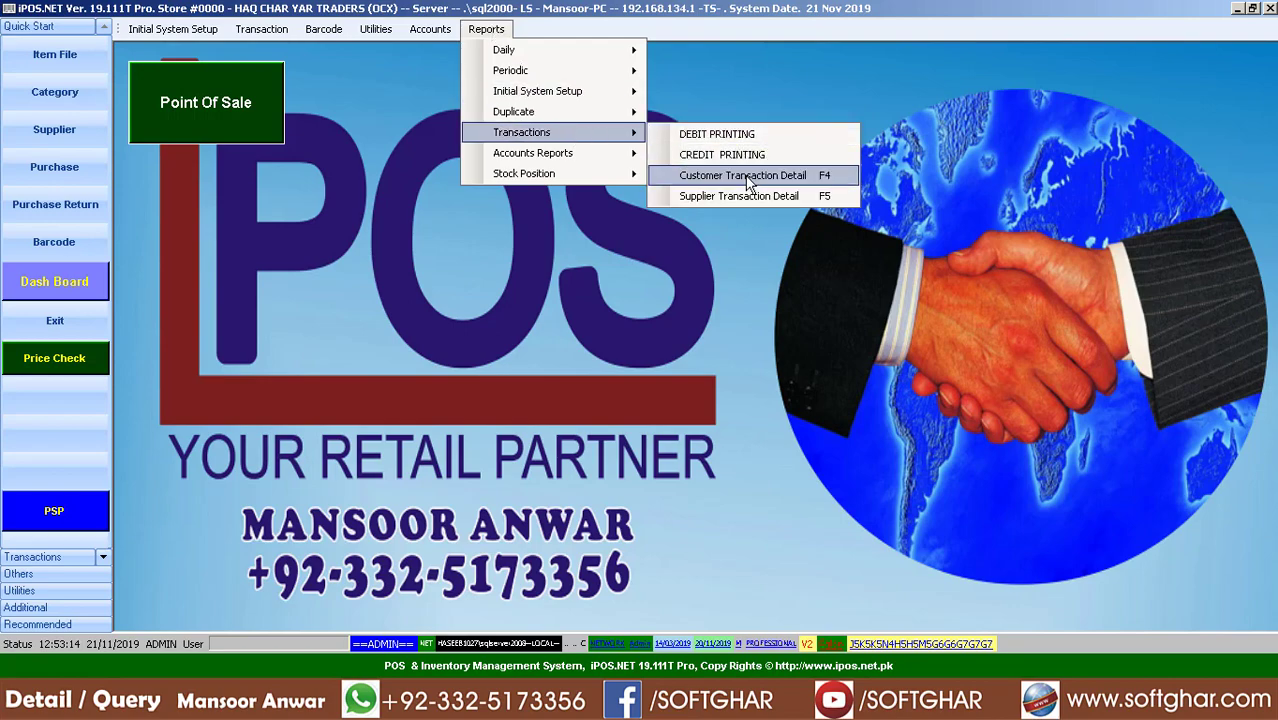
left_click(799, 178)
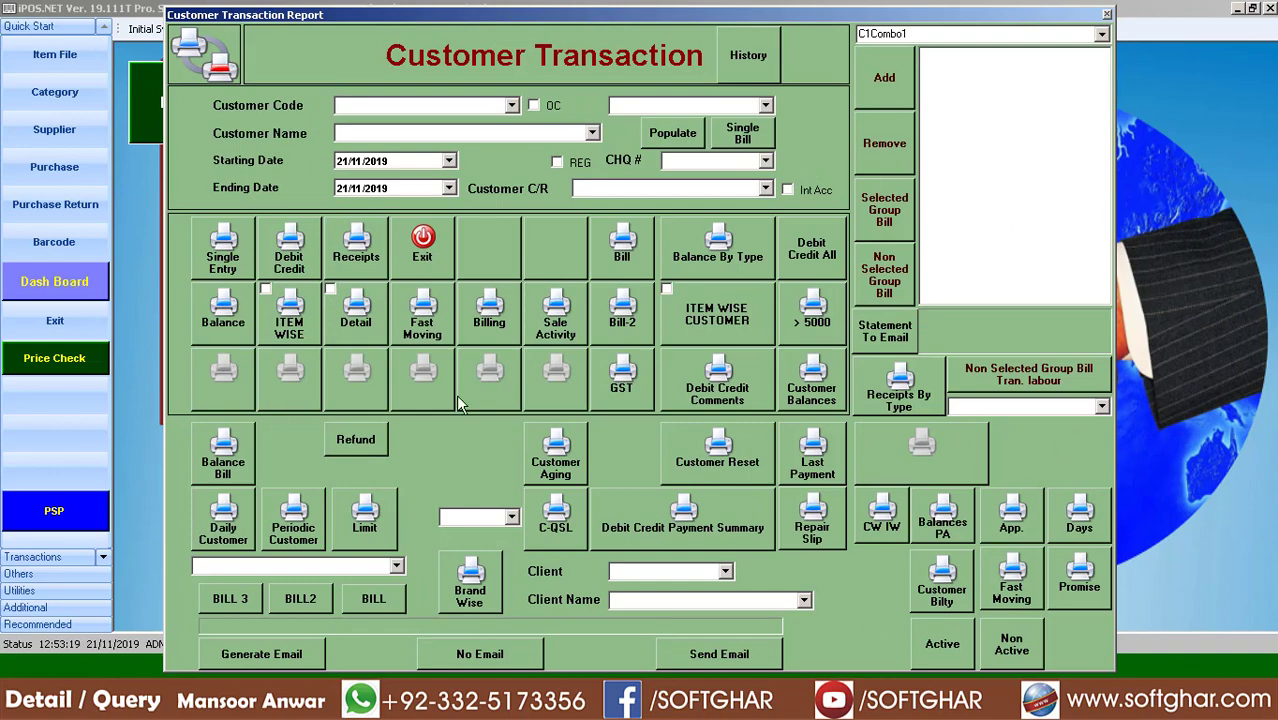
left_click(1107, 15)
Generate the Balance report and check customer 276's 5,200.00 closing balance
left_click(226, 338)
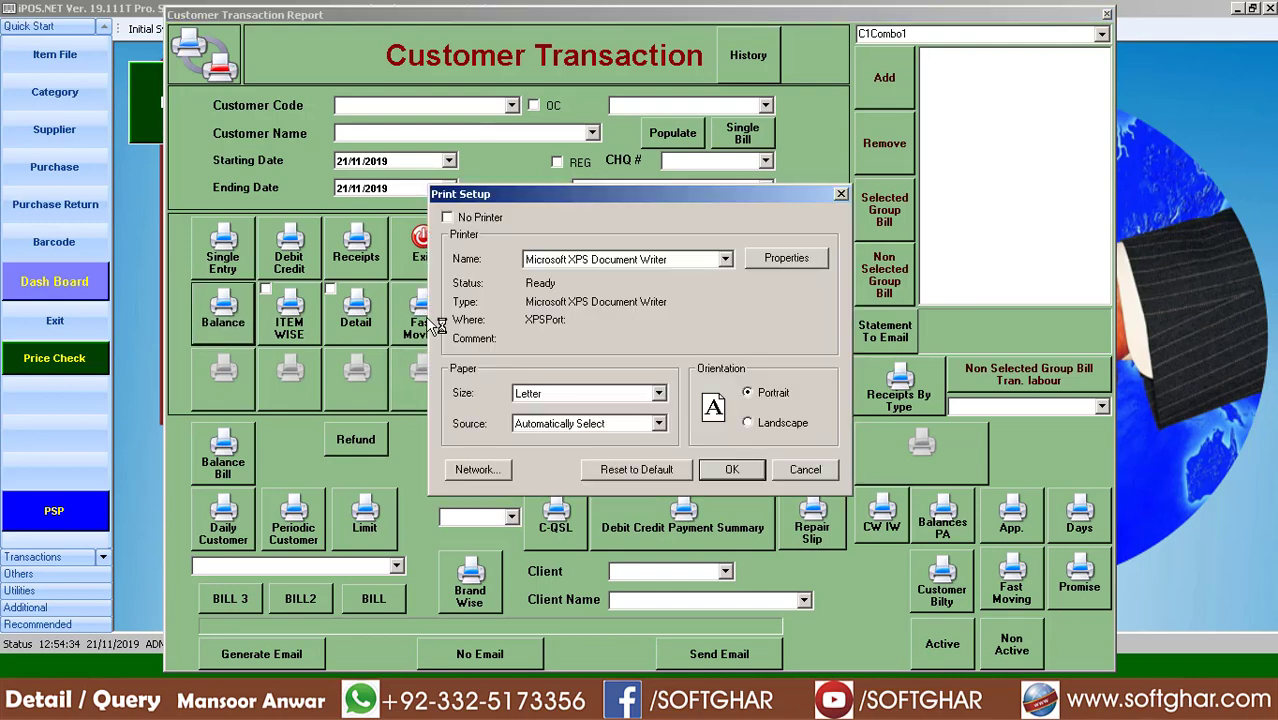
left_click(735, 472)
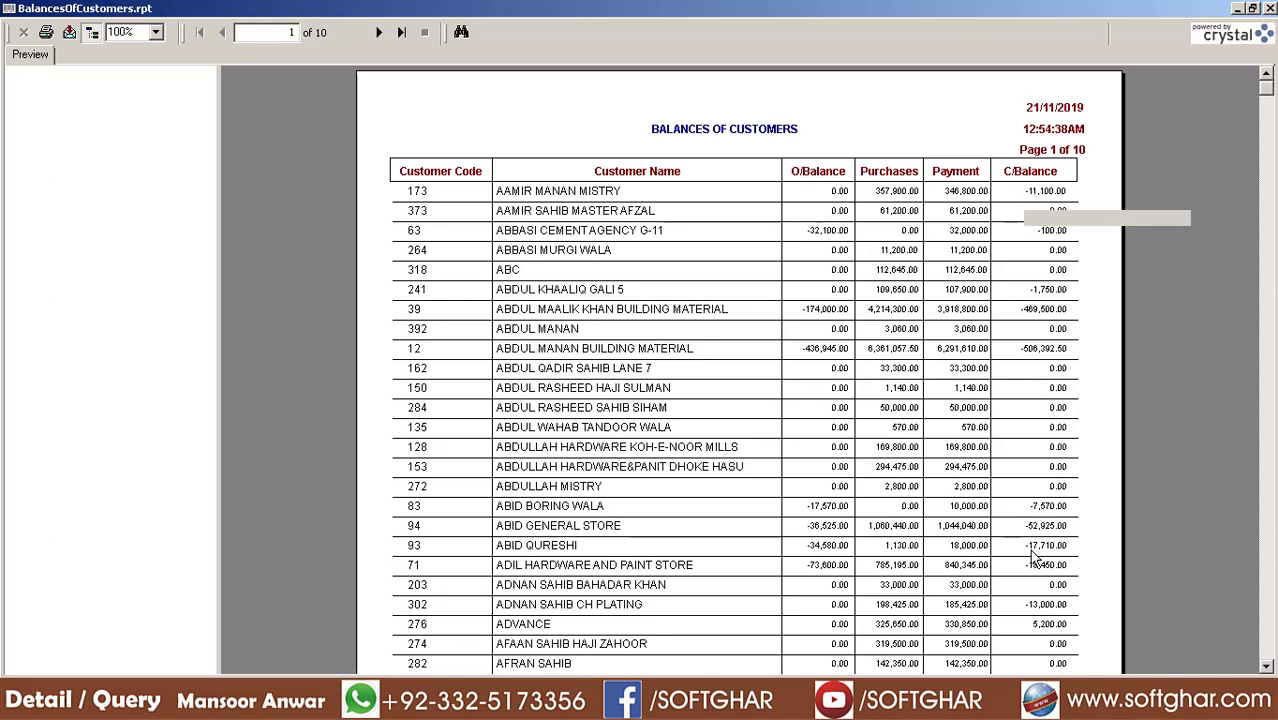
left_click(1047, 626)
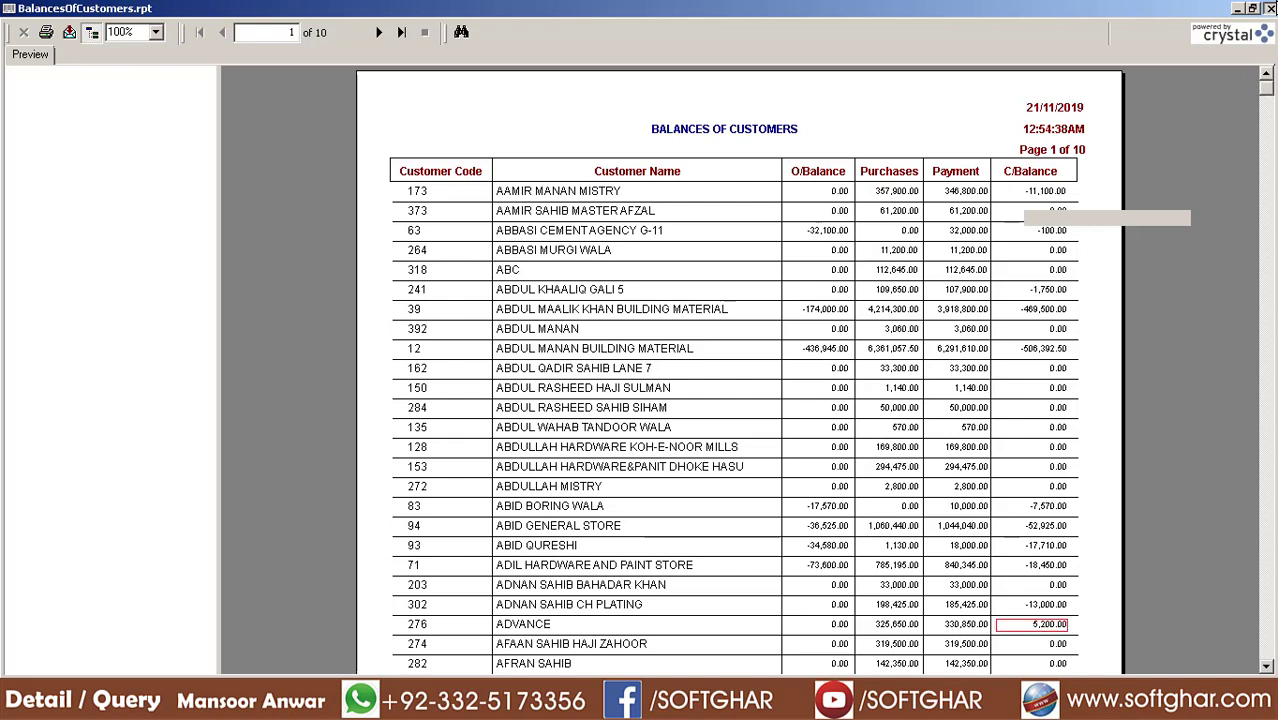
Close the report screens, browse customers 101 through 109 in Customer setup, then exit
left_click(1270, 8)
left_click(424, 248)
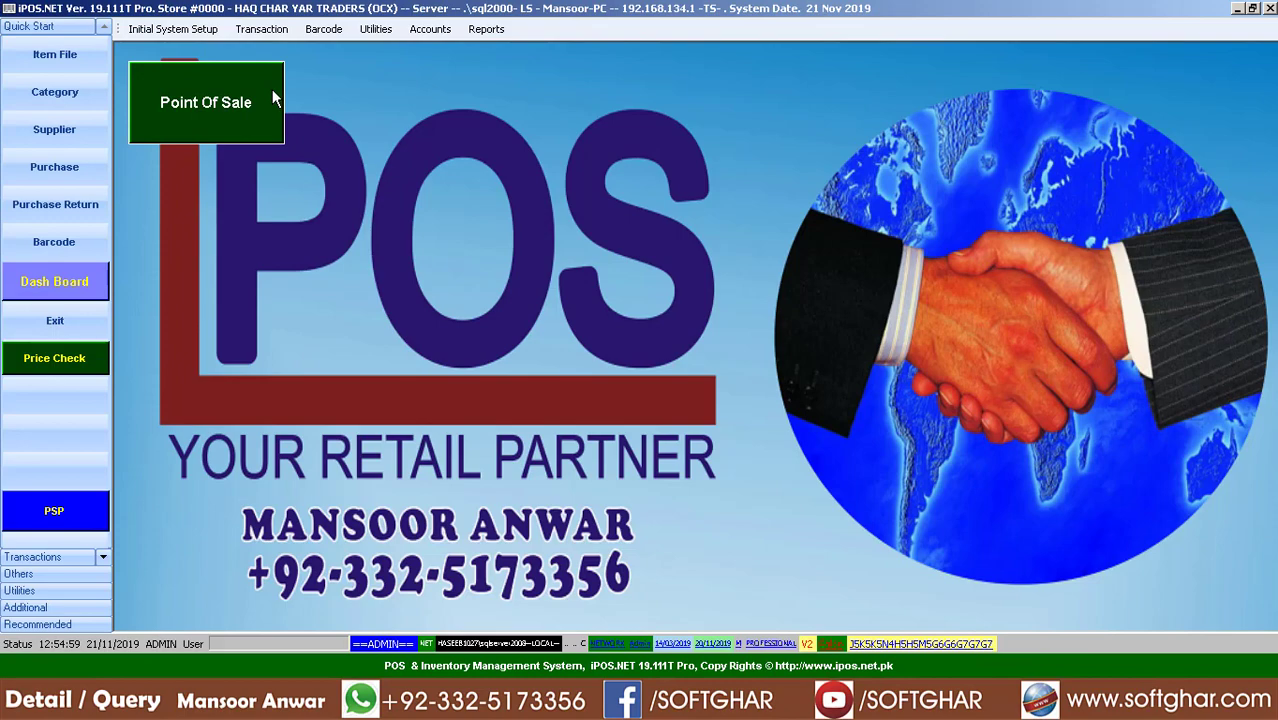
left_click(160, 30)
left_click(195, 174)
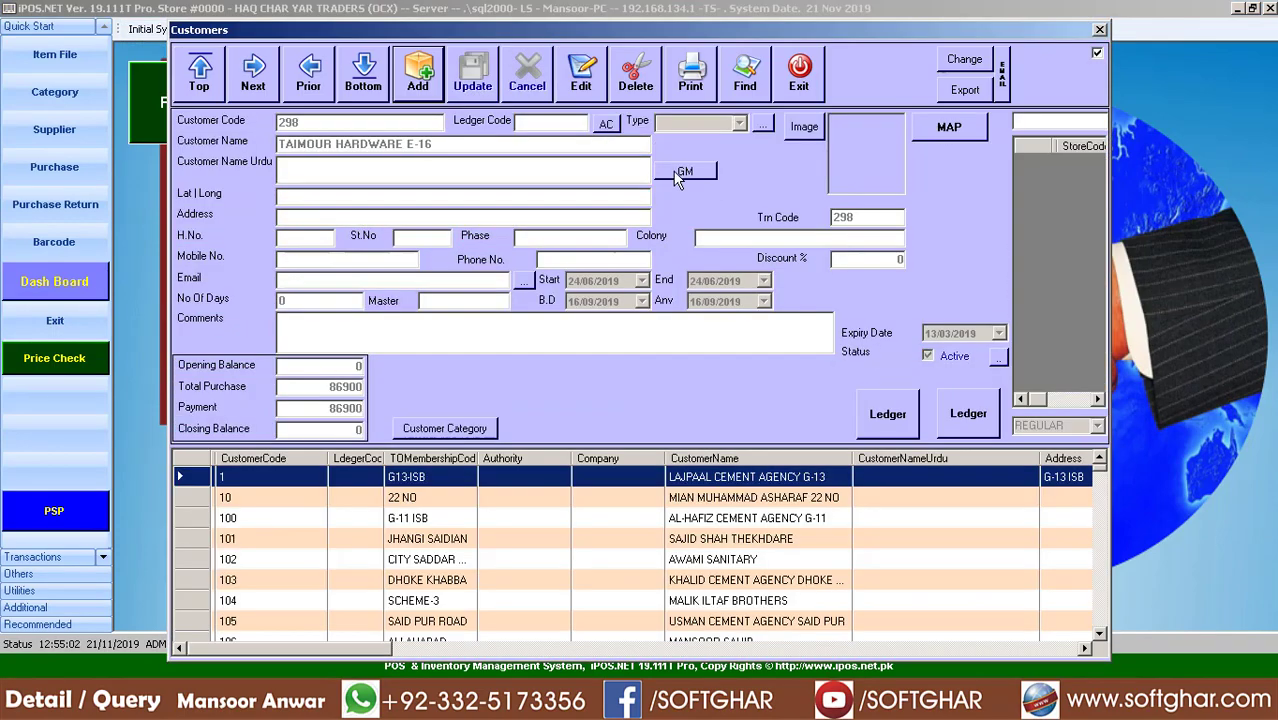
left_click(741, 546)
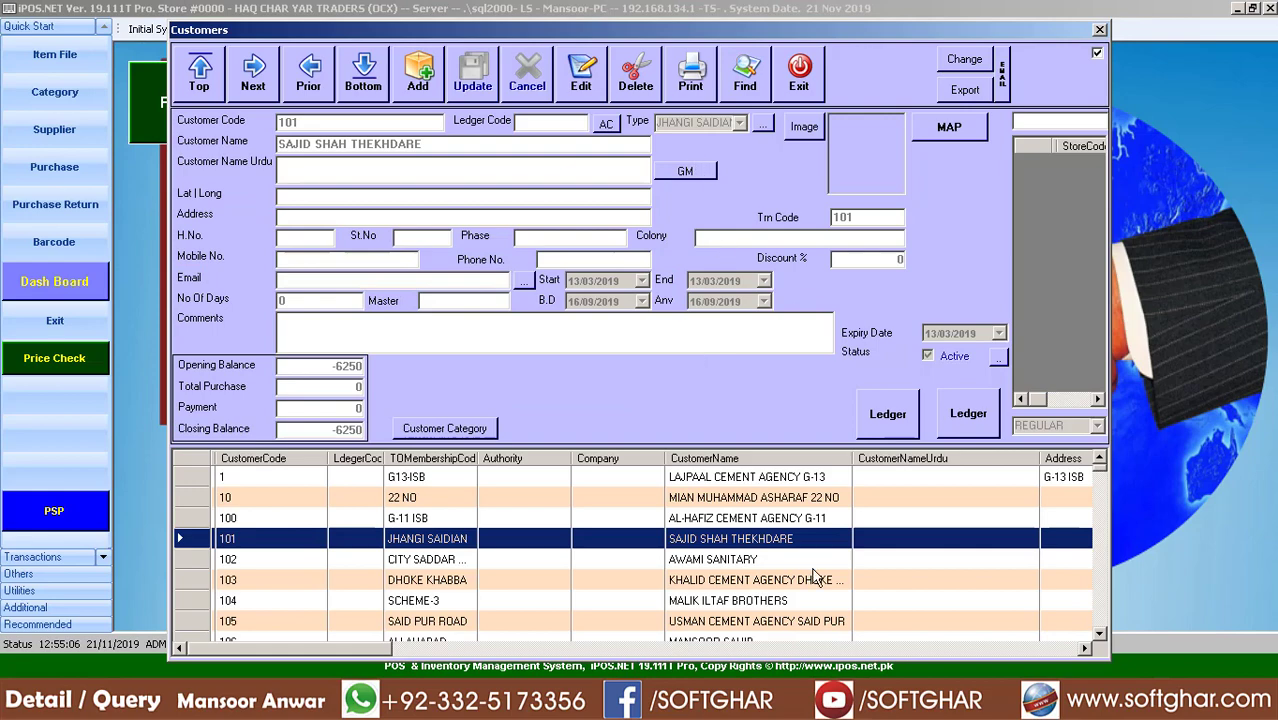
key("Down")
key("Down")
key("Down")
key("Down")
key("Down")
key("Down")
key("Down")
key("Down")
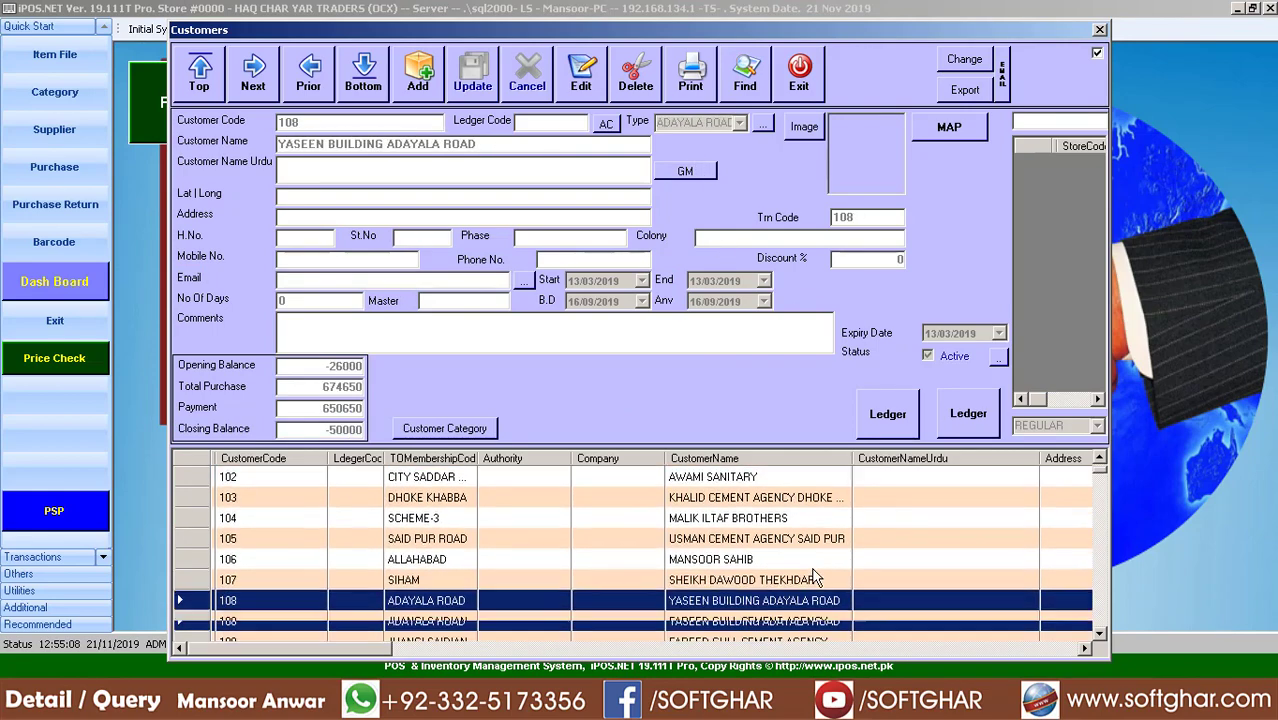
key("Up")
key("Up")
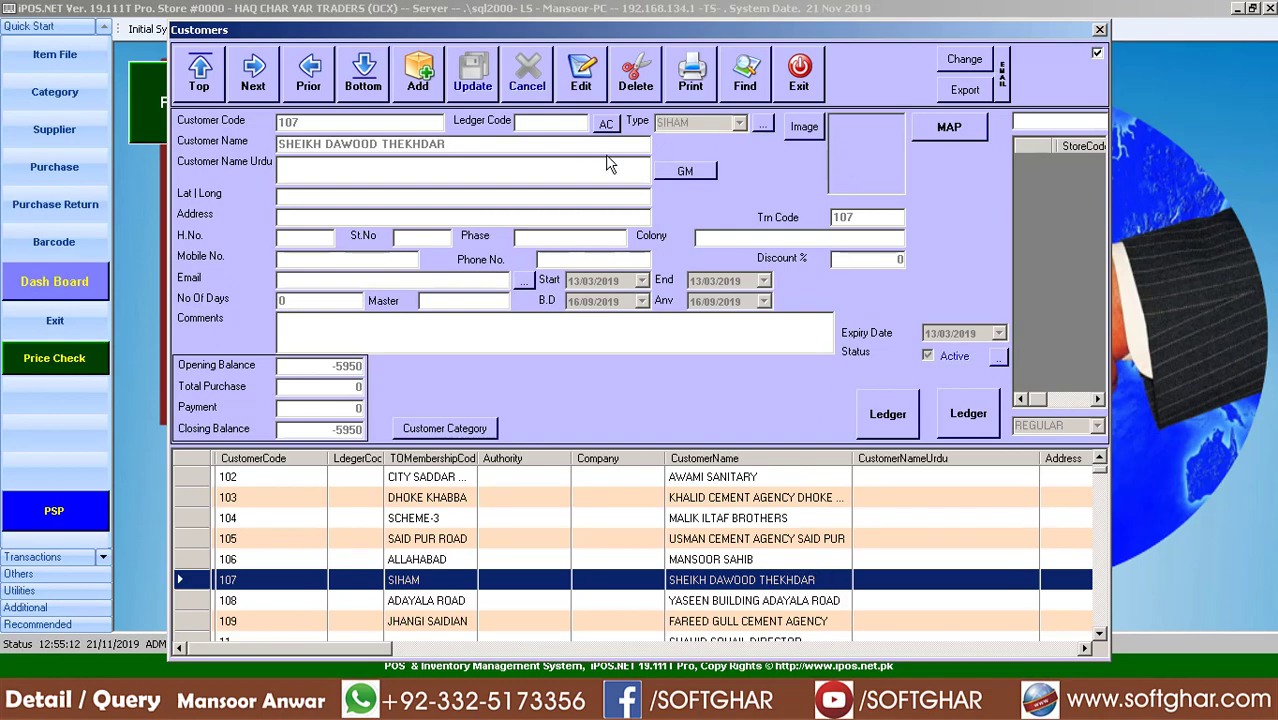
left_click(800, 80)
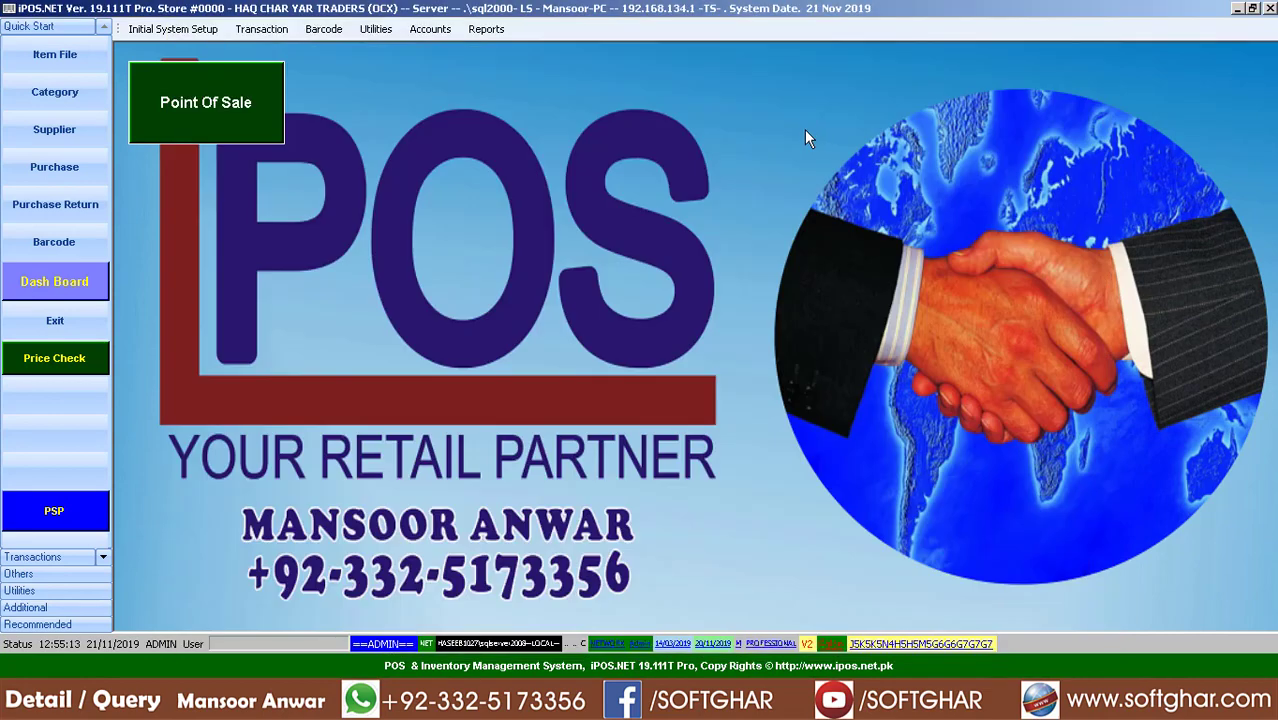
Reopen Customer Transaction Detail and generate the Balance By Type report
left_click(485, 33)
mouse_move(566, 134)
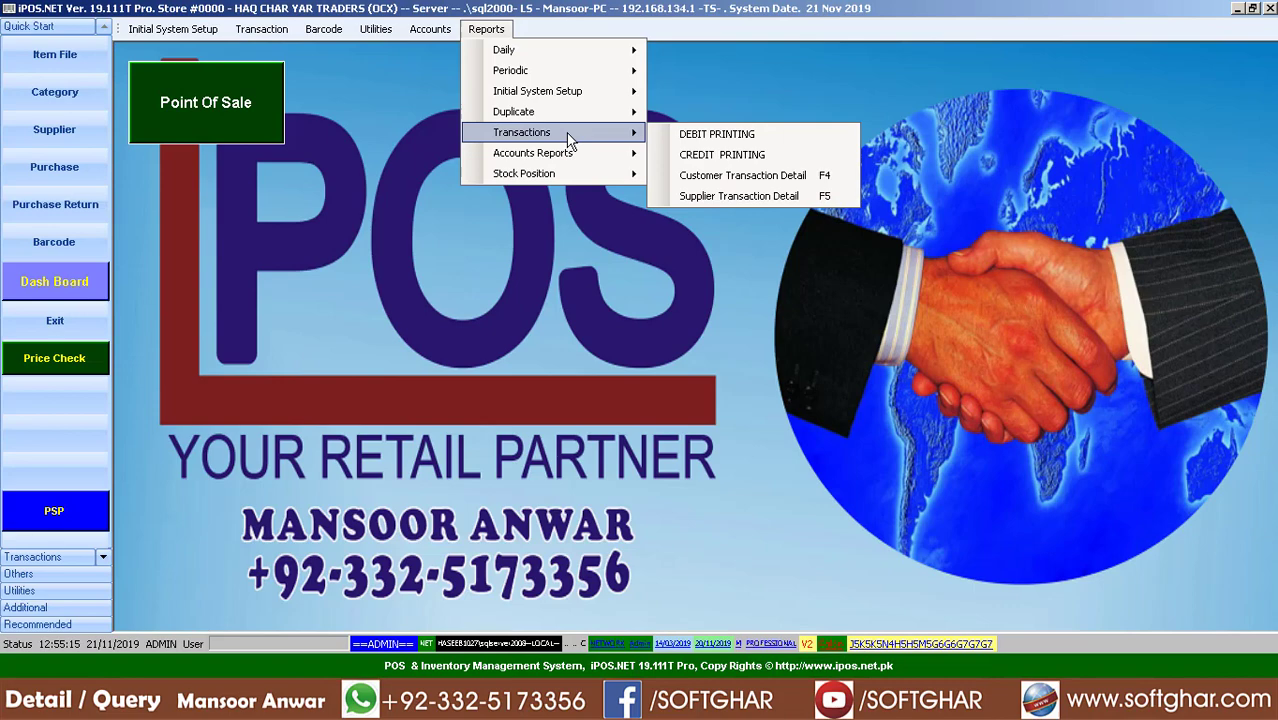
left_click(742, 170)
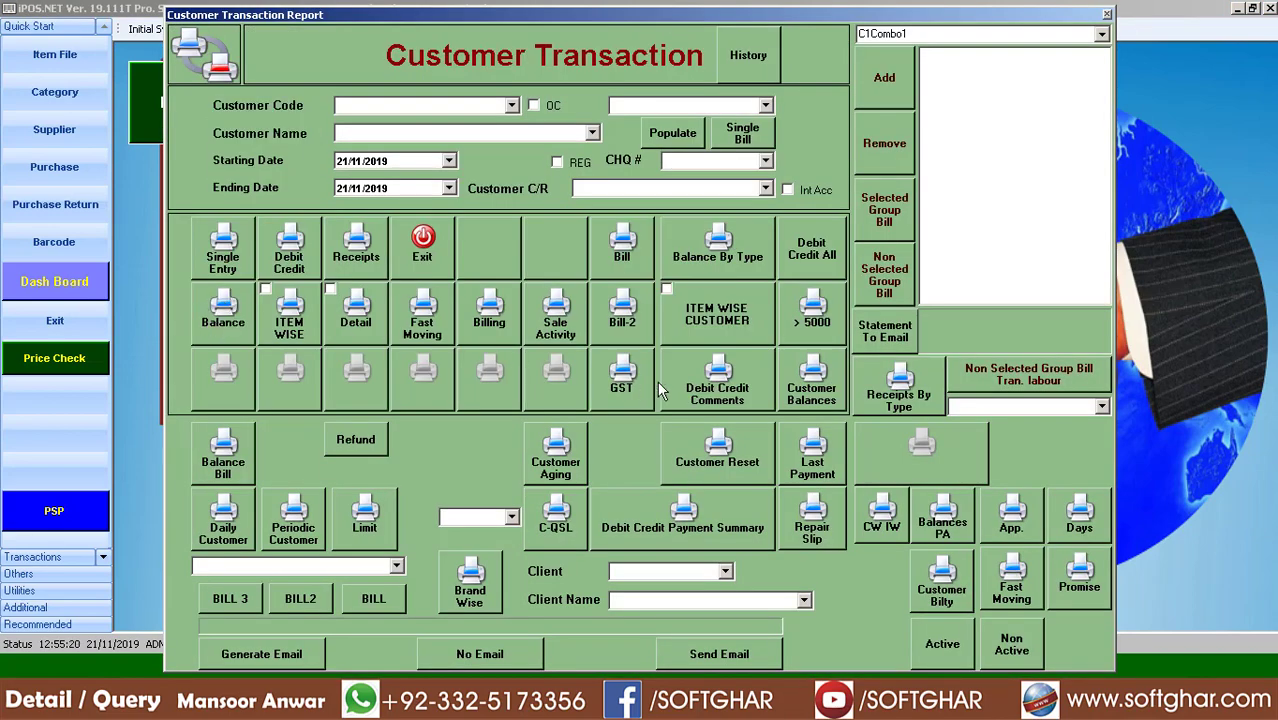
left_click(724, 257)
left_click(734, 474)
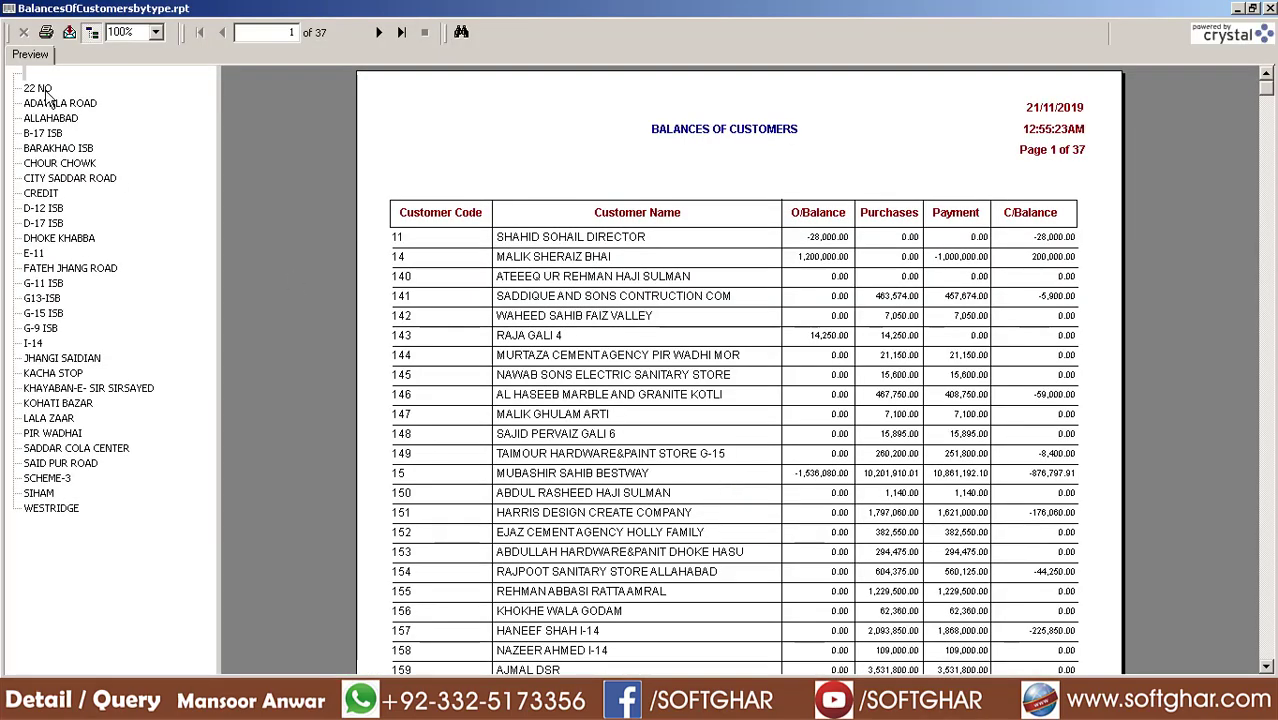
Jump through groups 22 NO, ALLAHABAD, B-17 ISB, BARAKHAO ISB, CREDIT, D-12 ISB, D-17 ISB, then close
left_click(44, 89)
left_click(50, 118)
left_click(47, 134)
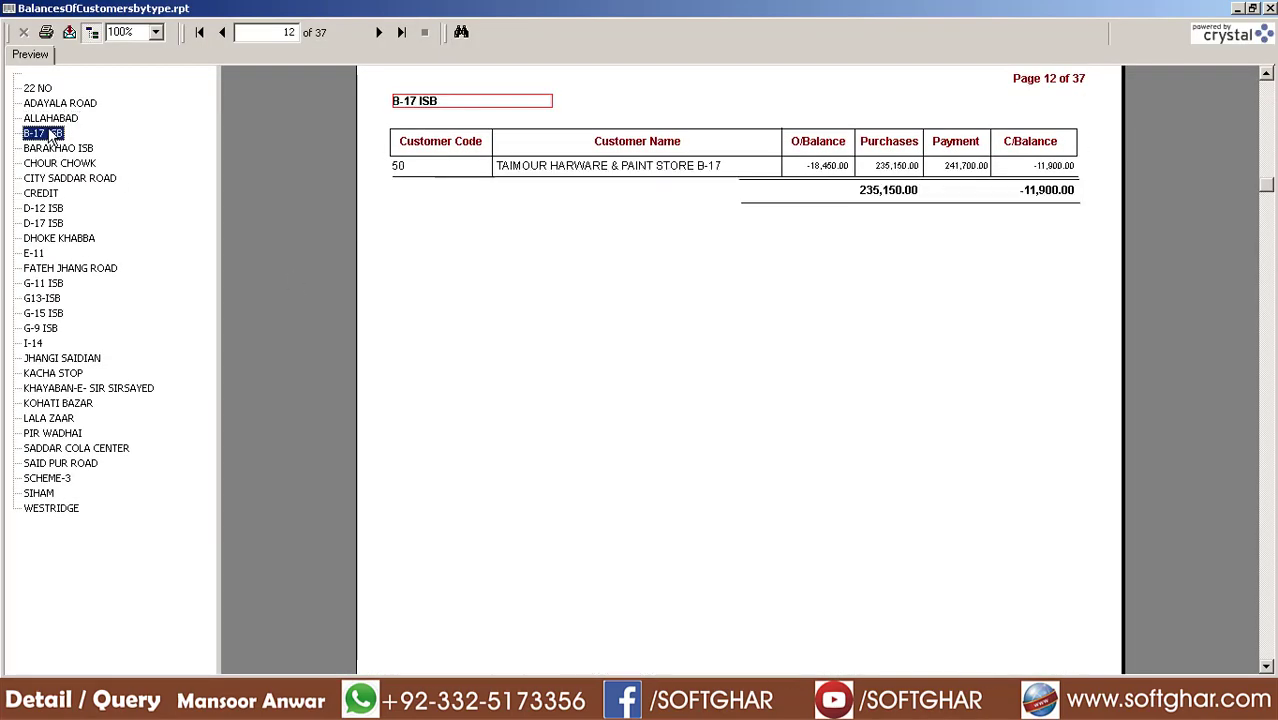
left_click(50, 148)
left_click(45, 194)
left_click(45, 209)
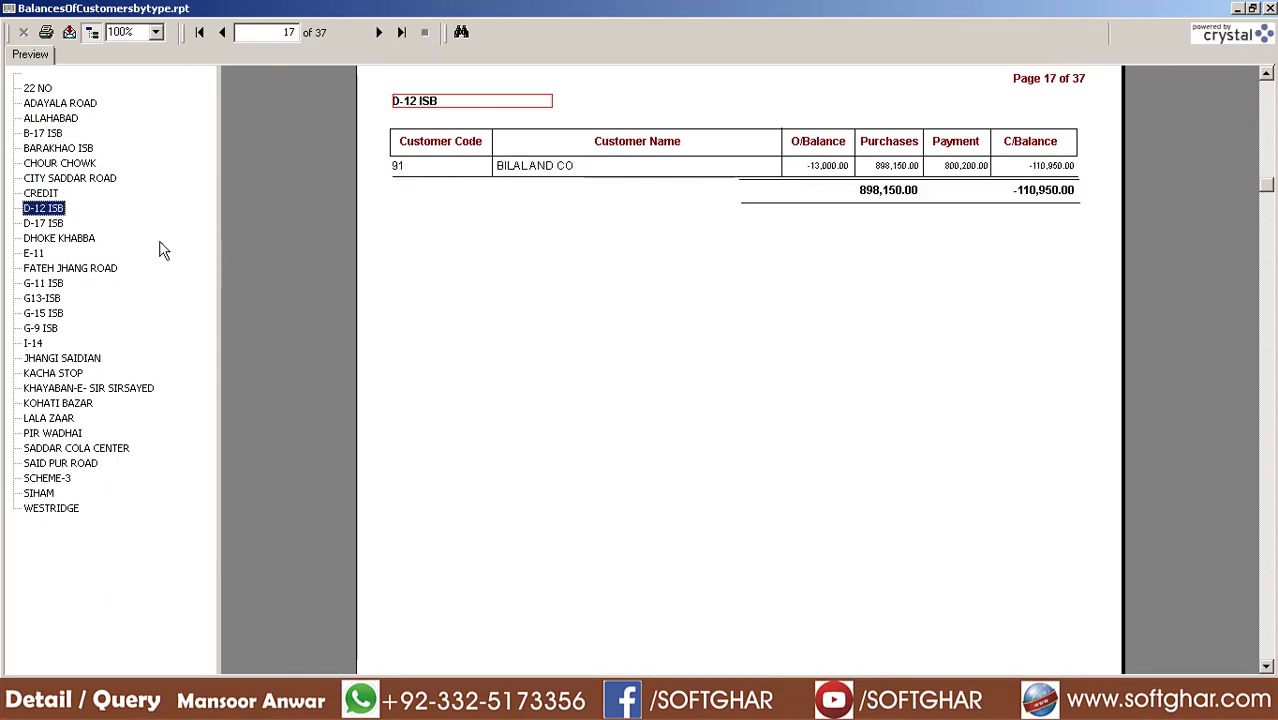
left_click(42, 224)
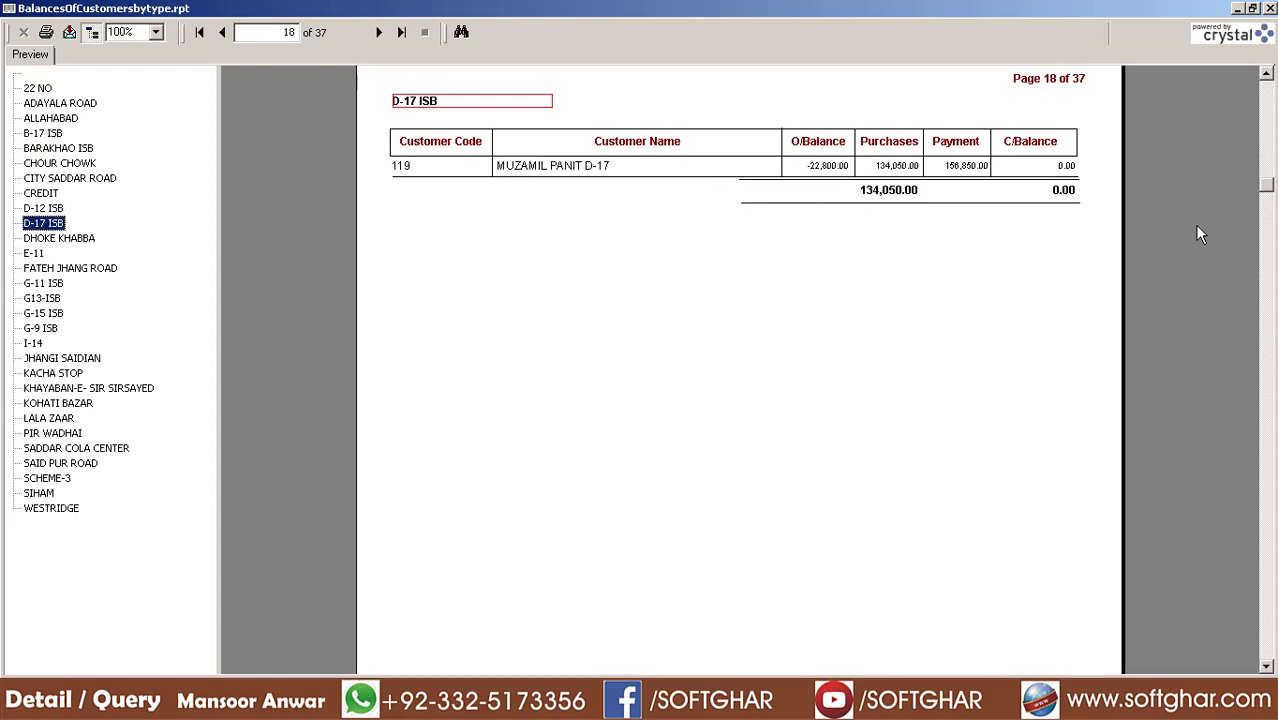
left_click(1270, 8)
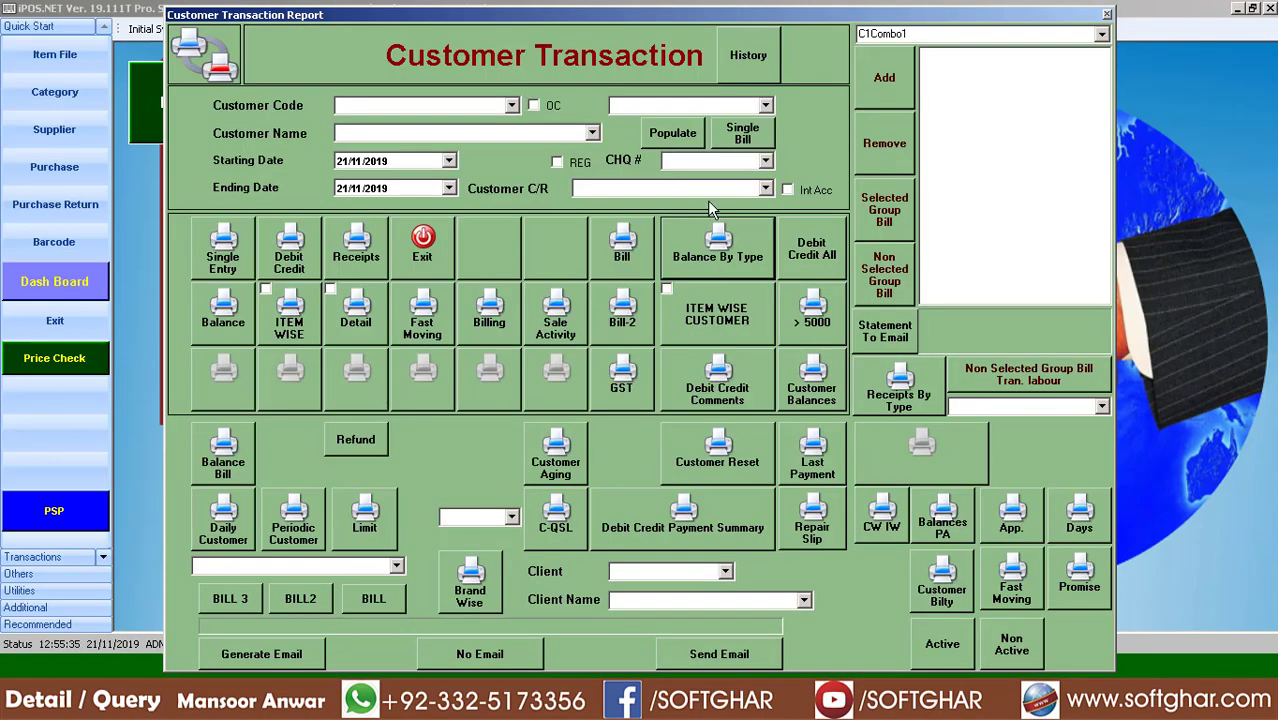
Set the customer area to 22 NO, preview its balance-by-type report, then close it
left_click(766, 189)
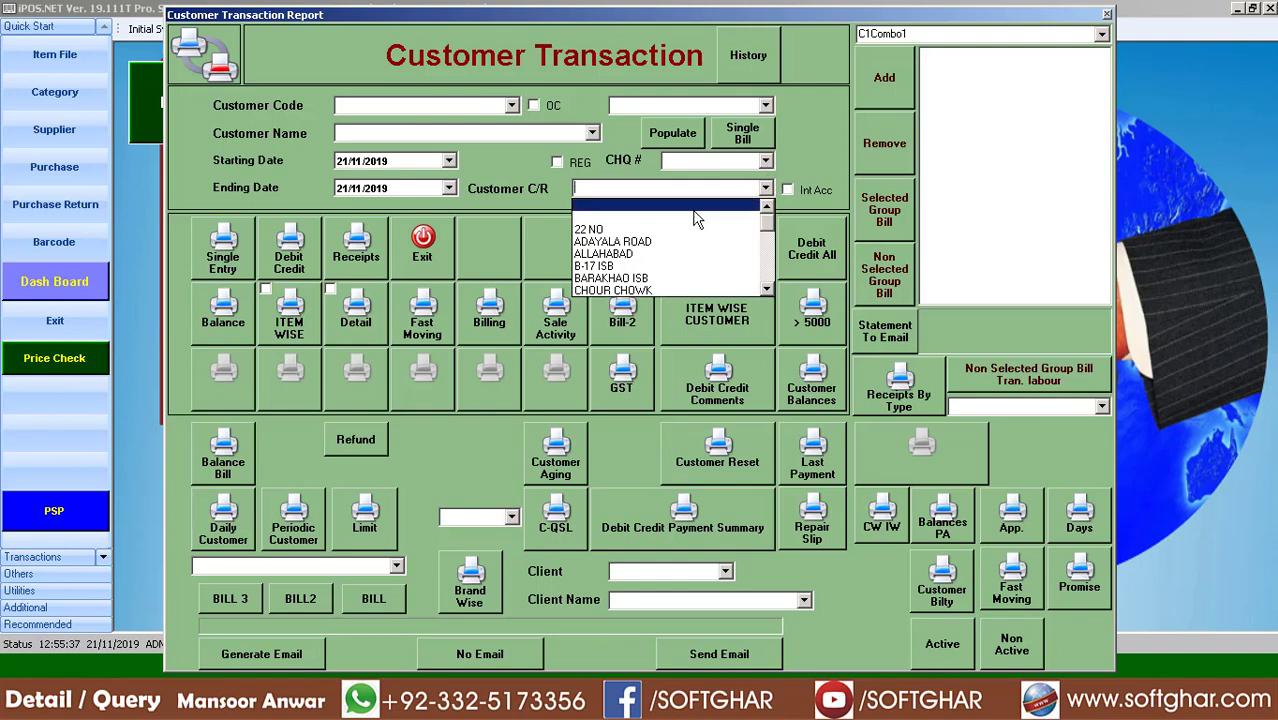
left_click(602, 233)
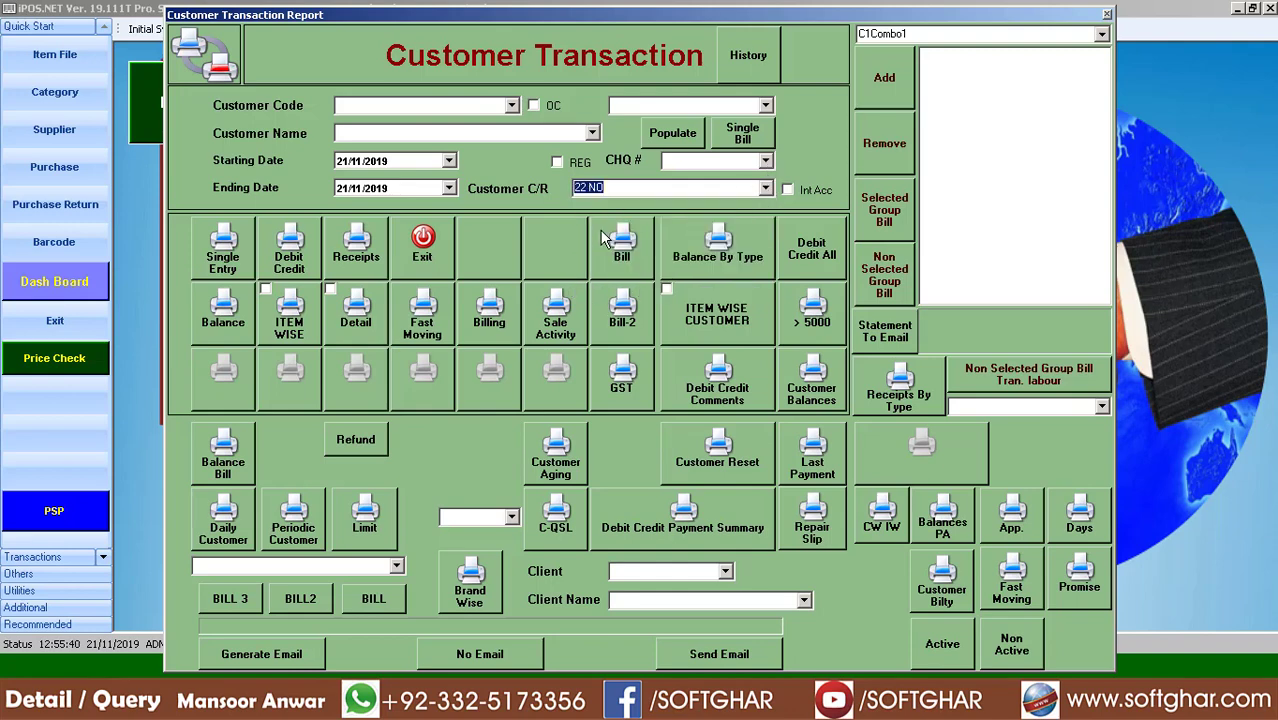
left_click(728, 256)
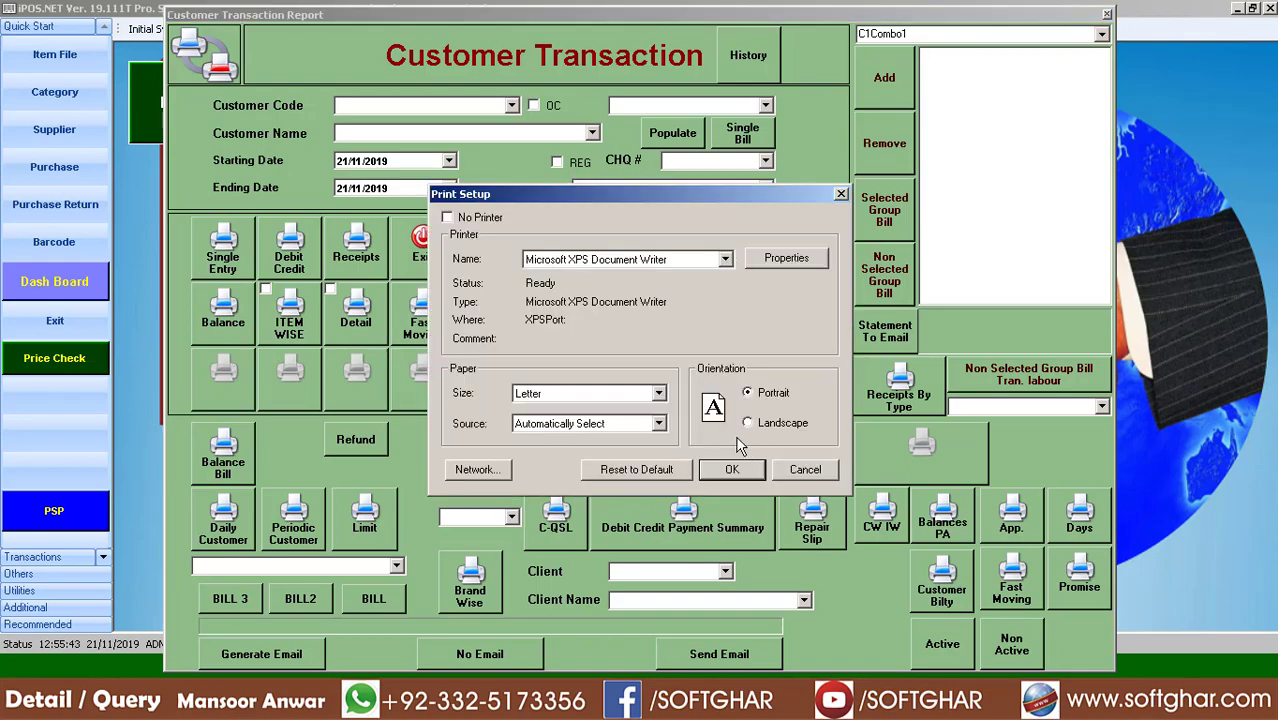
left_click(736, 470)
left_click(598, 242)
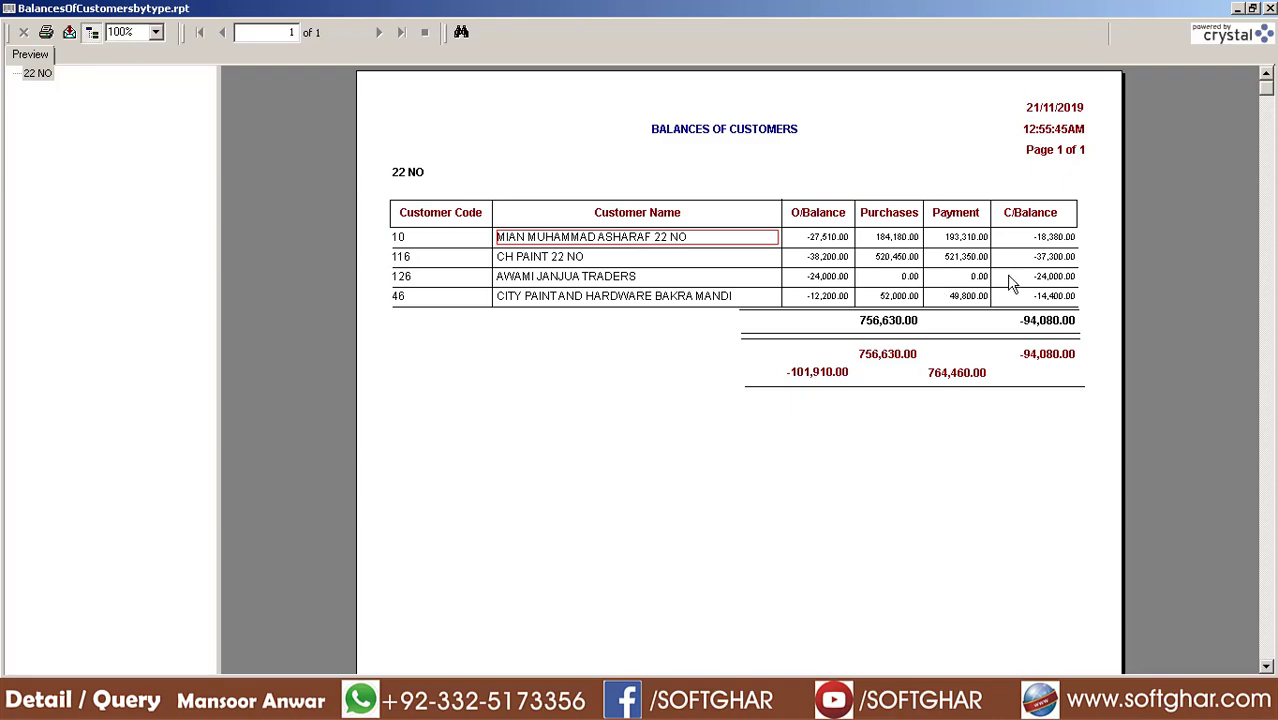
left_click(1270, 8)
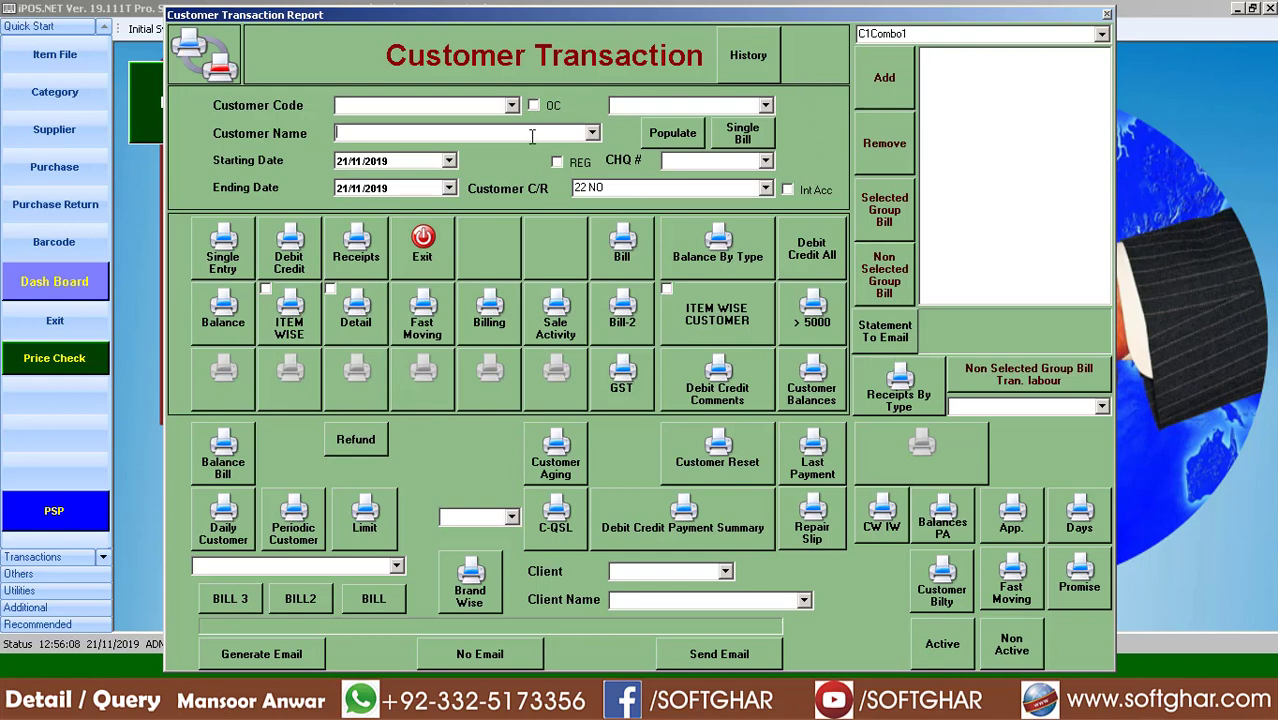
Type part of a customer's name in Customer Name and pick them from the matching list
type("NOU")
key("F4")
type("N")
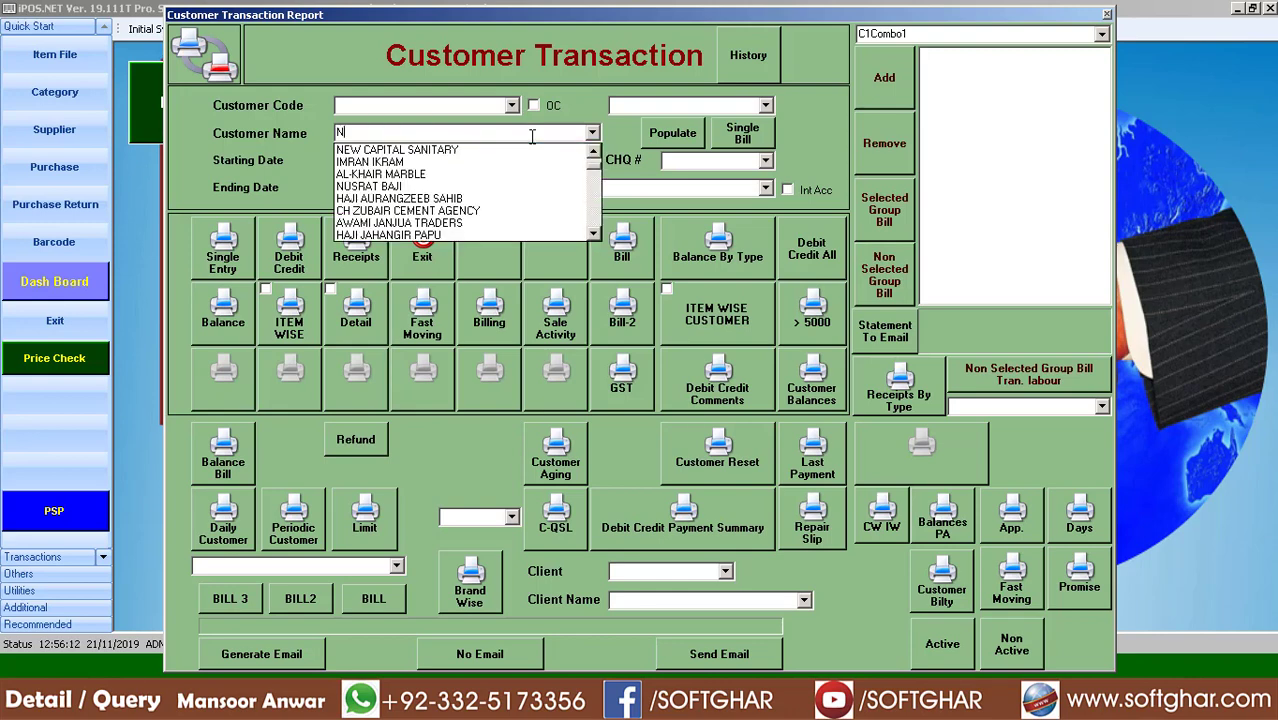
type("OUMN")
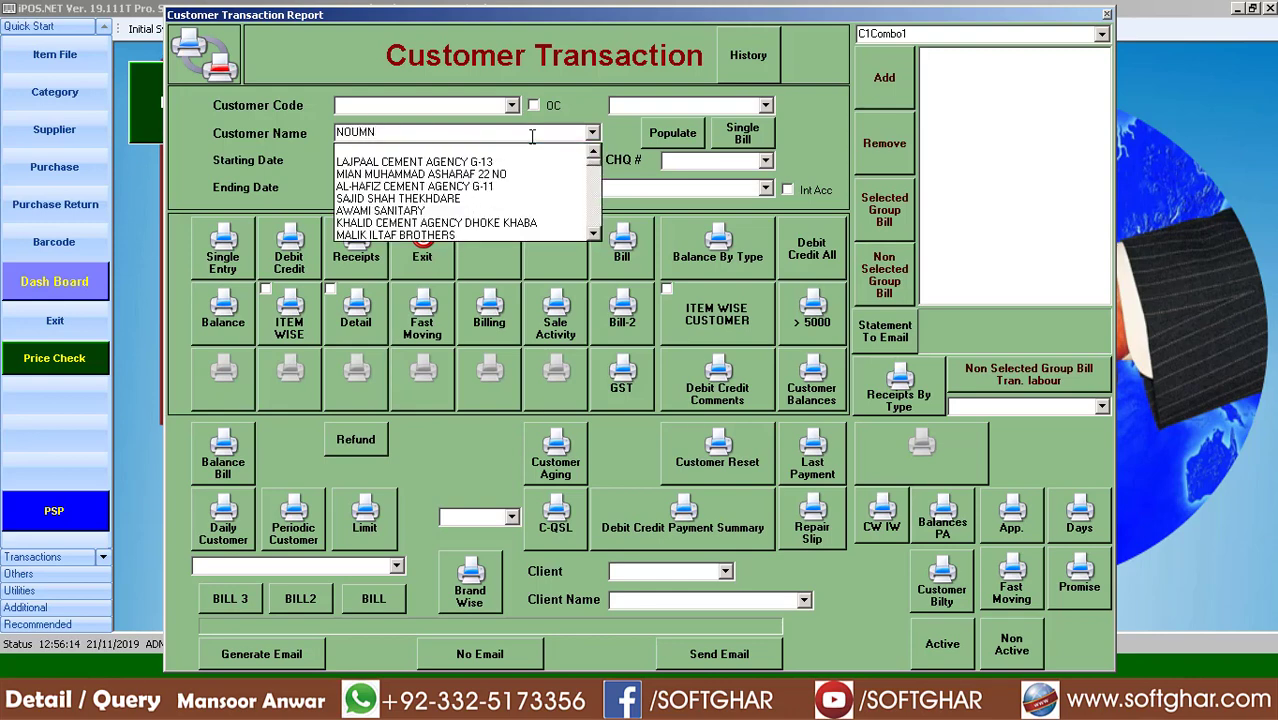
key("BackSpace")
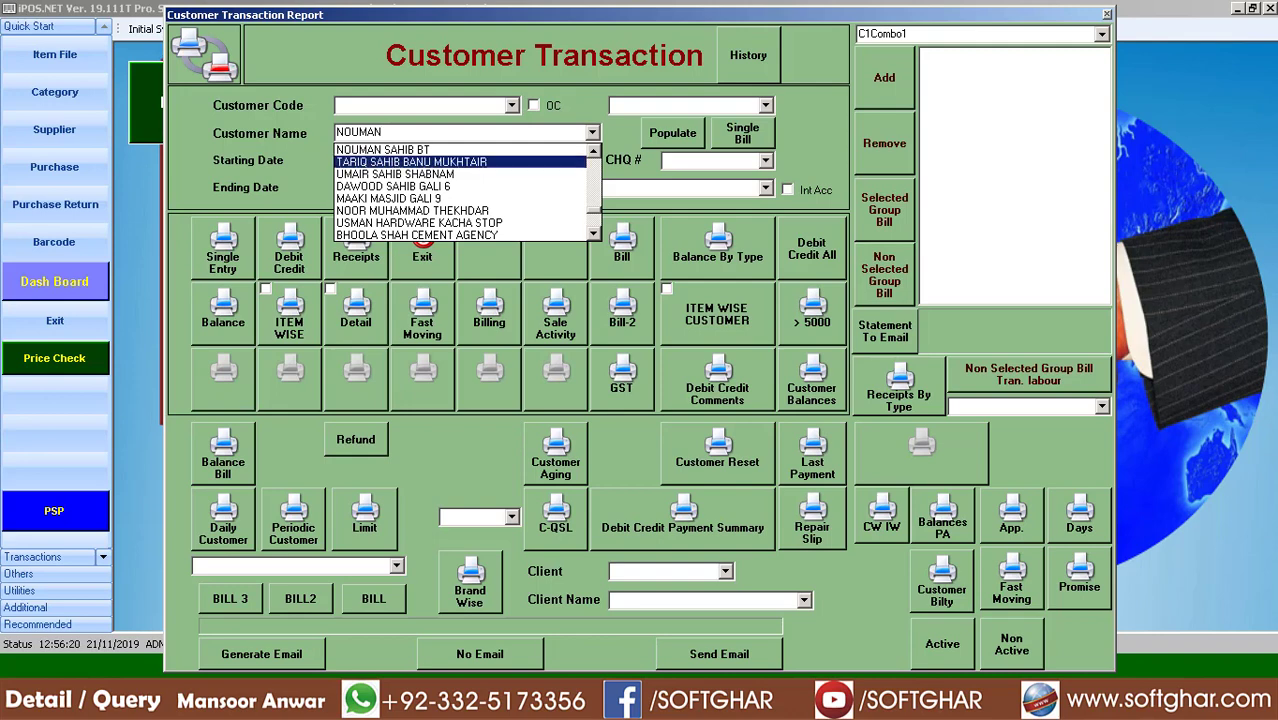
left_click(411, 161)
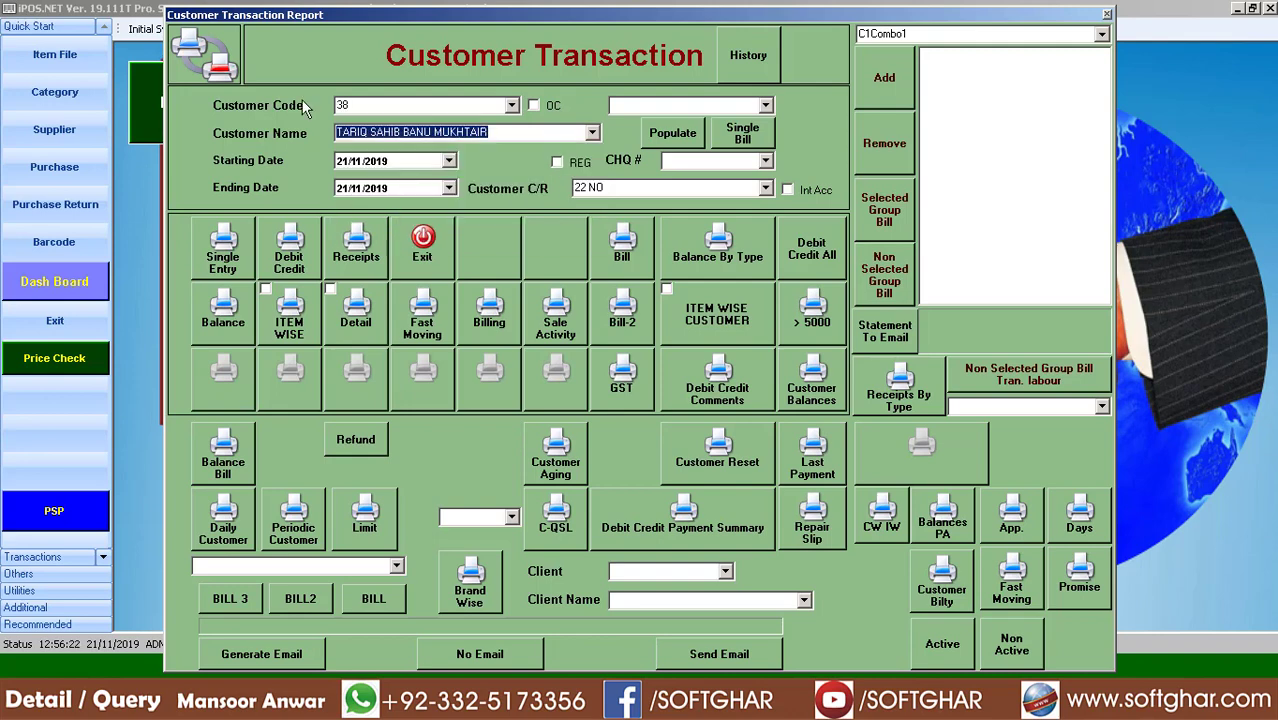
Search the customer list by the customer's name and load the match into the form
left_click(373, 105)
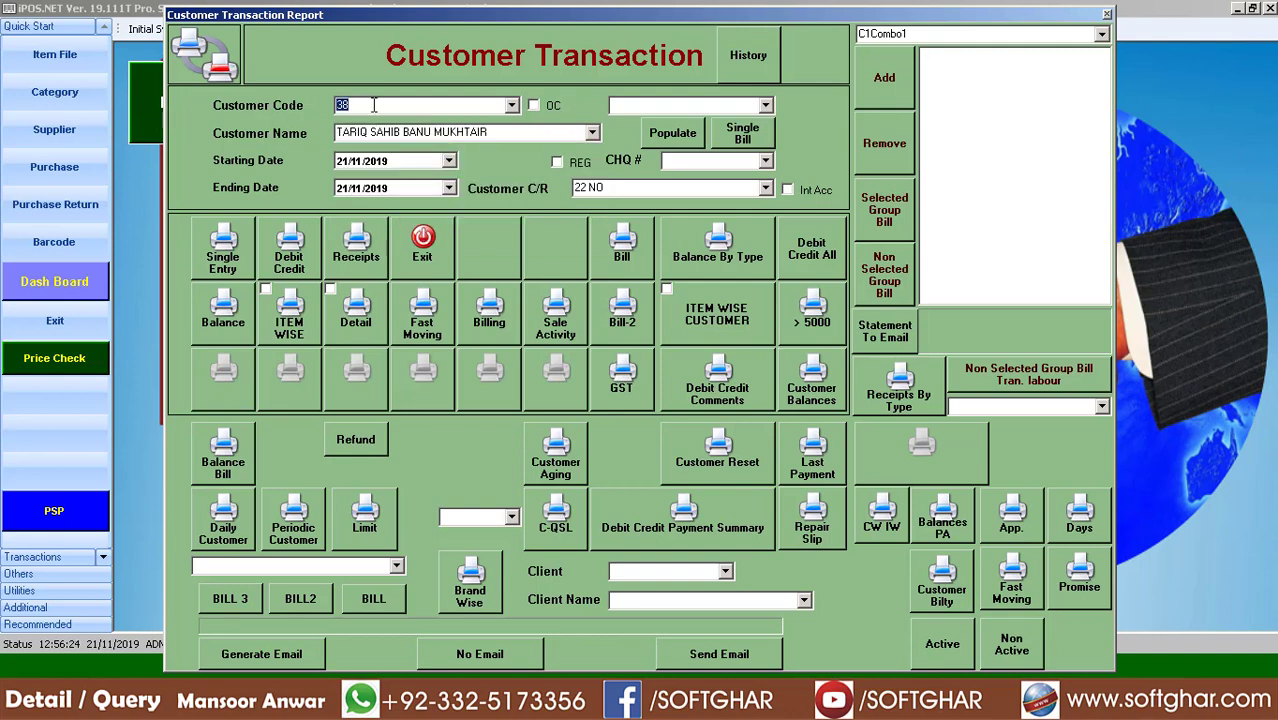
double_click(373, 105)
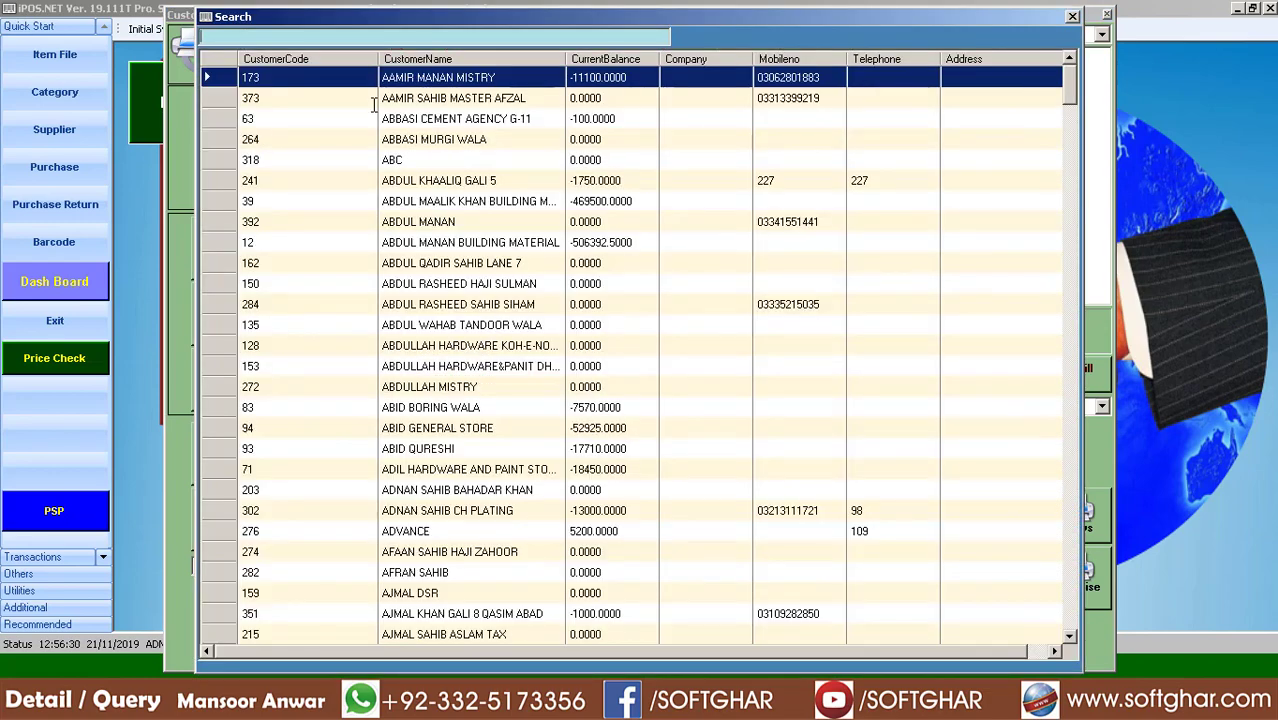
type("0333")
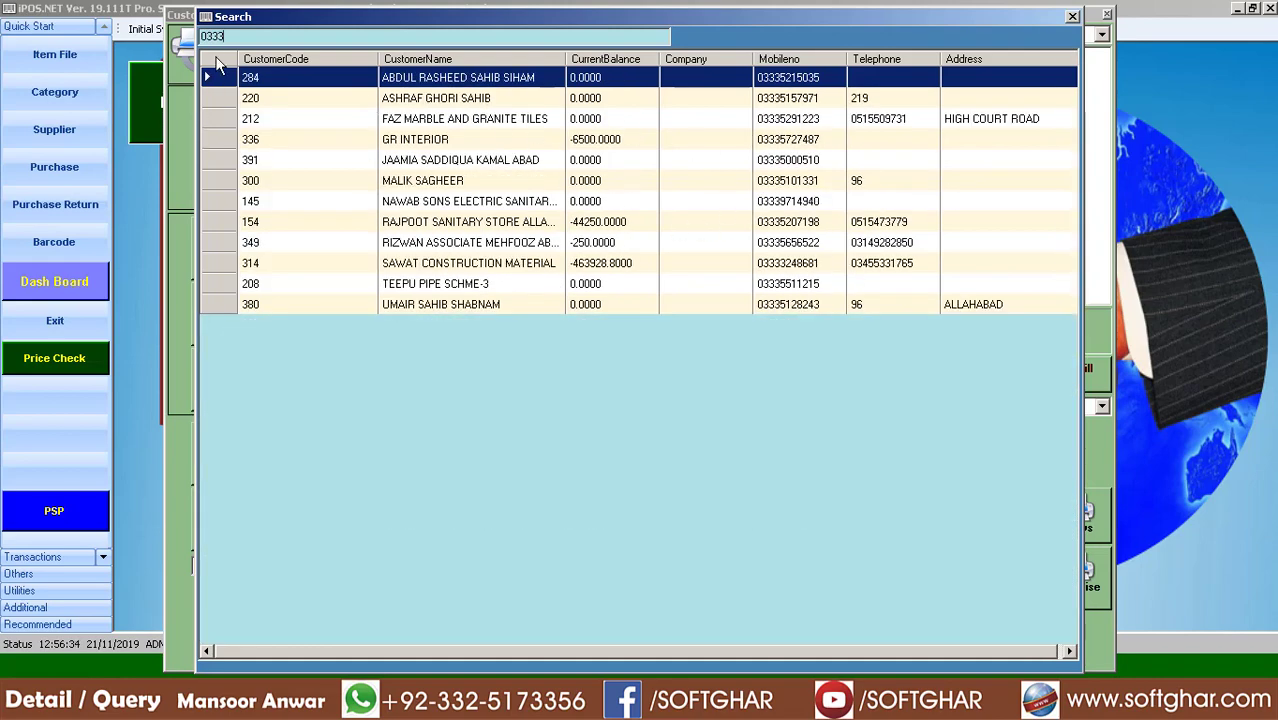
double_click(266, 33)
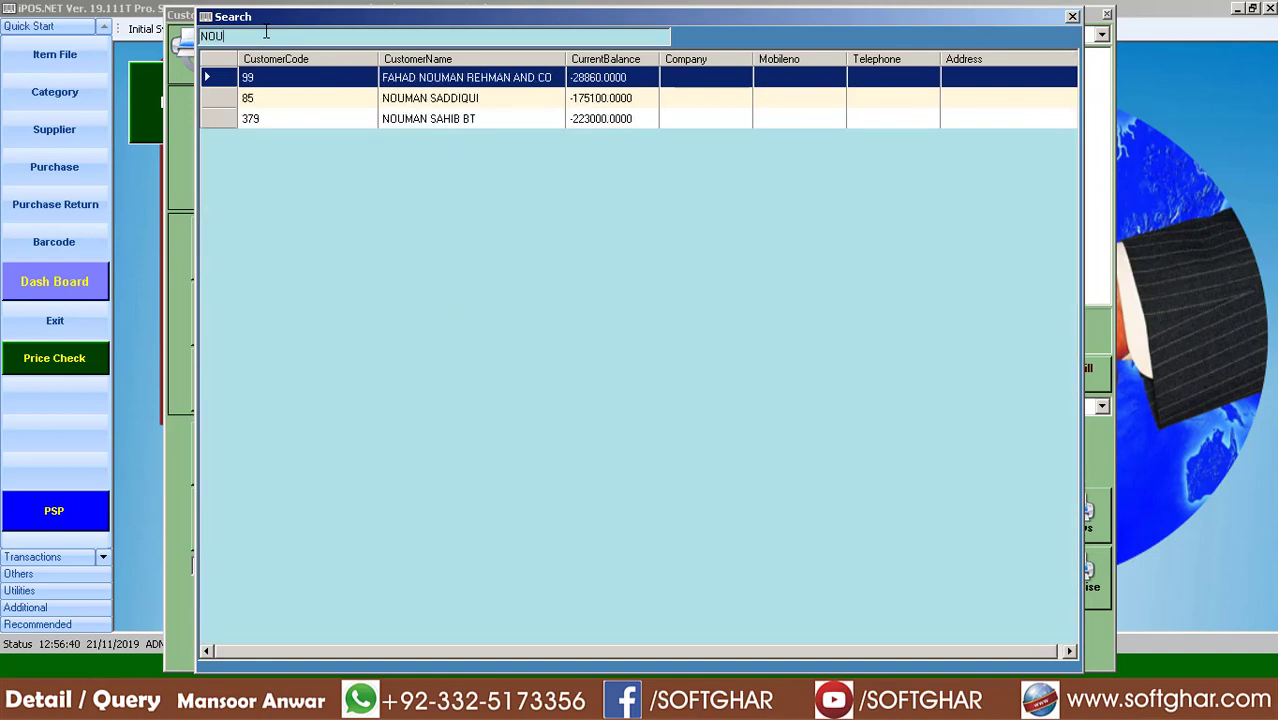
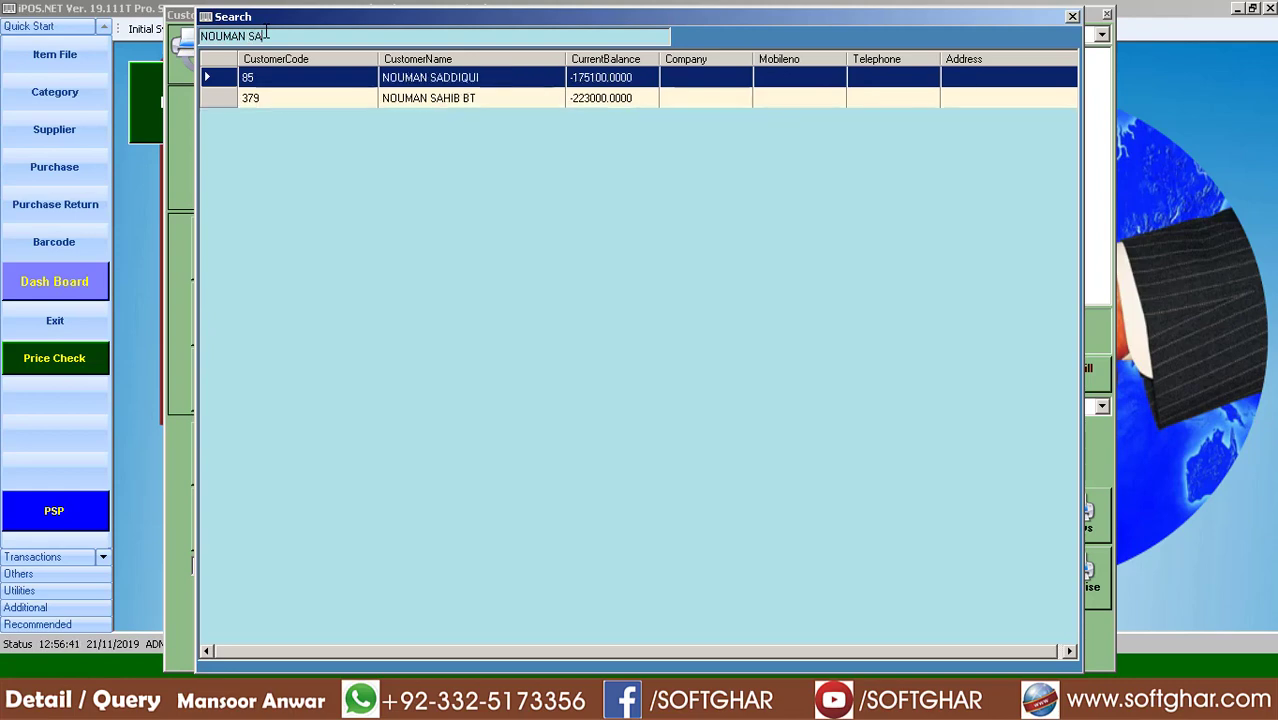
double_click(425, 86)
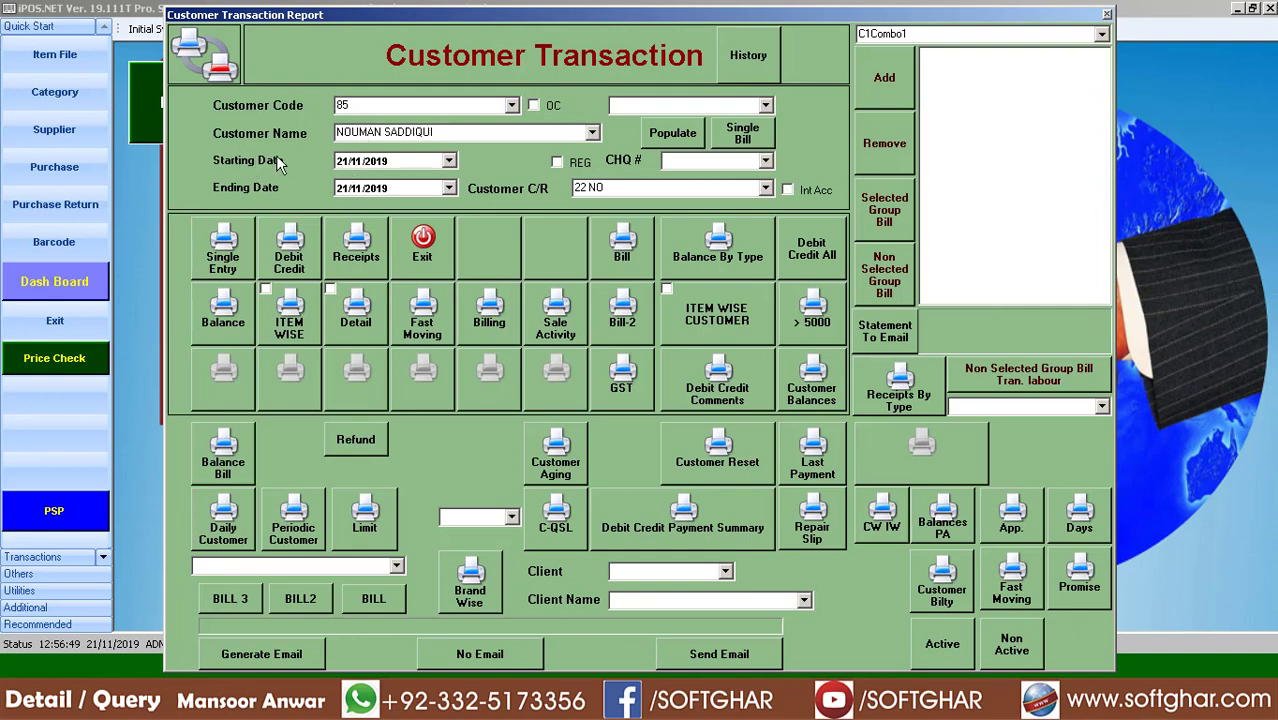
Change the starting date to 21/11/2015 and preview the customer's Debit Credit ledger
left_click(379, 165)
left_click(295, 265)
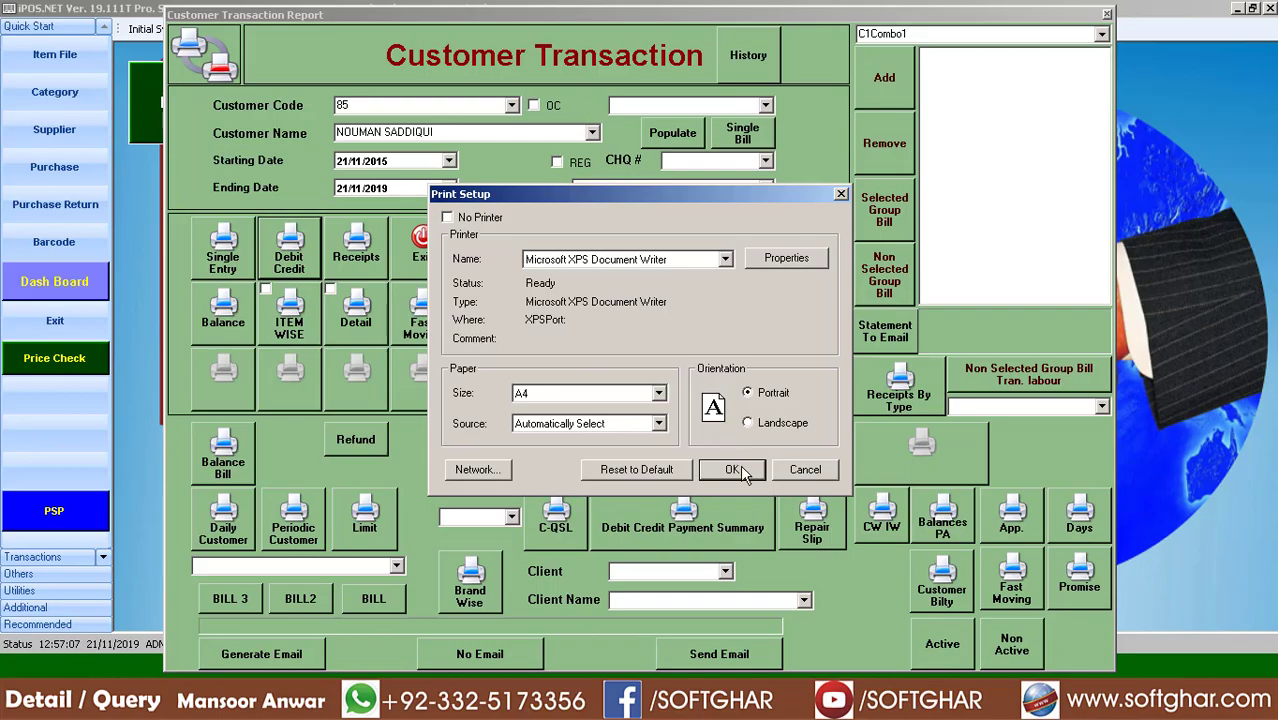
left_click(735, 470)
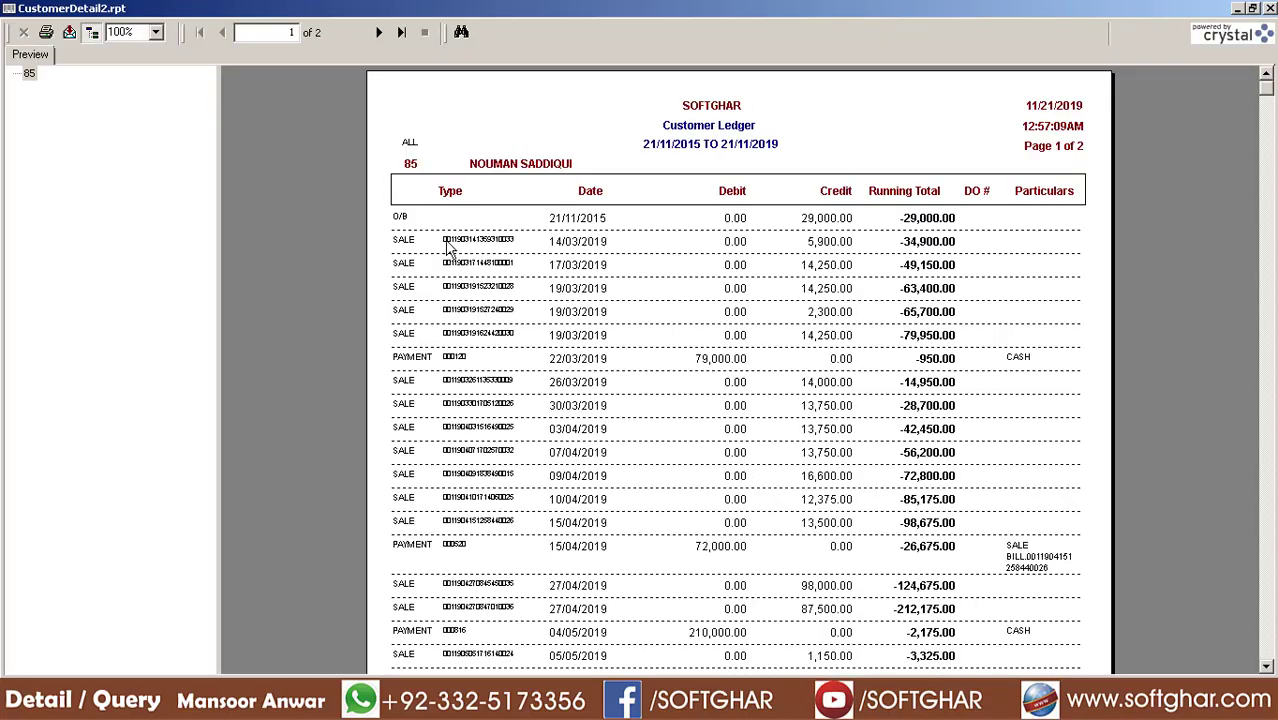
Zoom the ledger preview to 120% and hide the group tree
left_click(815, 224)
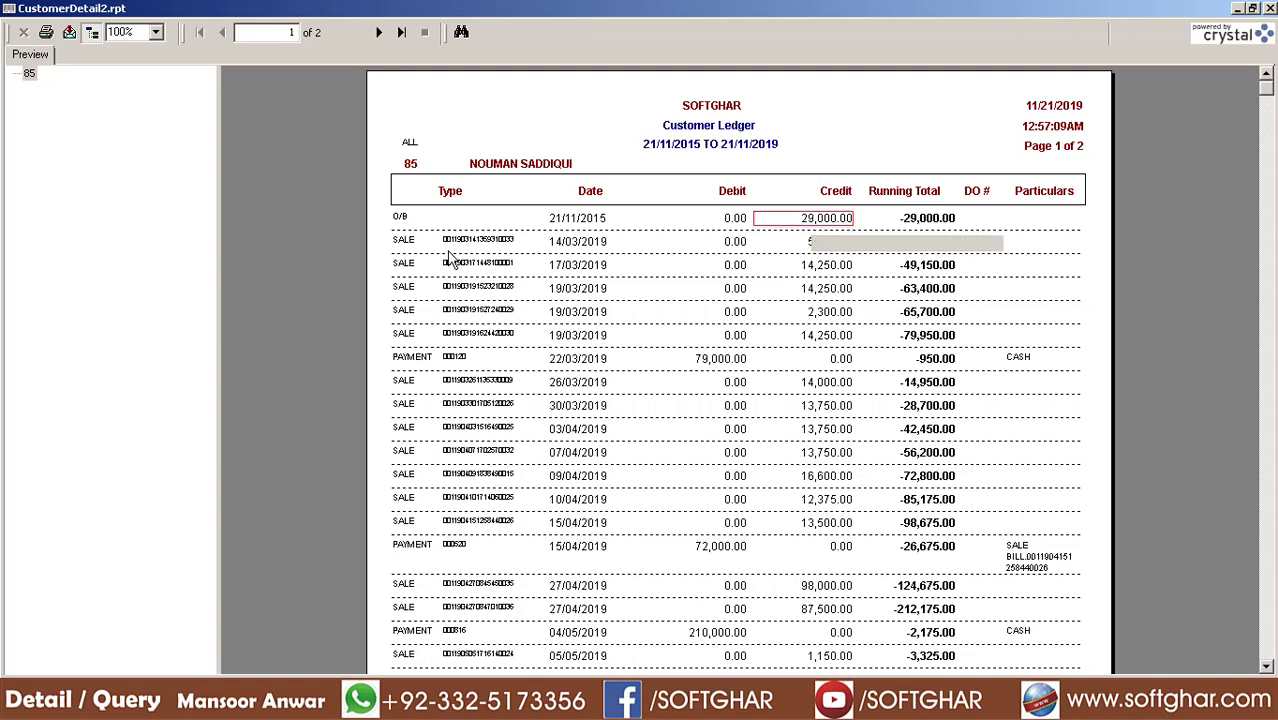
left_click(135, 28)
type("120")
key("Return")
left_click(92, 33)
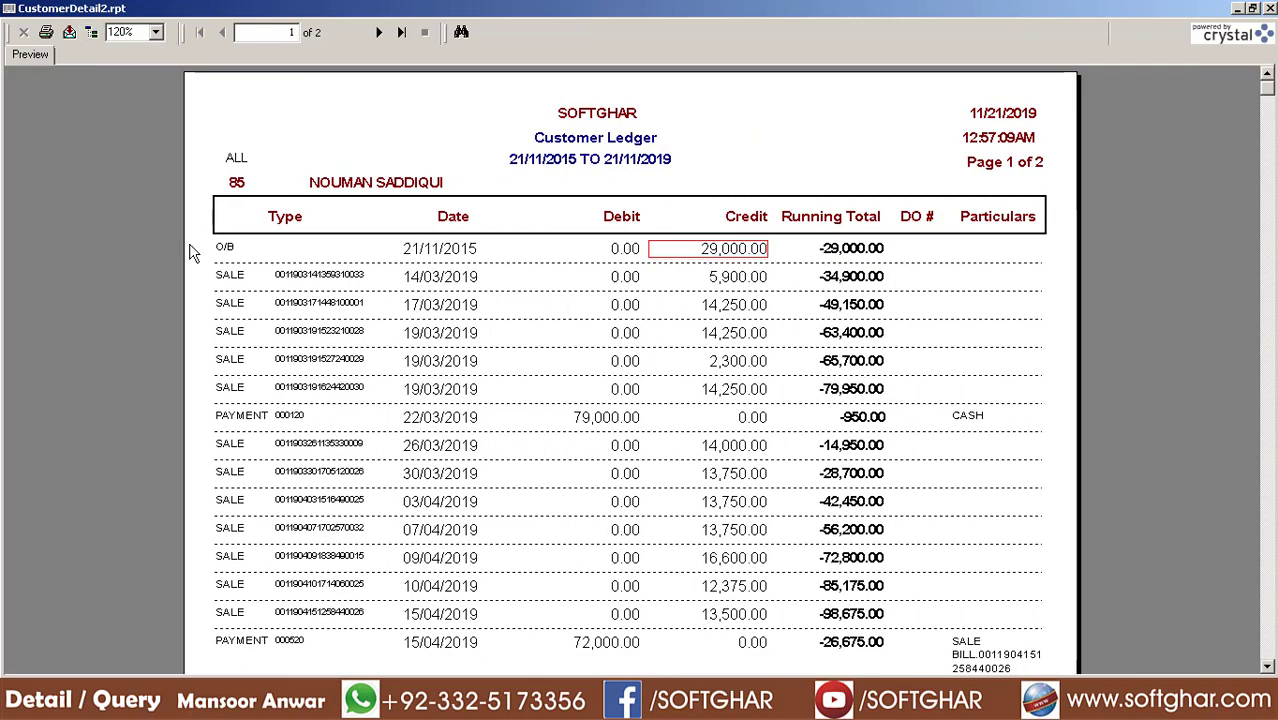
Inspect the 14/03/2019 sale (5,900.00, running -34,900.00) and payment voucher 000120
left_click(312, 277)
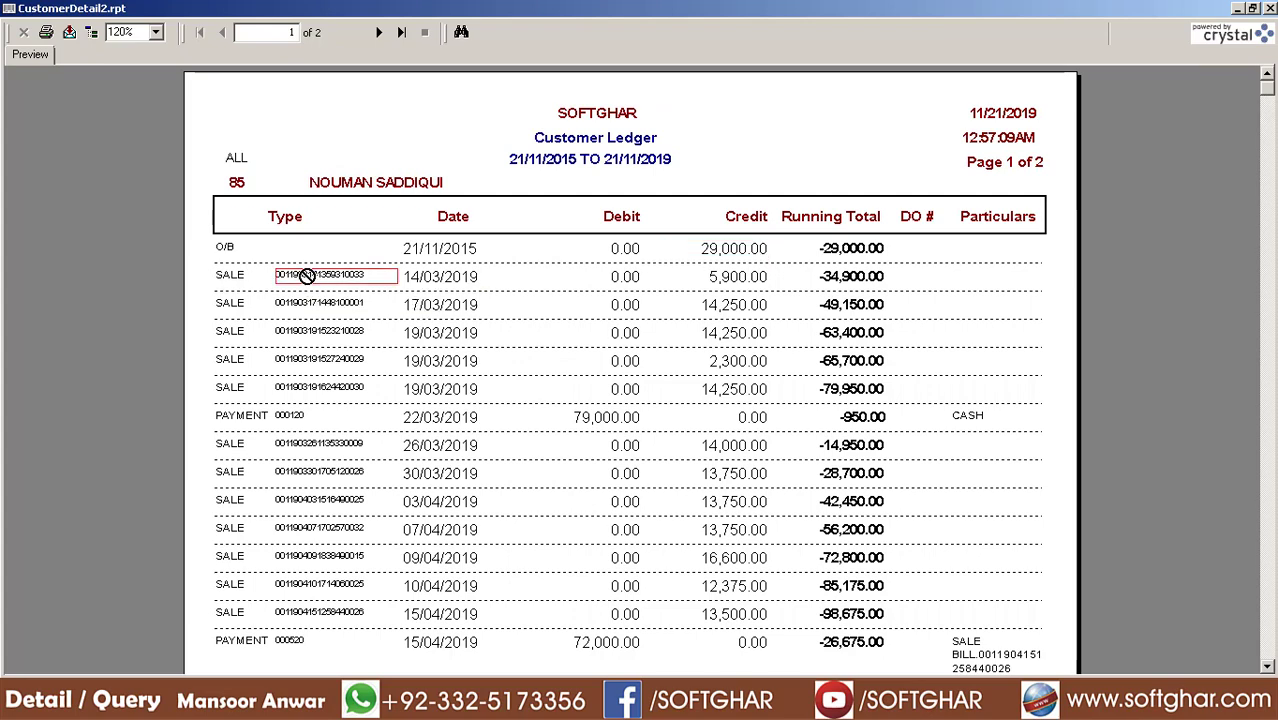
left_click(450, 280)
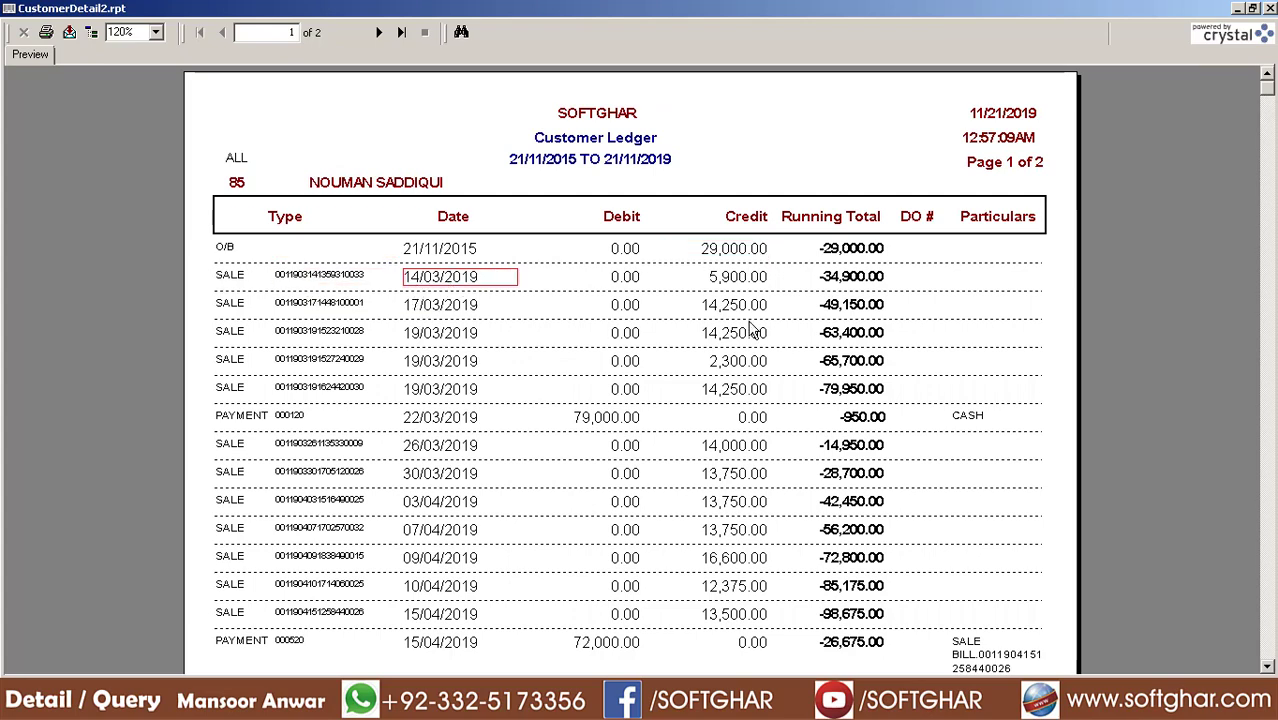
left_click(731, 271)
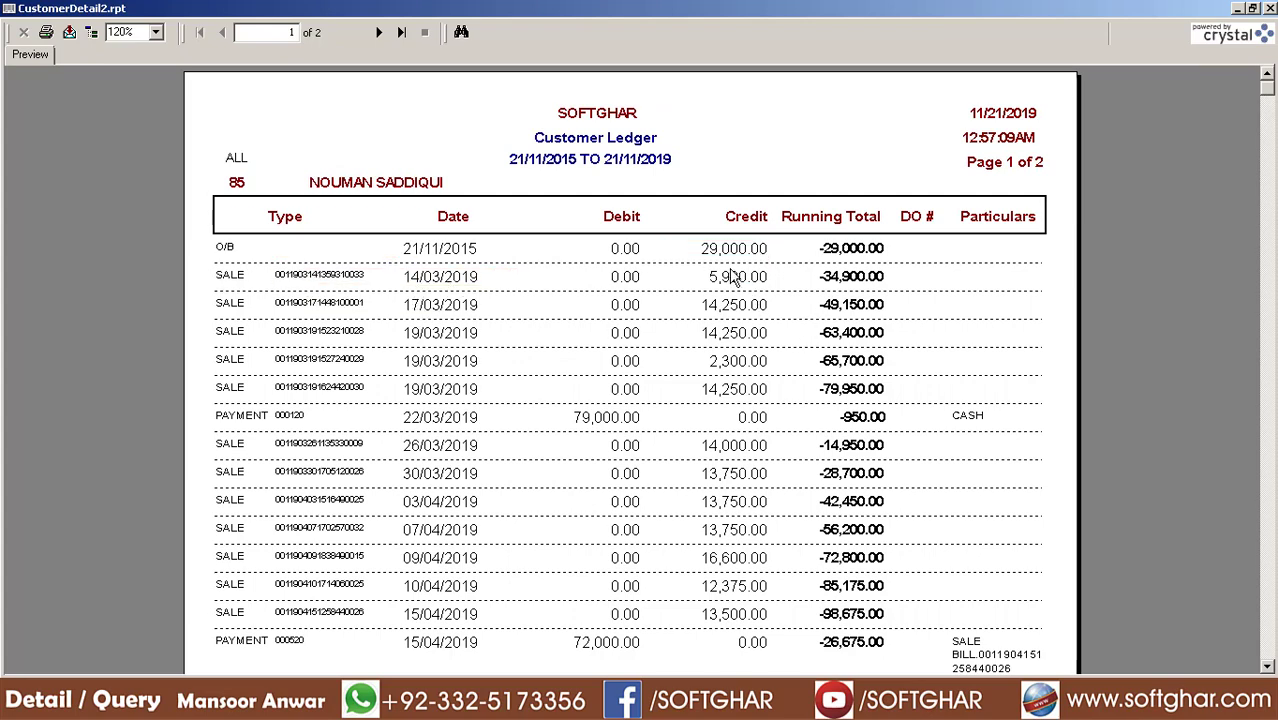
left_click(849, 283)
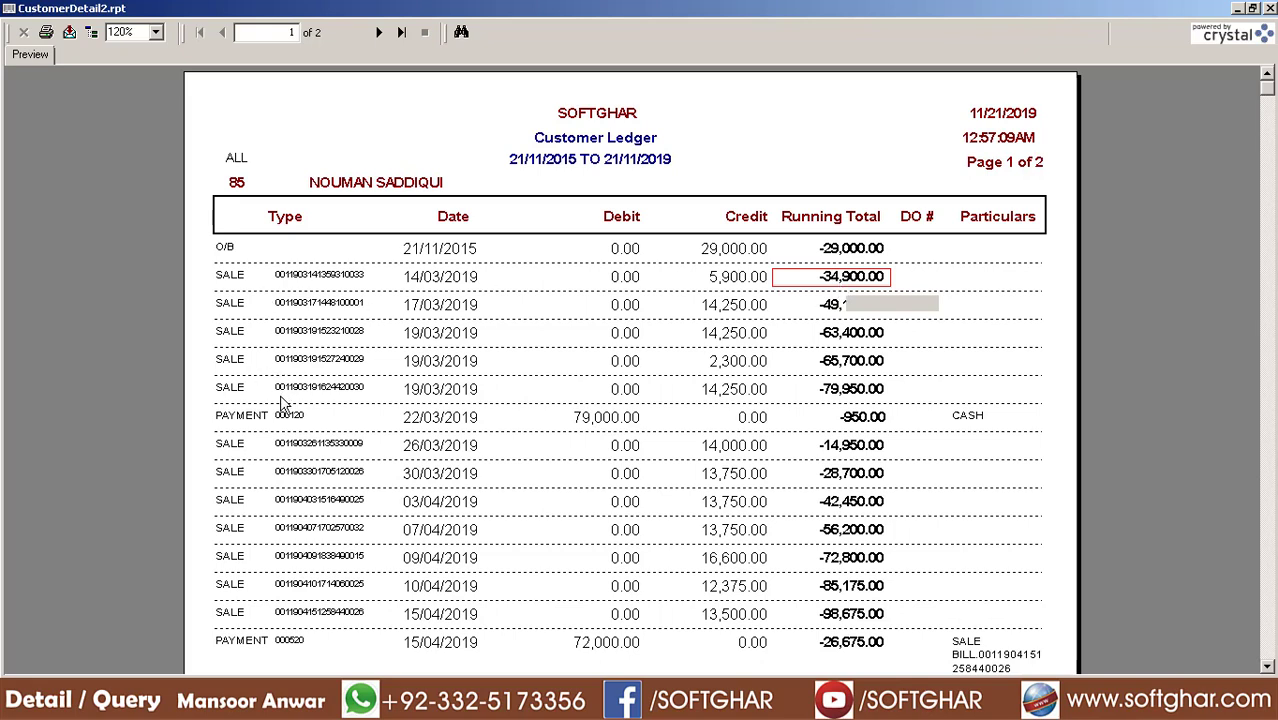
left_click(243, 422)
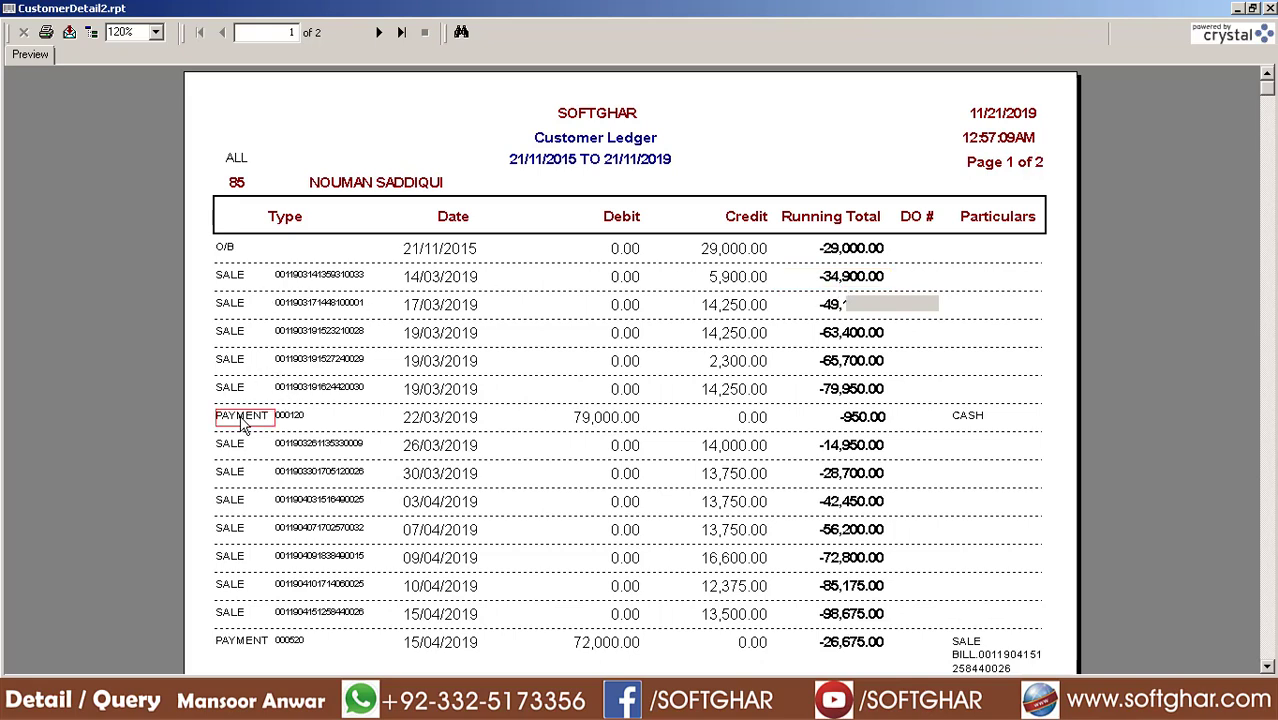
left_click(308, 420)
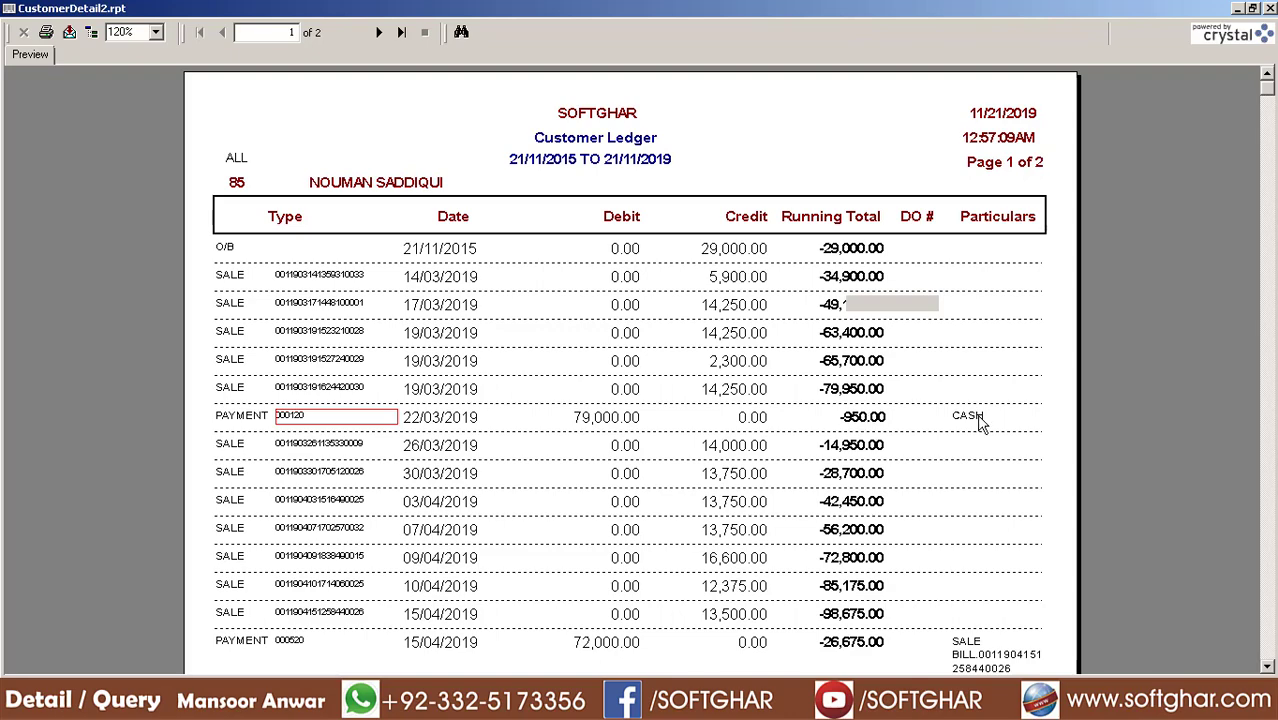
Go to page two, check the closing total (176,050.00), and close the preview
scroll(983, 490, "down", 3)
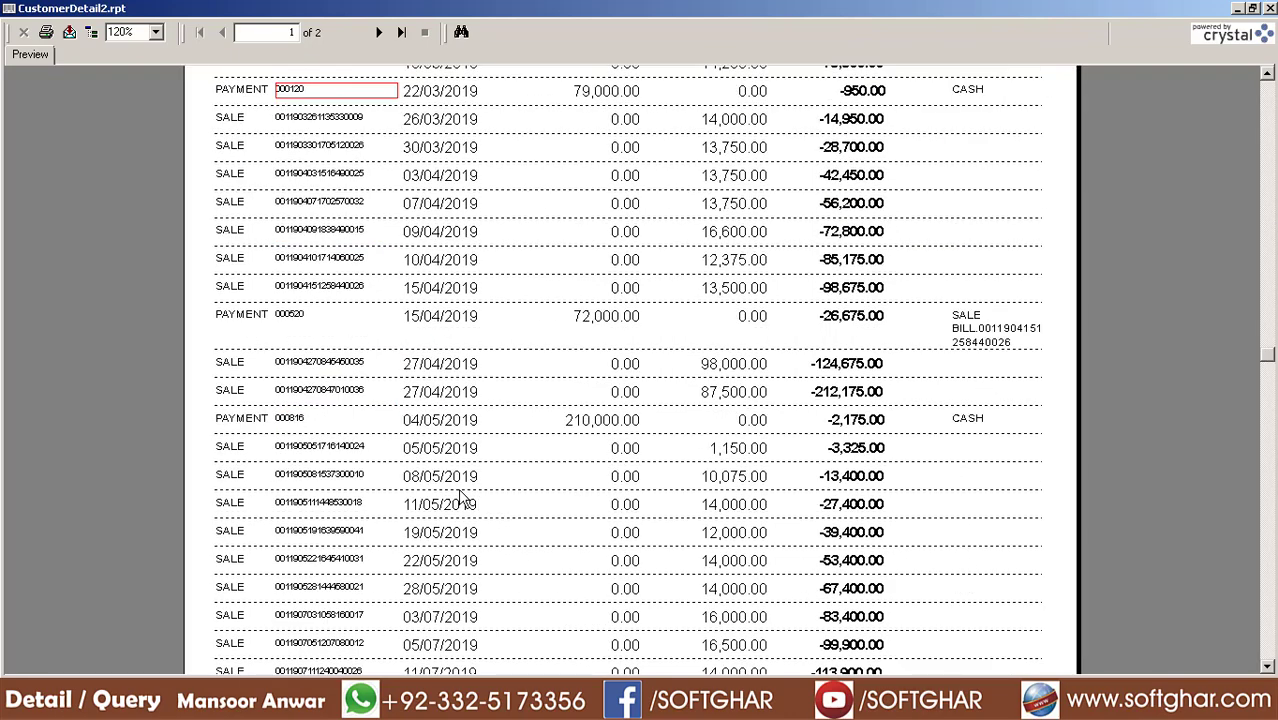
scroll(463, 497, "down", 4)
left_click(401, 32)
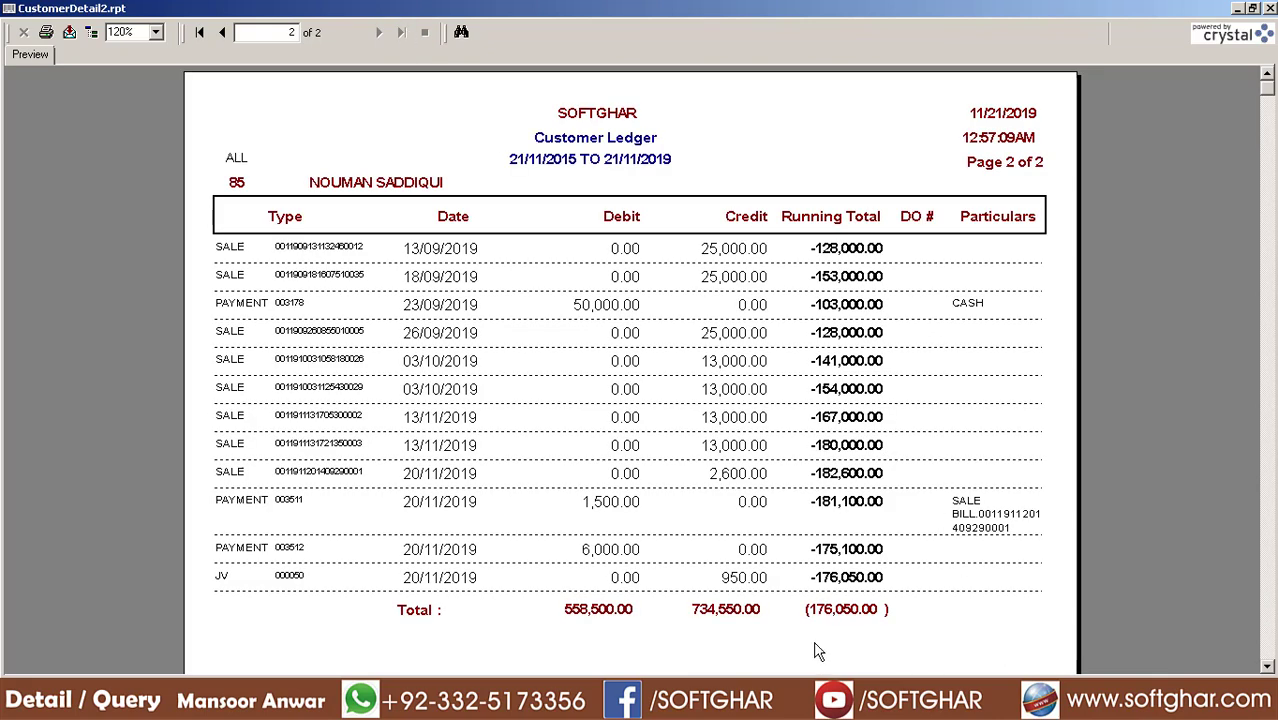
left_click(832, 612)
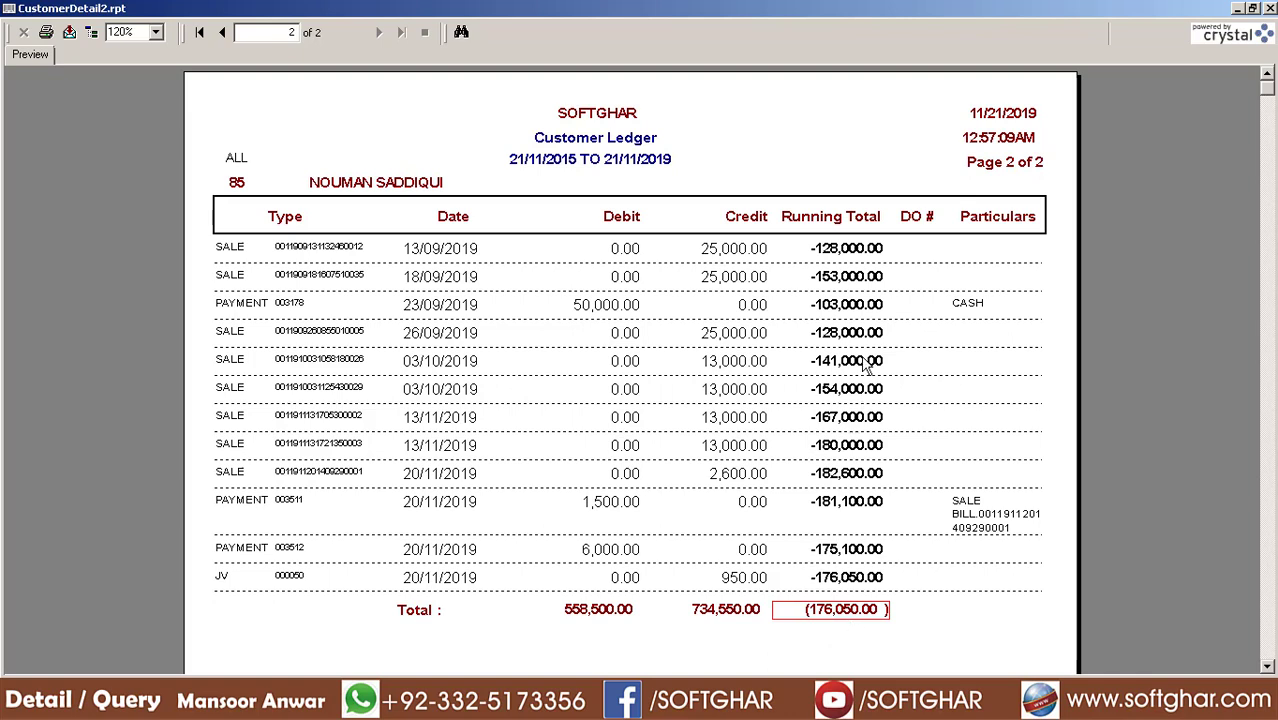
left_click(1270, 8)
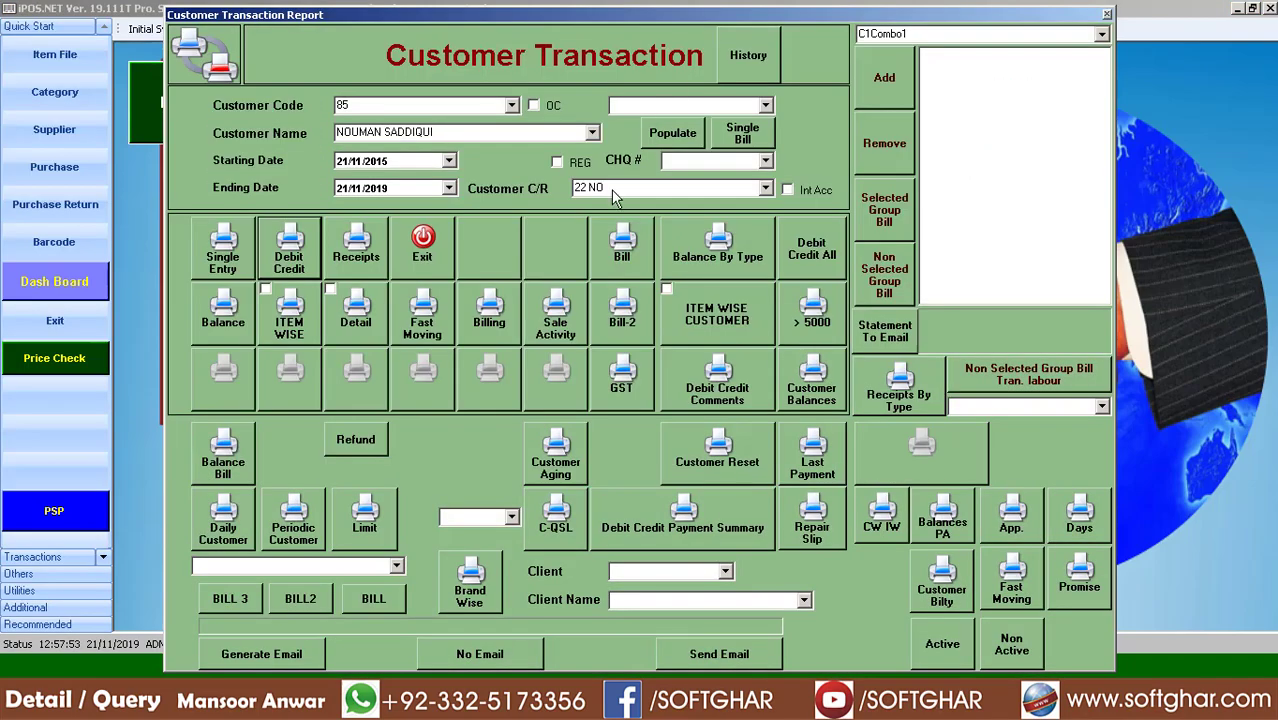
Preview the single-entry transaction report, check the 17/03/2019 and 19/03/2019 entries, then close it
left_click(221, 252)
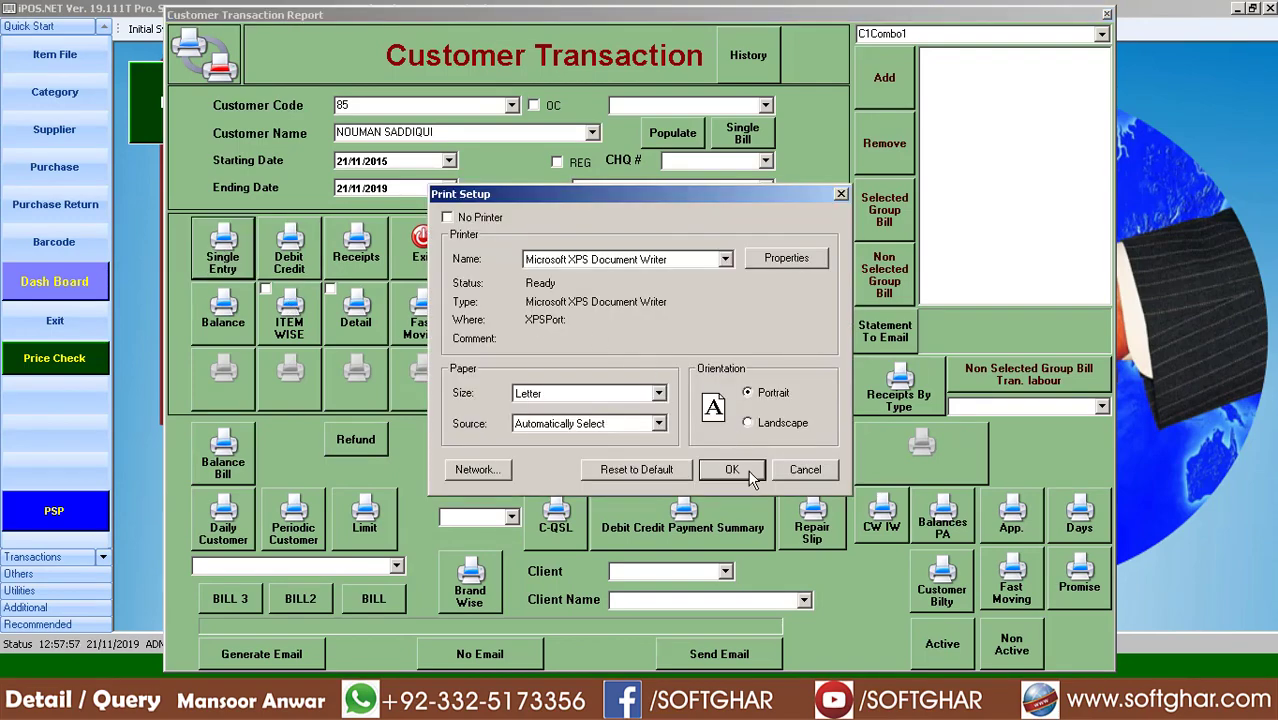
left_click(748, 472)
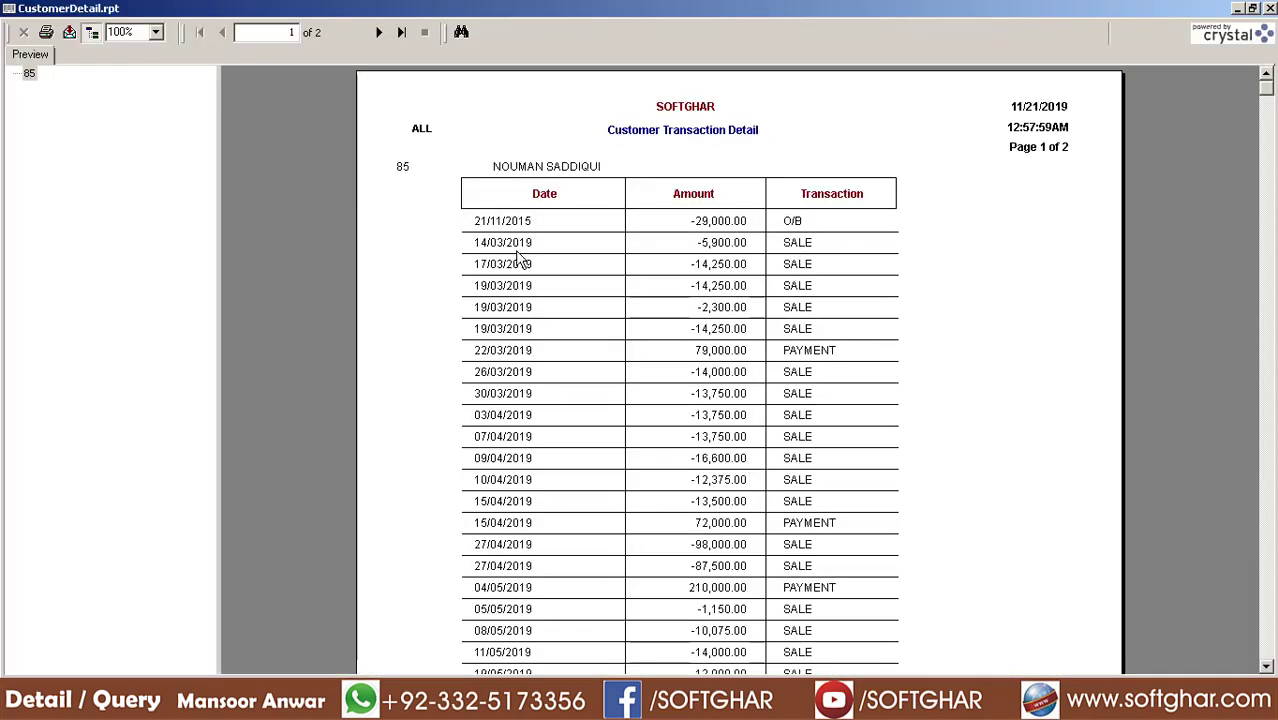
left_click(492, 267)
left_click(708, 268)
left_click(814, 286)
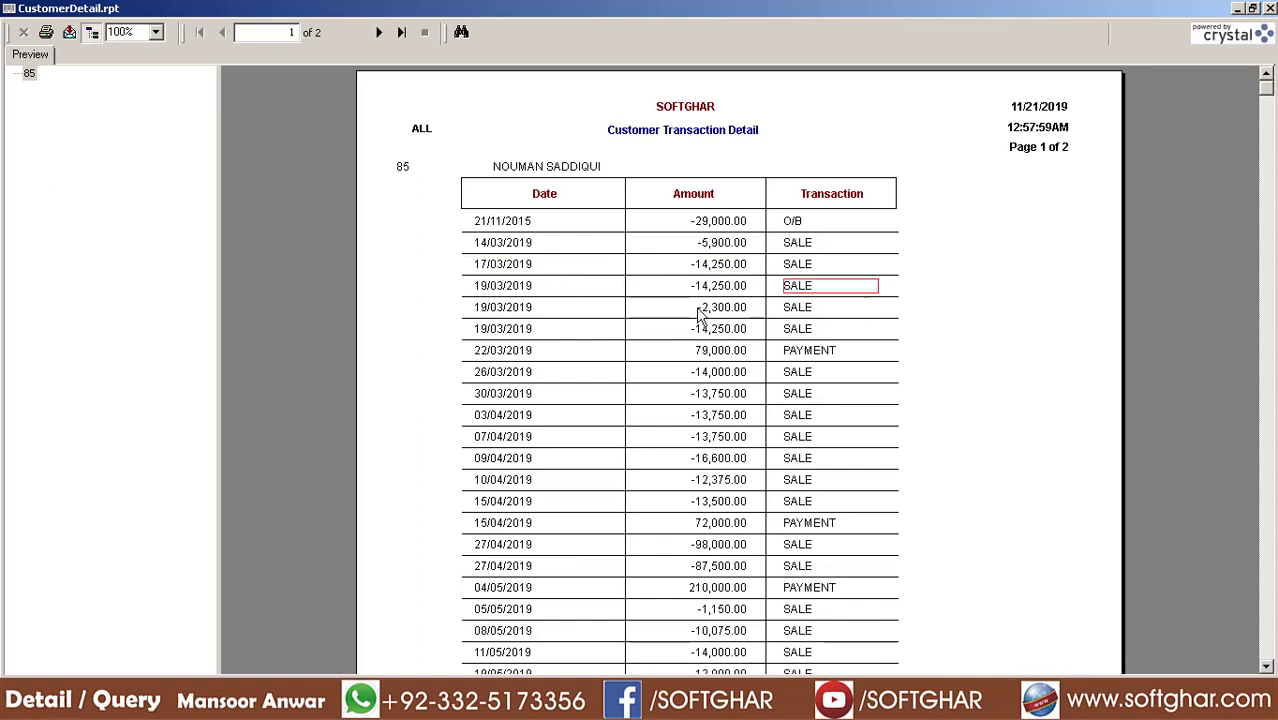
left_click(806, 356)
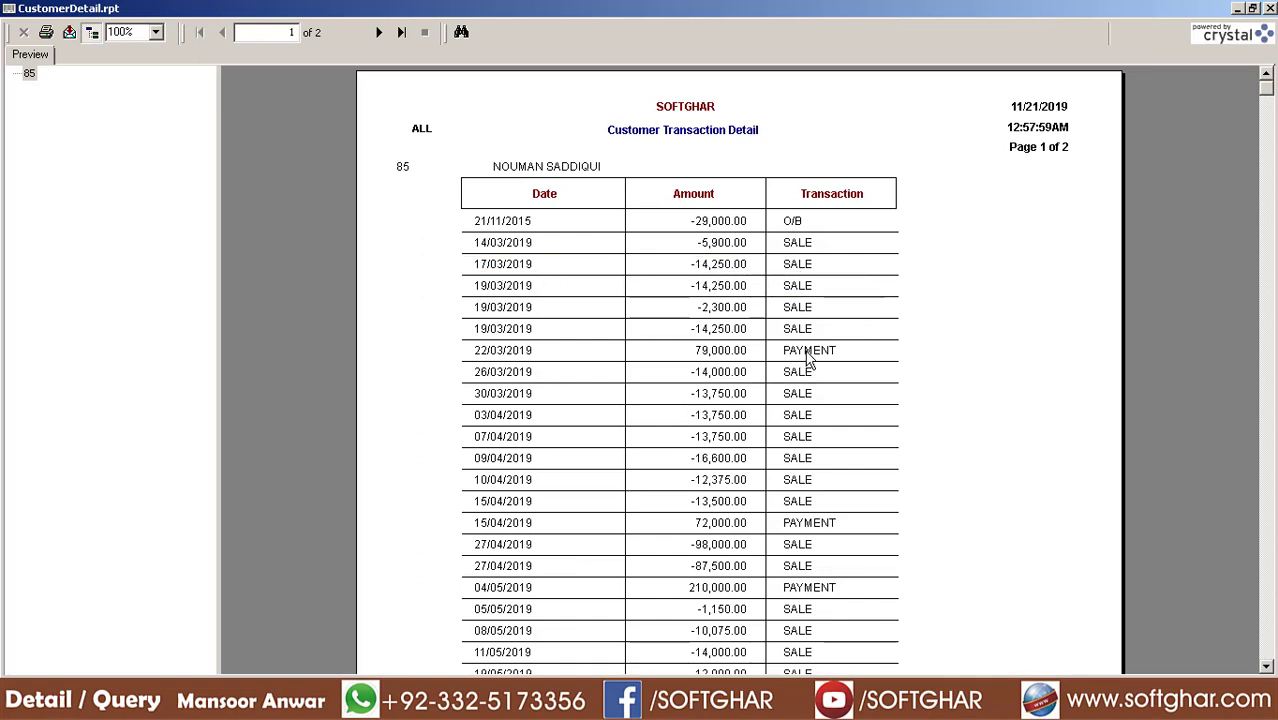
left_click(1269, 8)
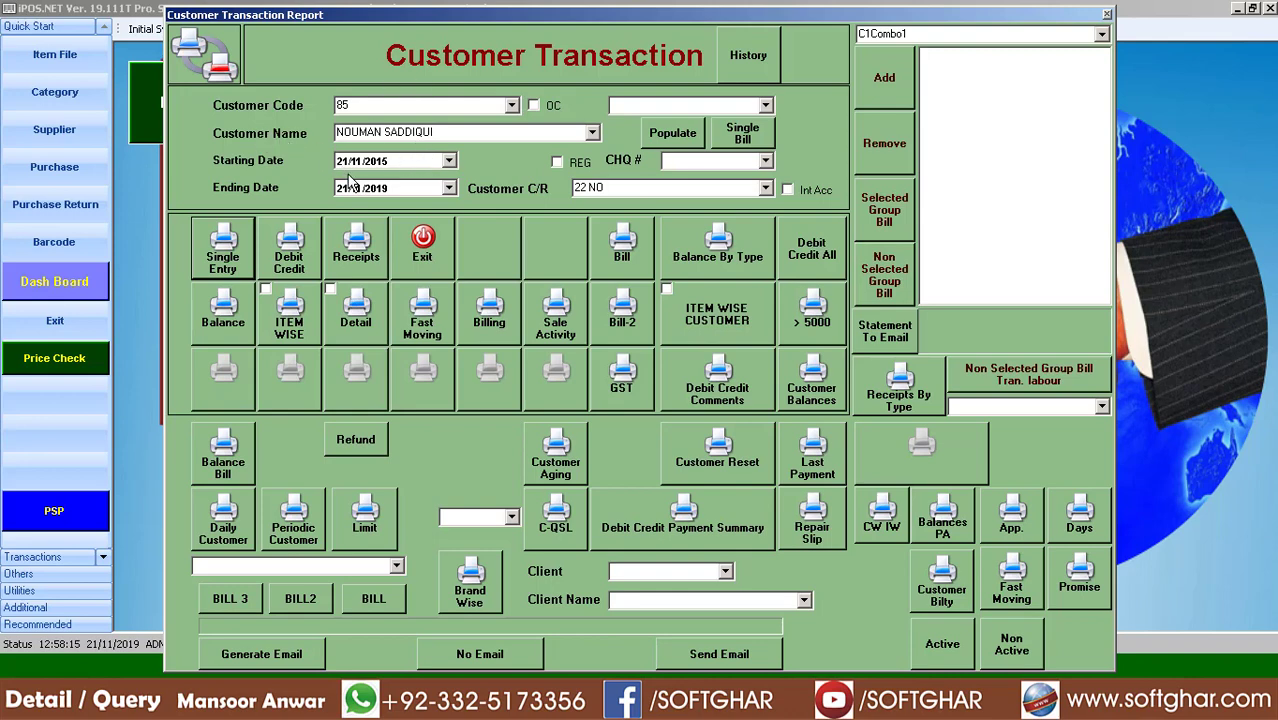
left_click(627, 255)
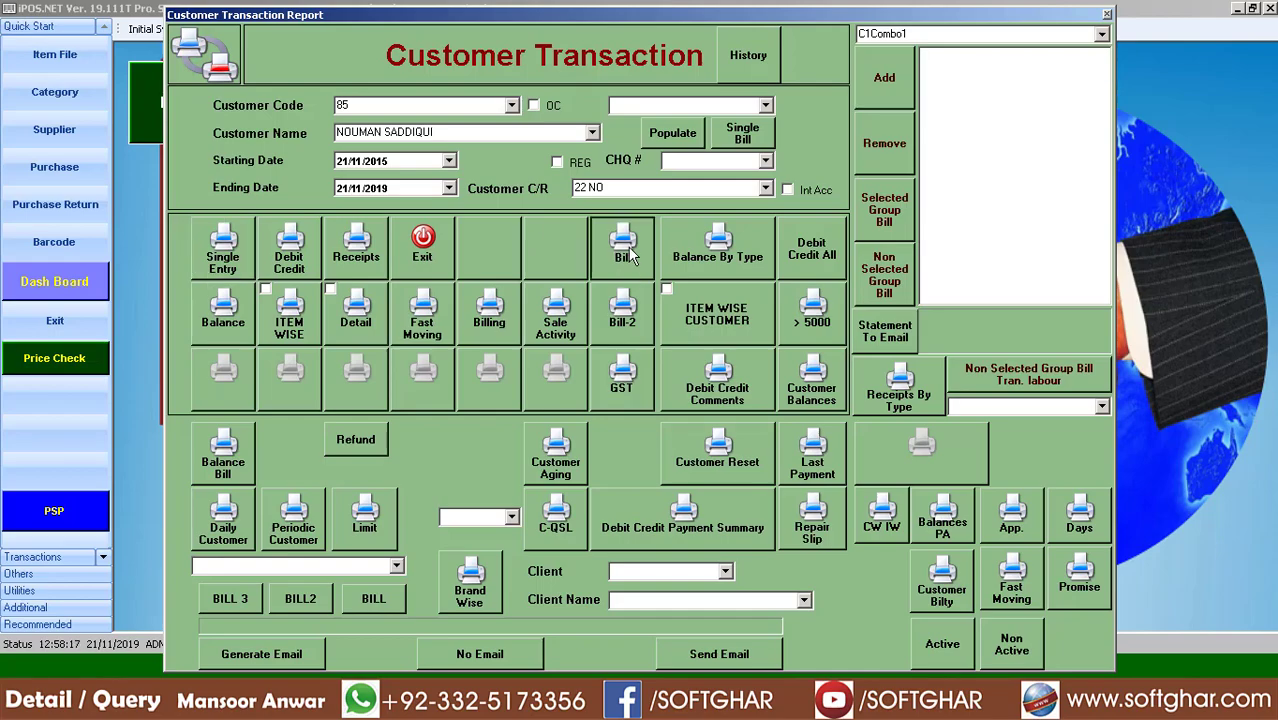
left_click(735, 471)
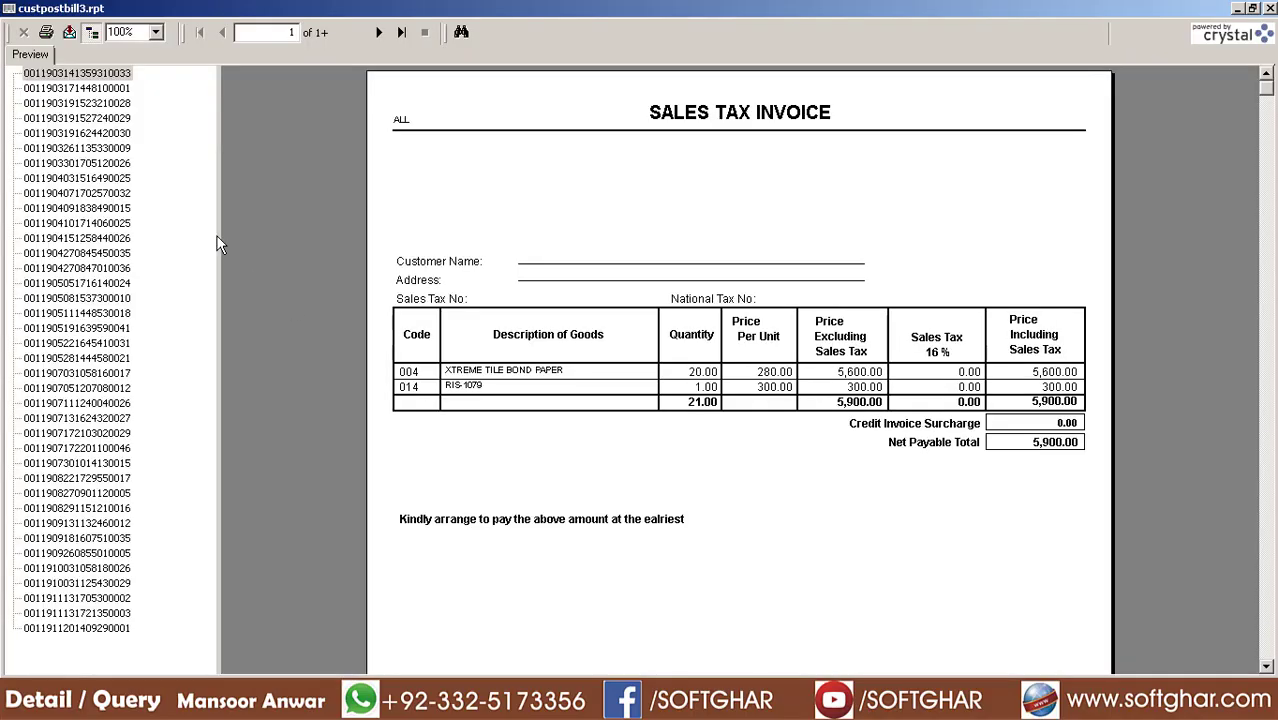
left_click(121, 89)
left_click(113, 104)
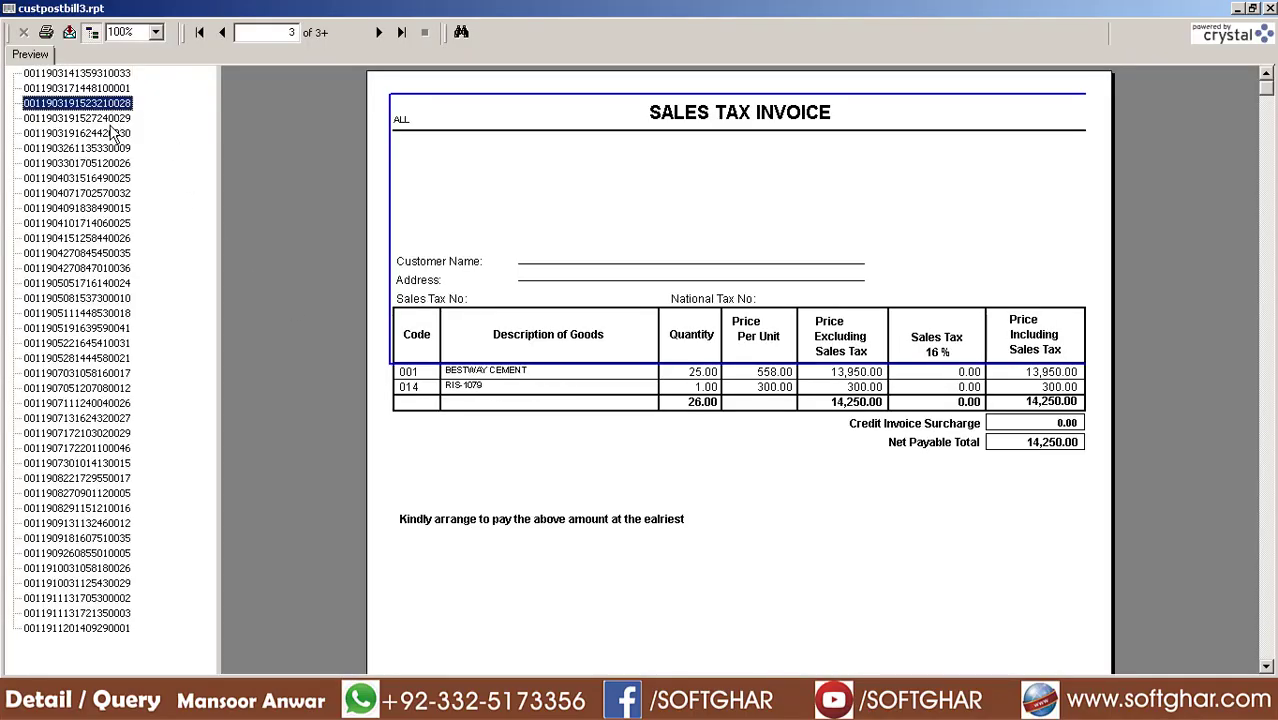
left_click(110, 133)
left_click(108, 178)
left_click(89, 239)
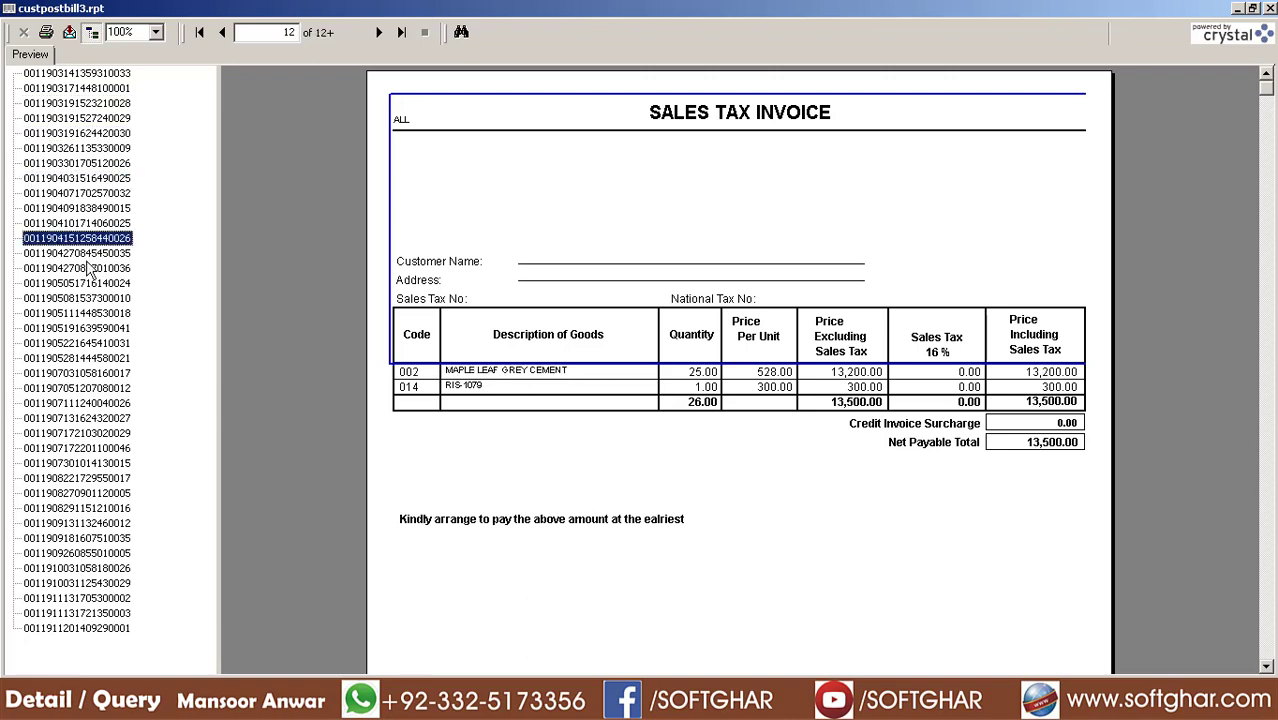
left_click(90, 299)
left_click(92, 343)
left_click(88, 373)
left_click(91, 404)
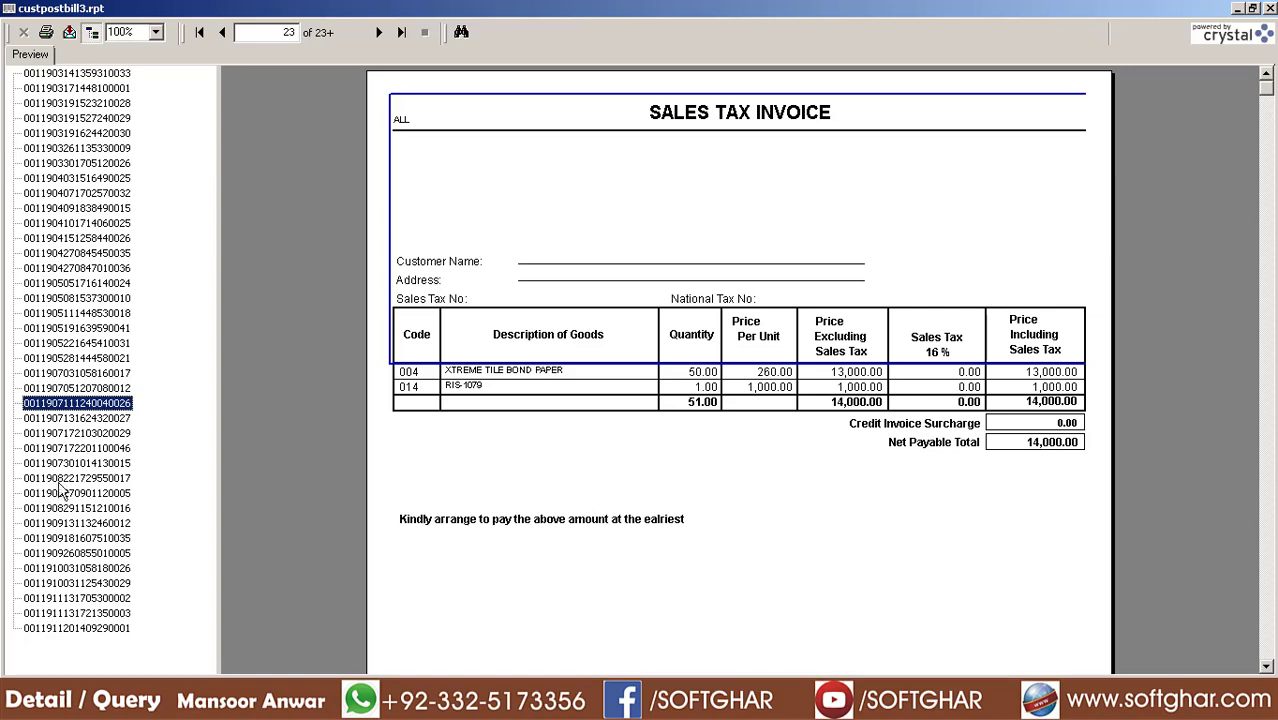
left_click(95, 449)
left_click(99, 493)
left_click(98, 523)
left_click(100, 553)
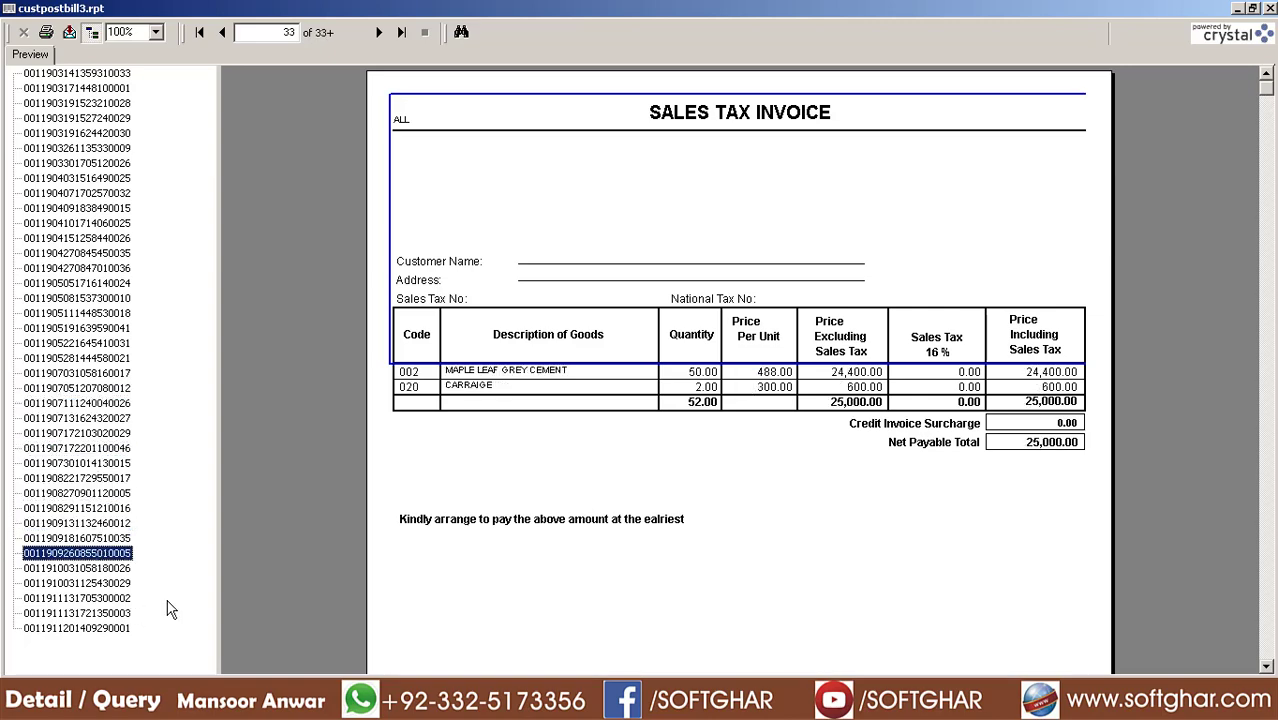
left_click(98, 568)
left_click(98, 583)
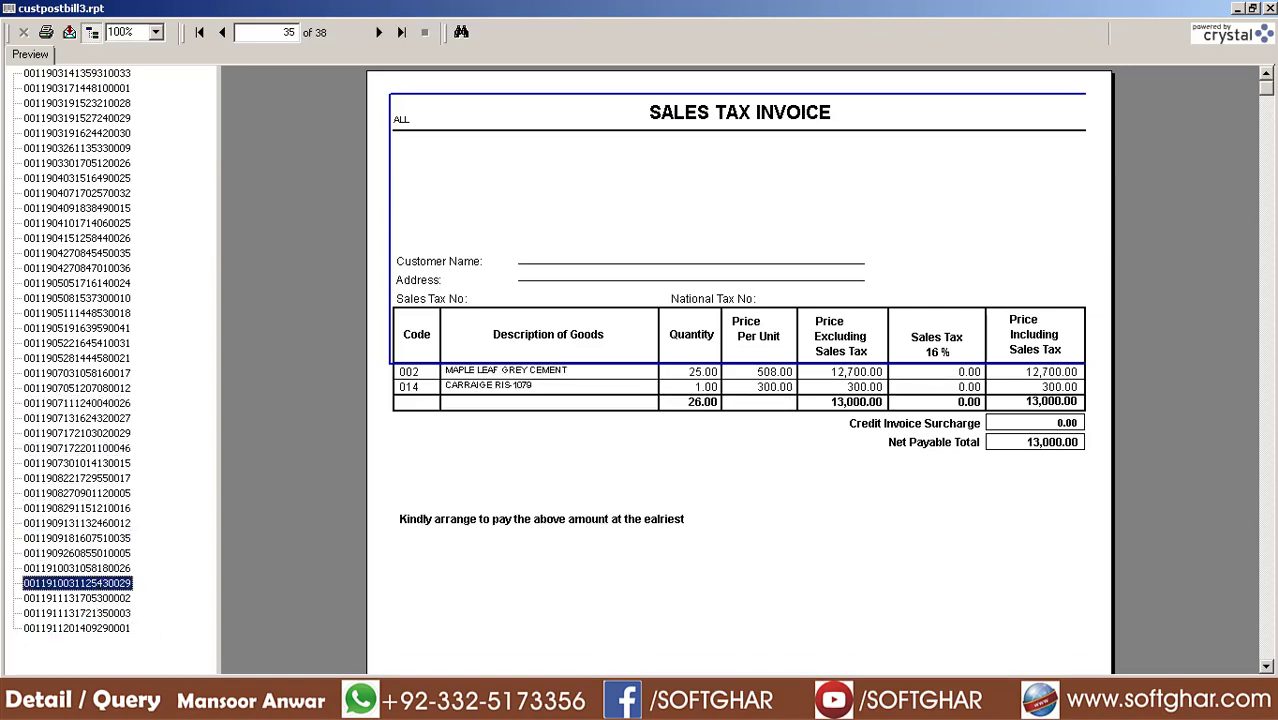
left_click(1270, 8)
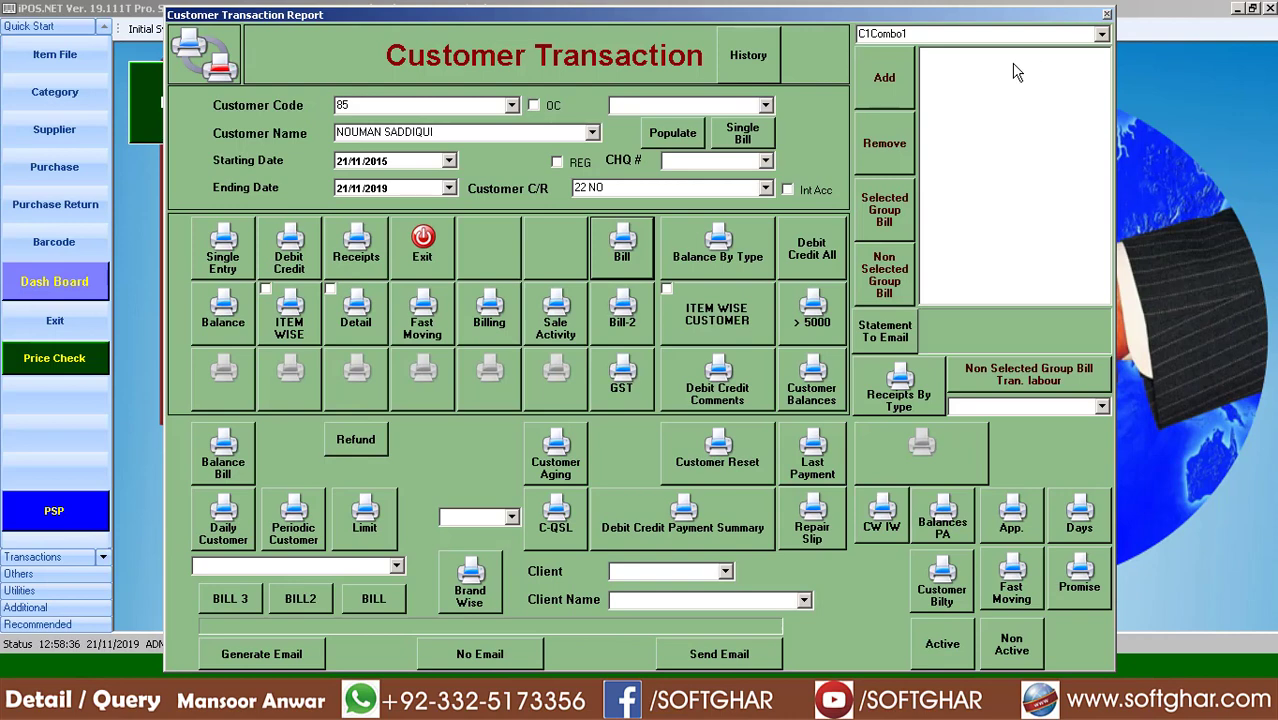
left_click(751, 60)
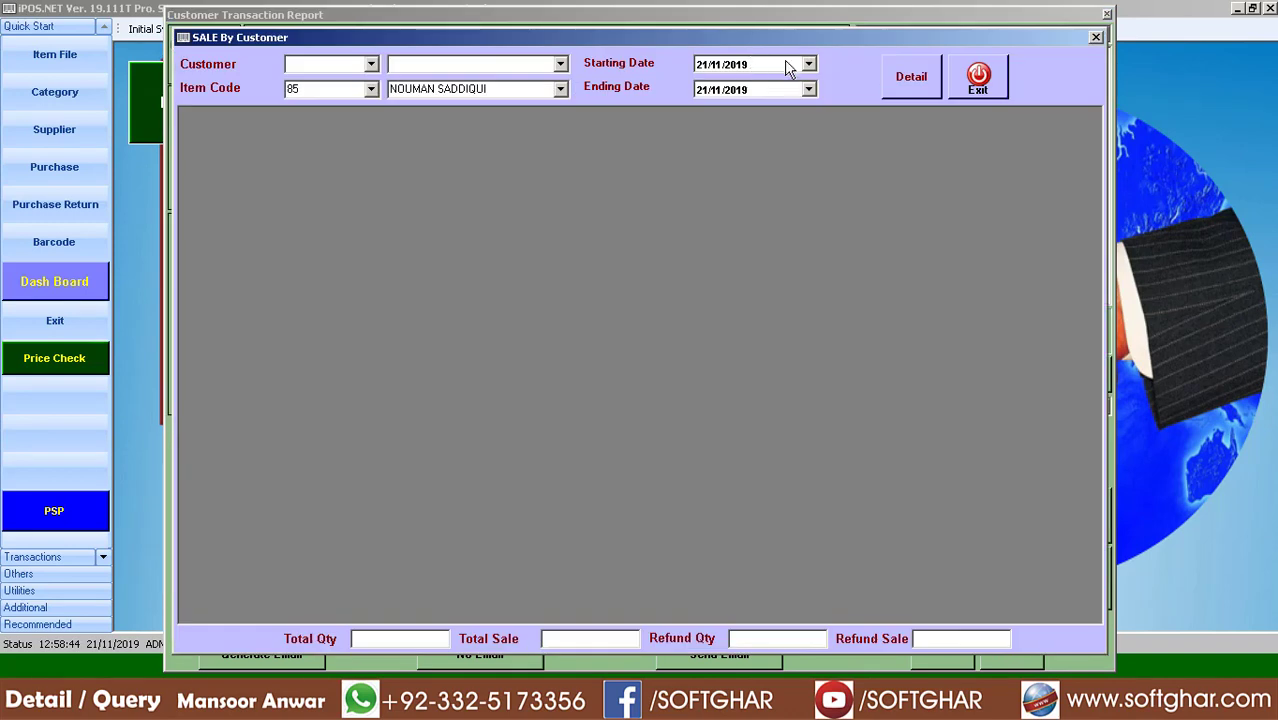
left_click(316, 61)
left_click(370, 88)
left_click(320, 122)
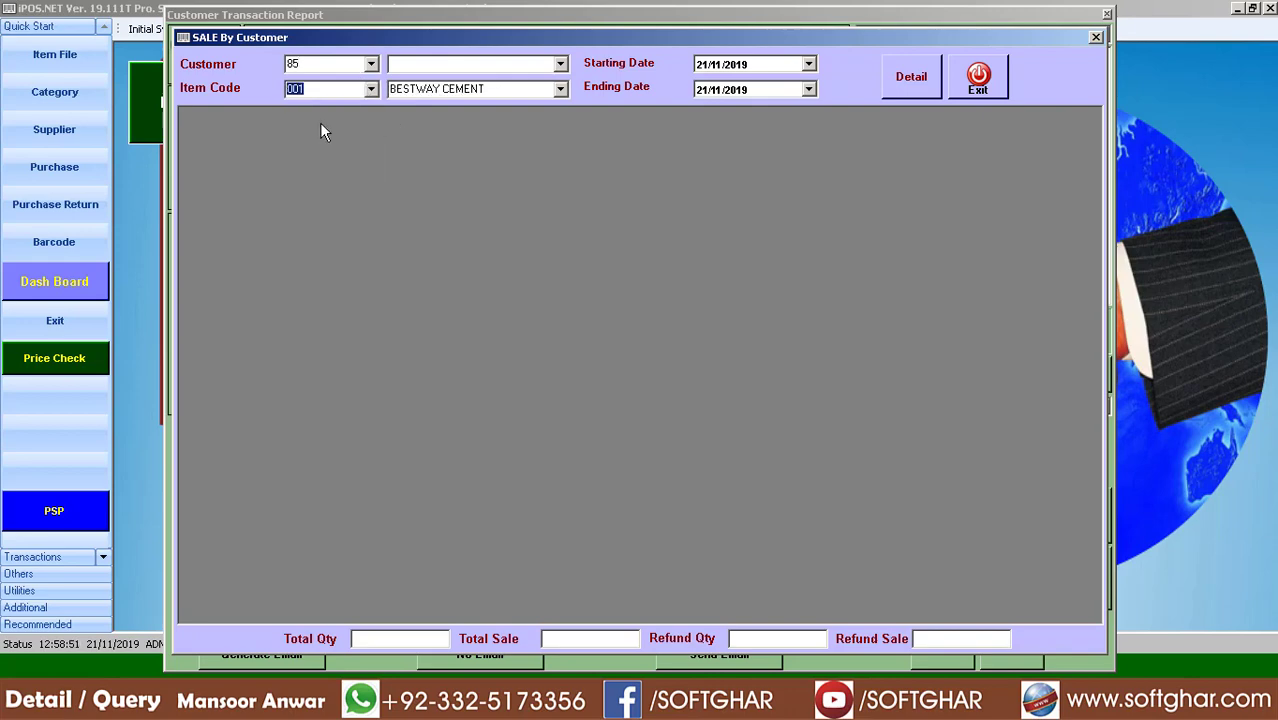
left_click(903, 79)
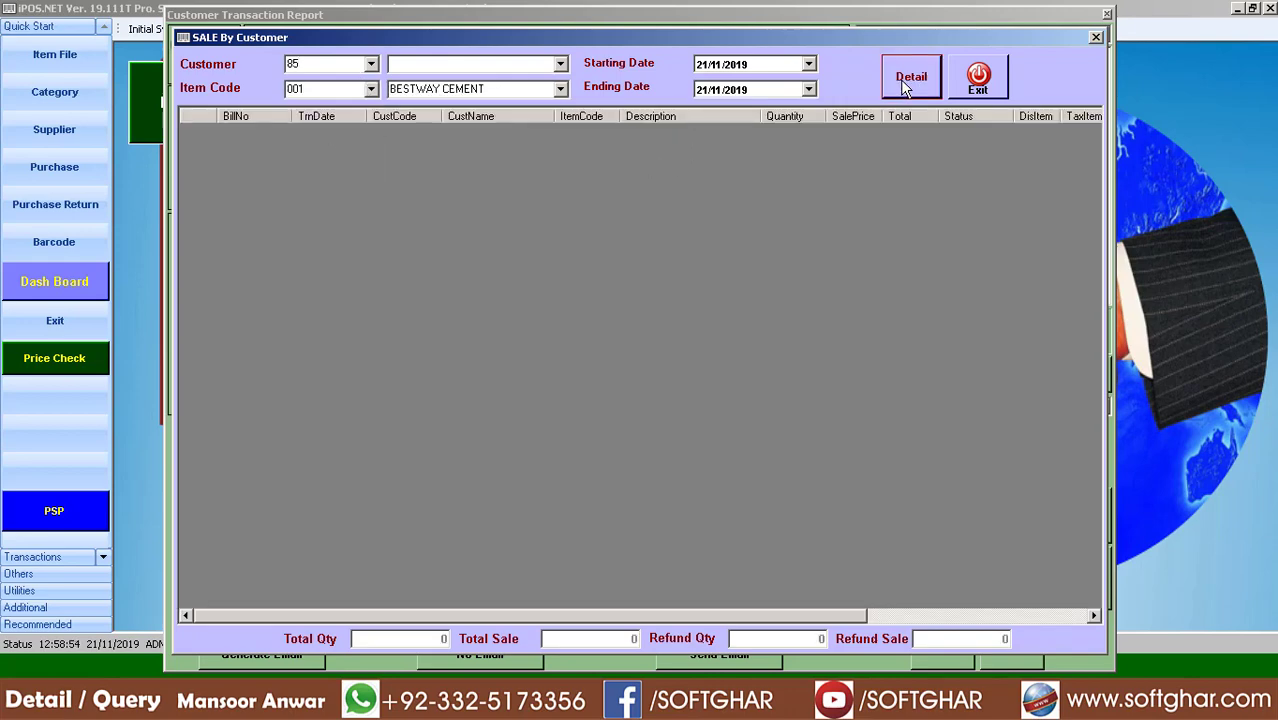
left_click(714, 65)
left_click(911, 86)
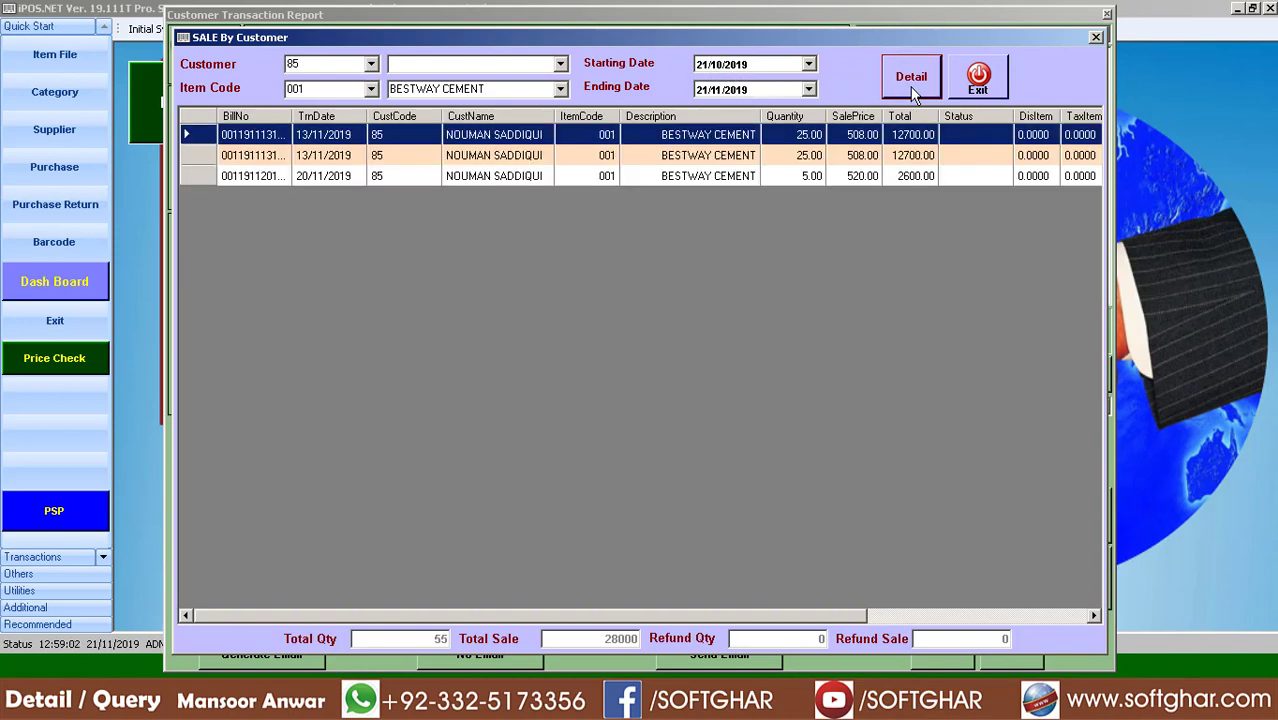
left_click(706, 155)
left_click(705, 176)
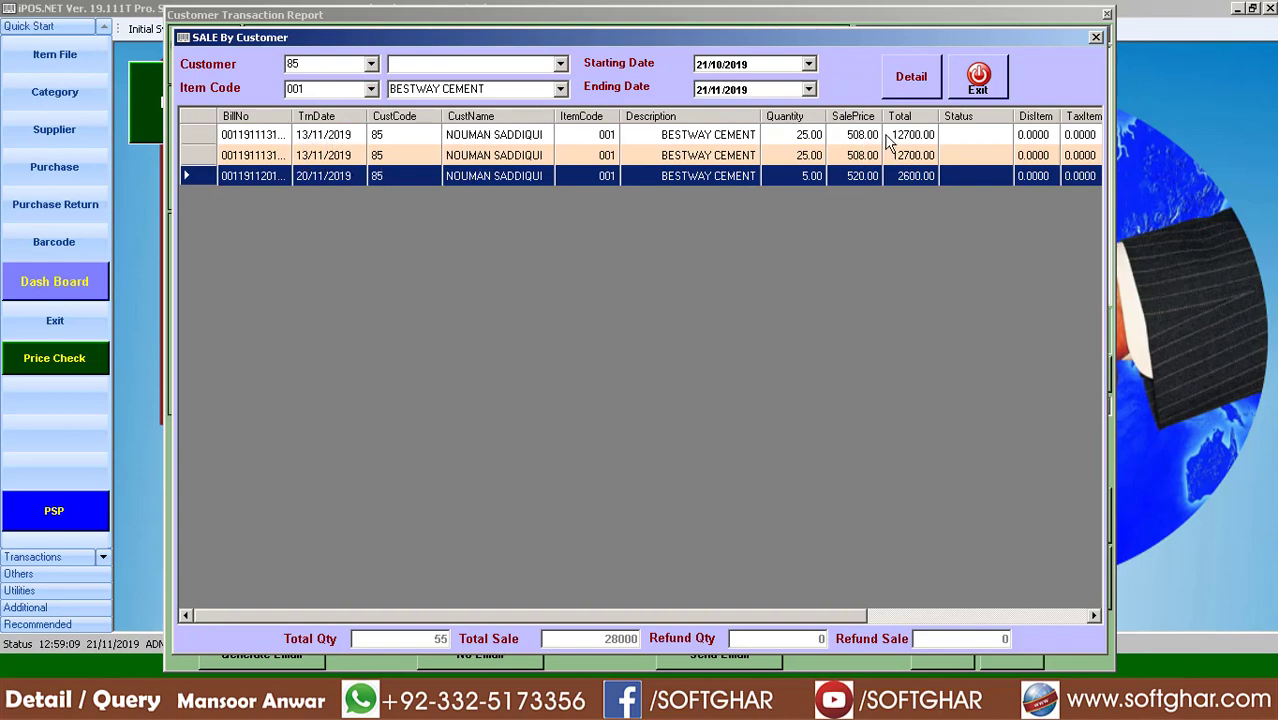
left_click(979, 80)
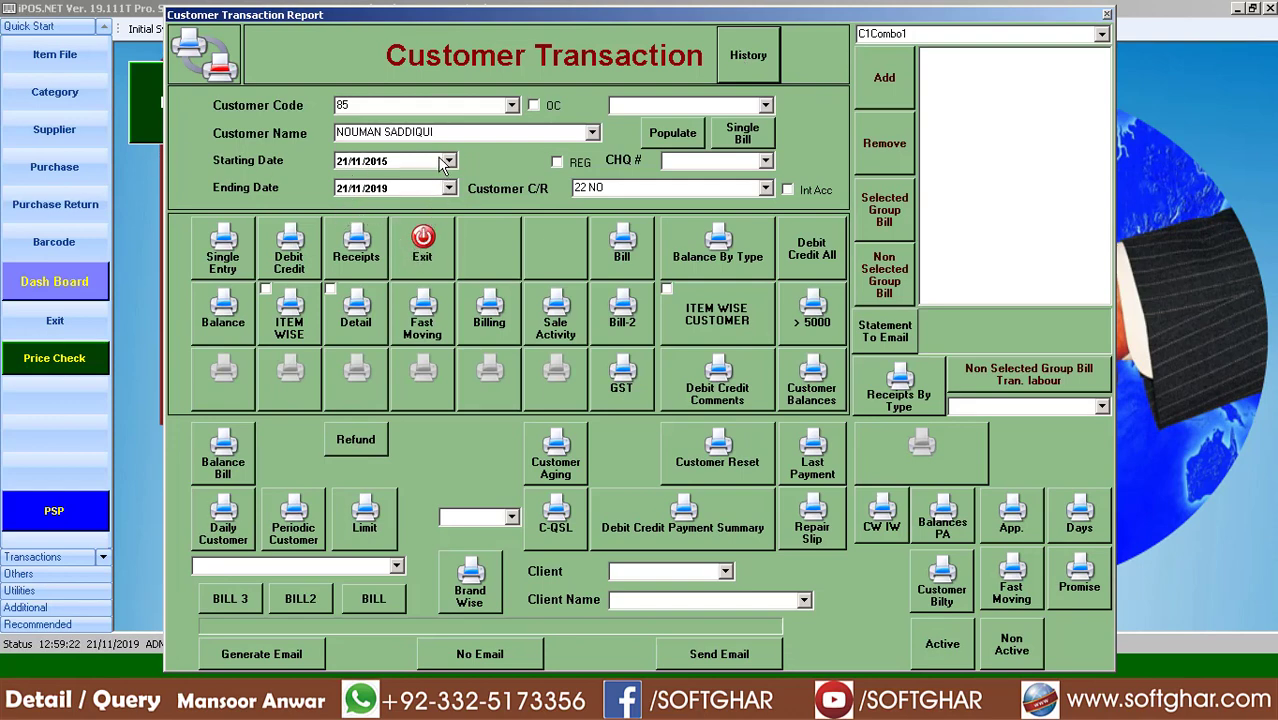
left_click(360, 252)
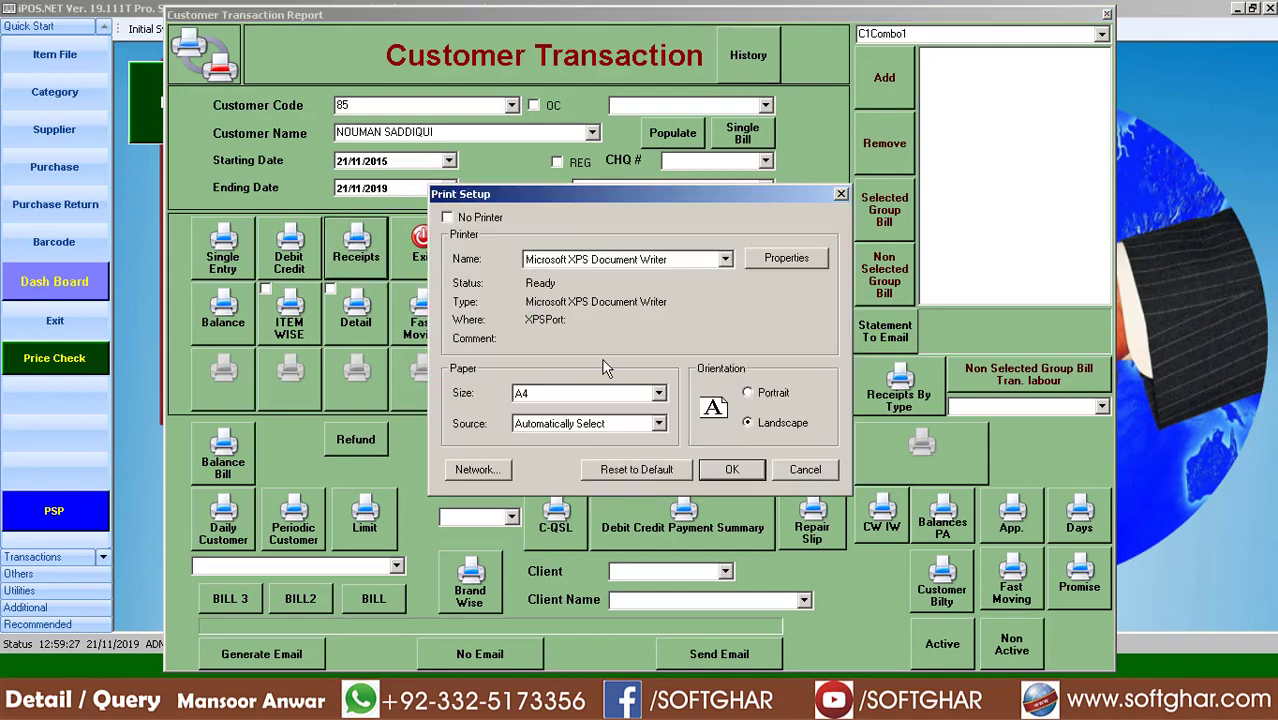
left_click(733, 470)
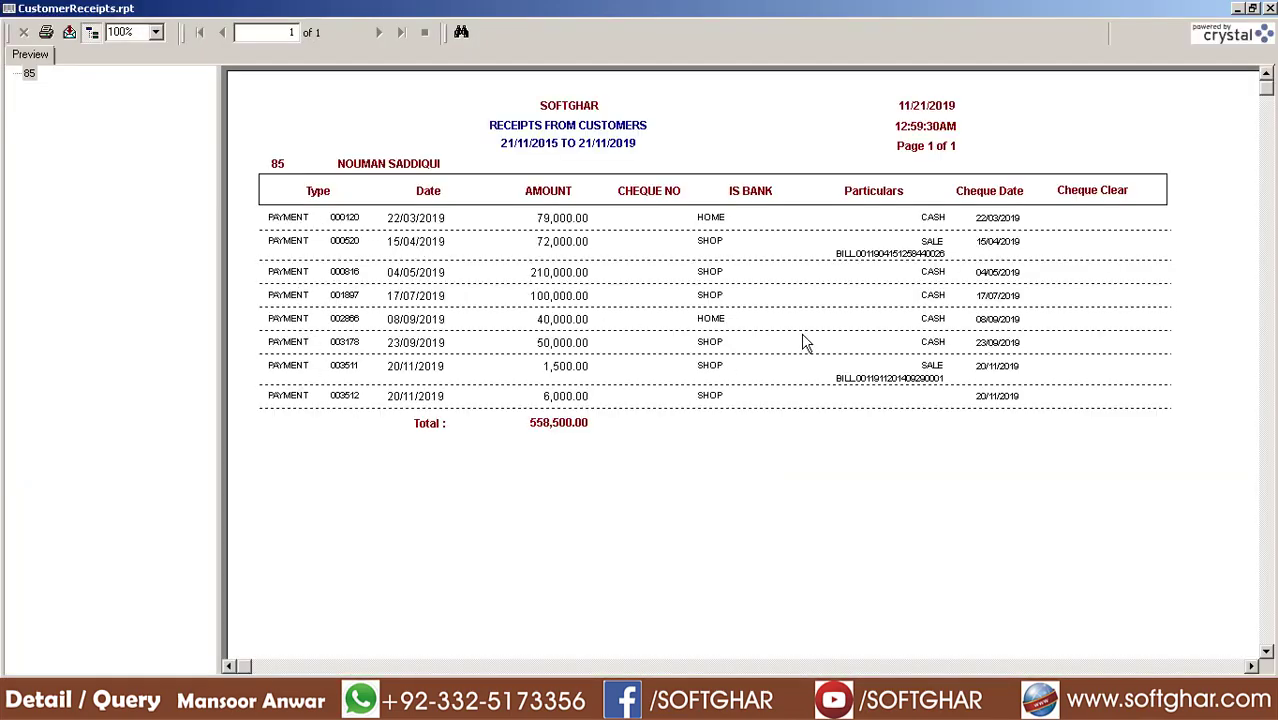
left_click(1270, 8)
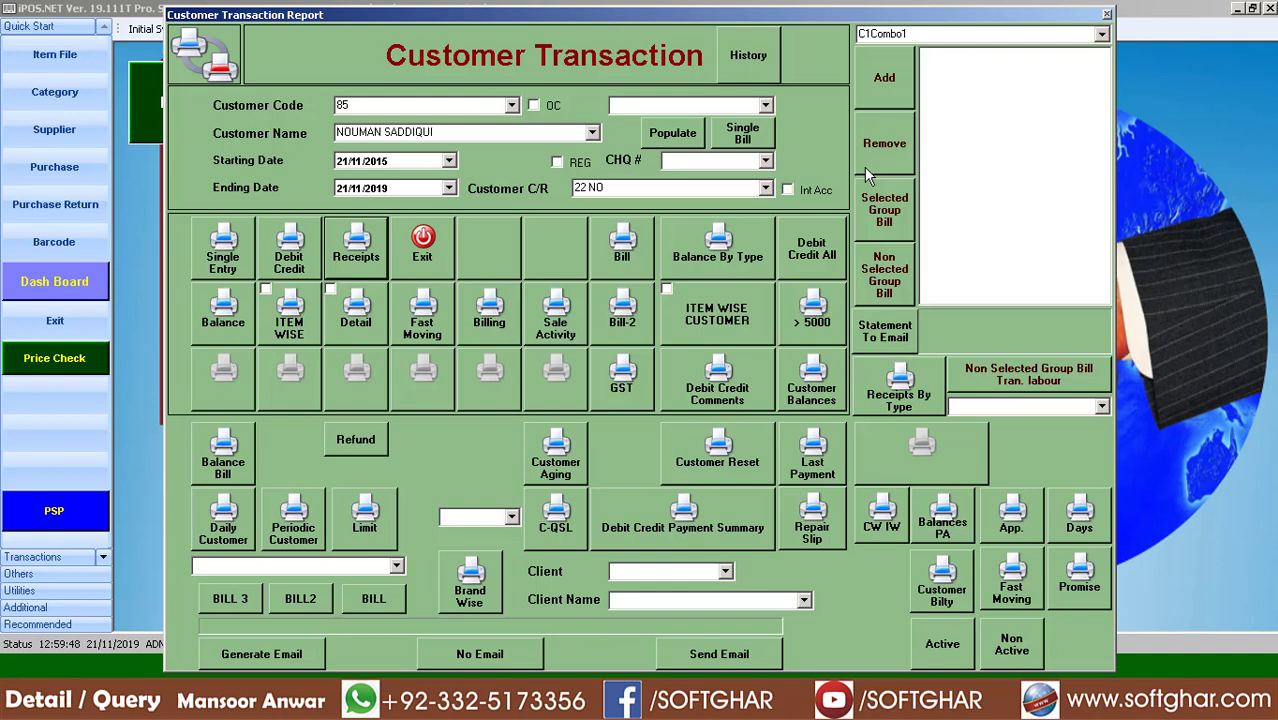
left_click(422, 318)
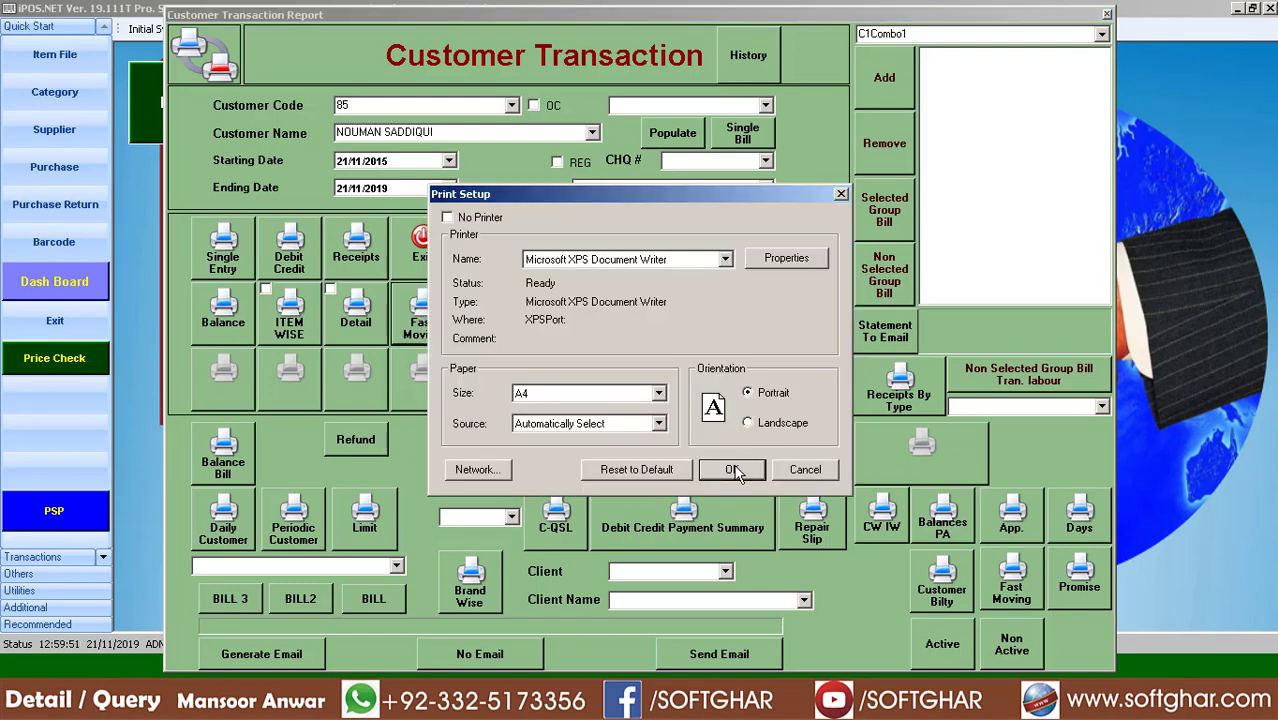
left_click(733, 470)
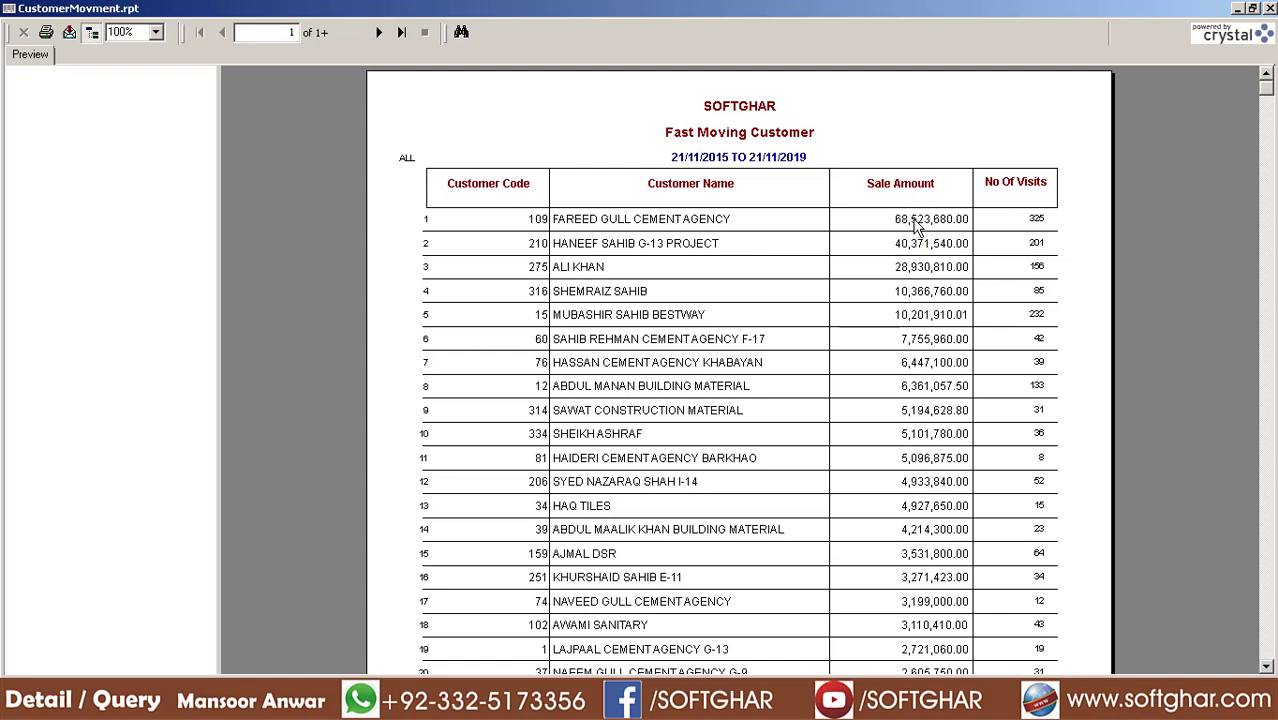
left_click(916, 226)
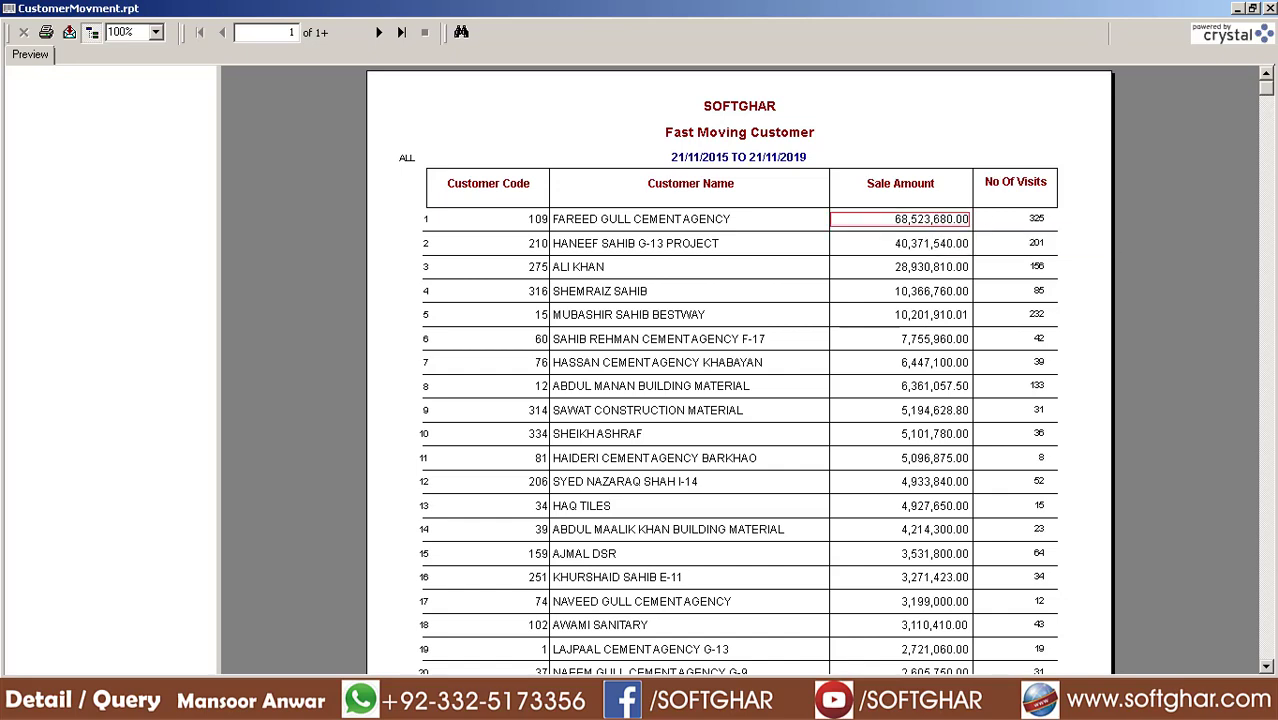
key("Escape")
left_click(390, 161)
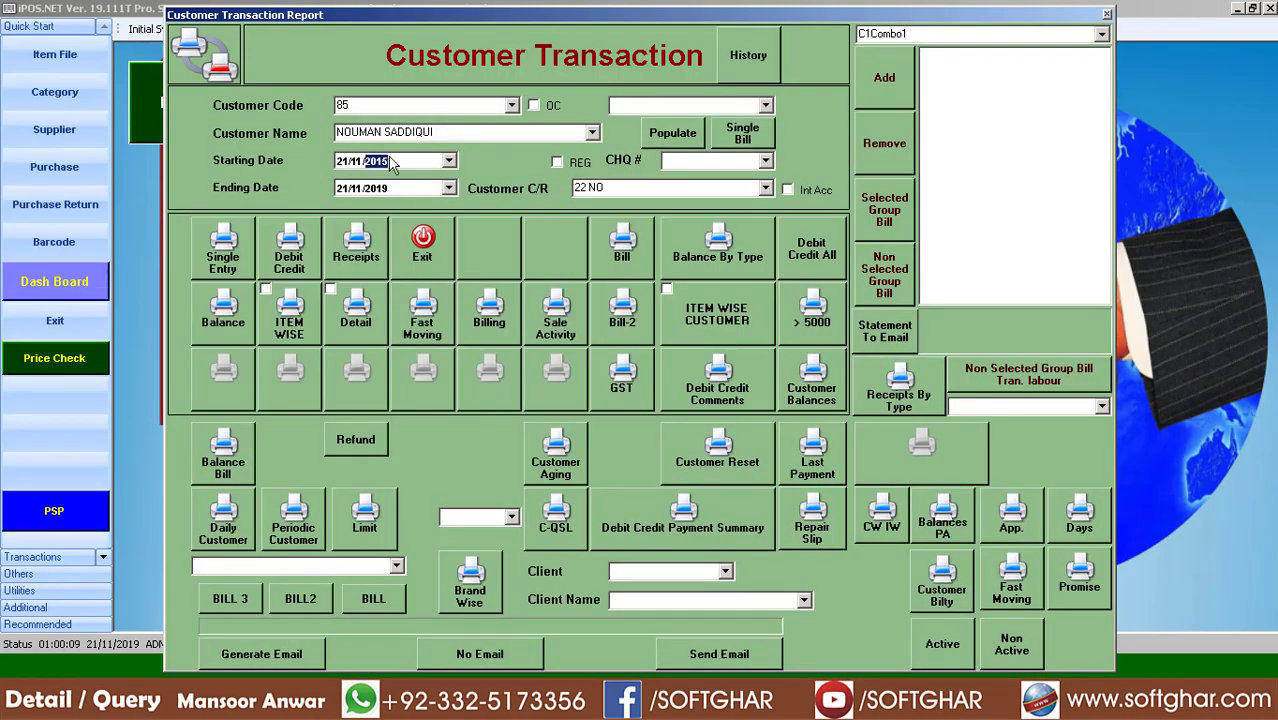
key("Up")
key("Left")
key("Down")
key("Down")
key("Up")
left_click(418, 330)
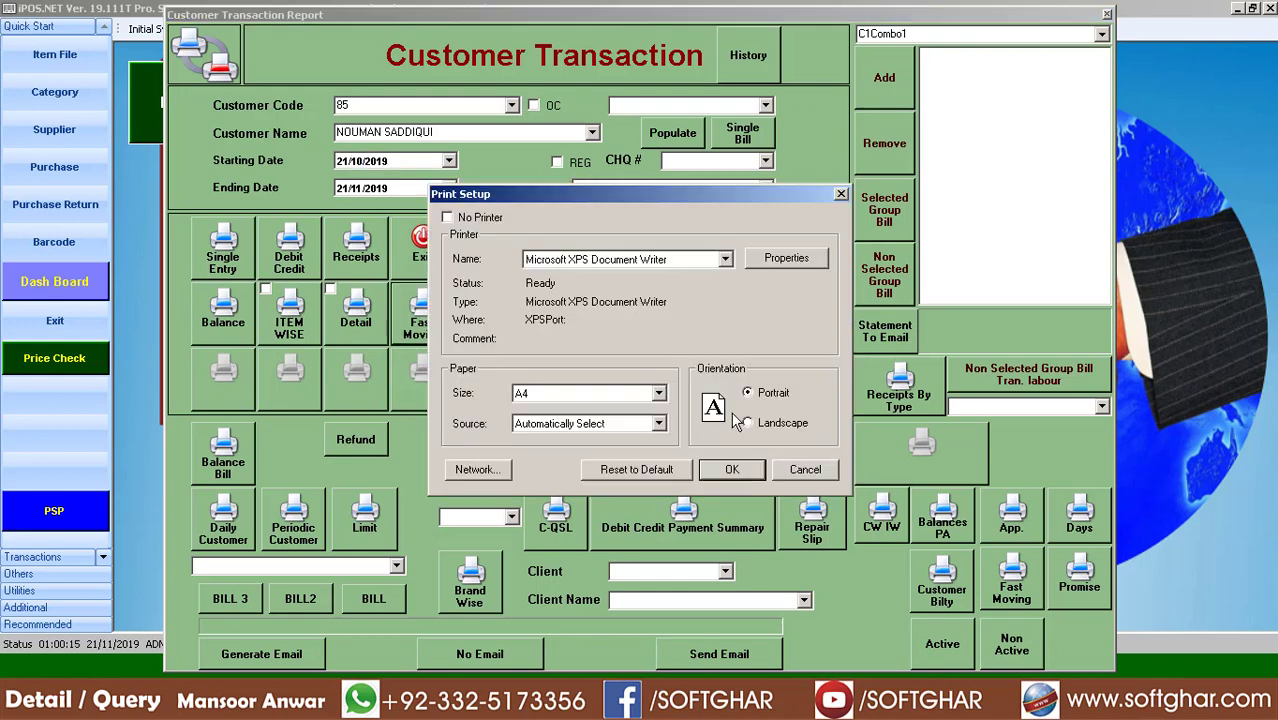
left_click(739, 468)
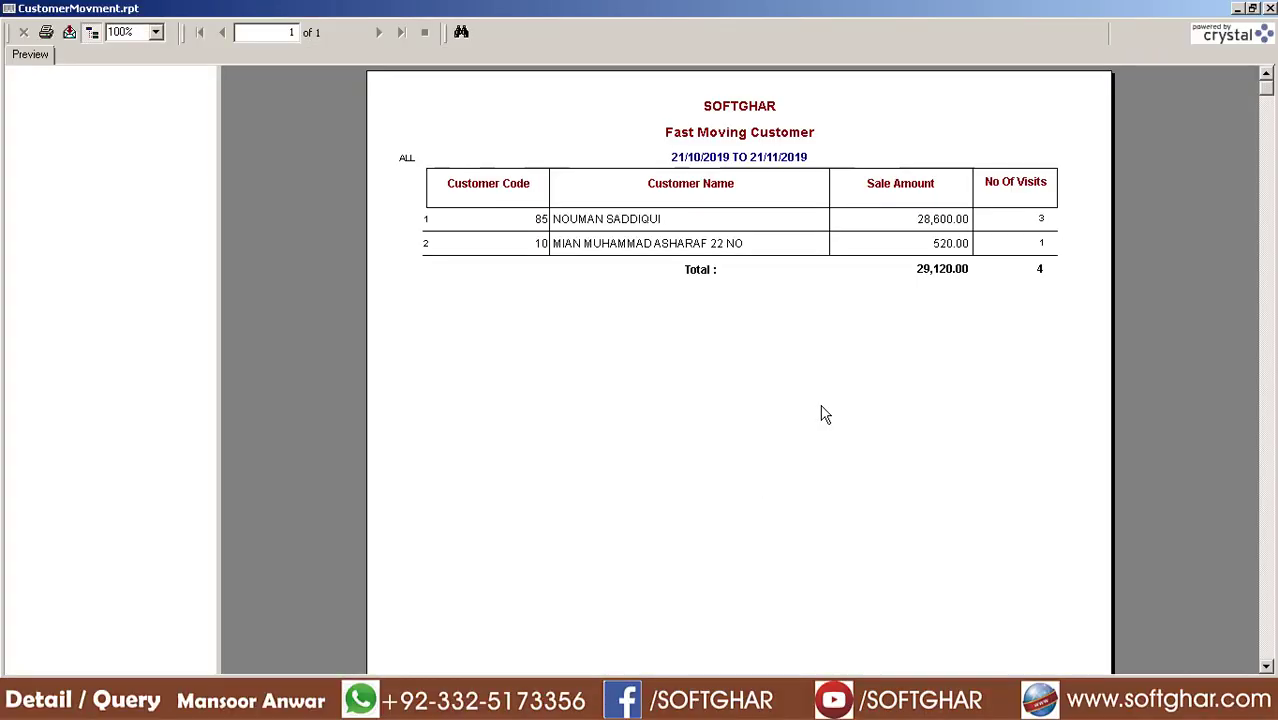
left_click(935, 220)
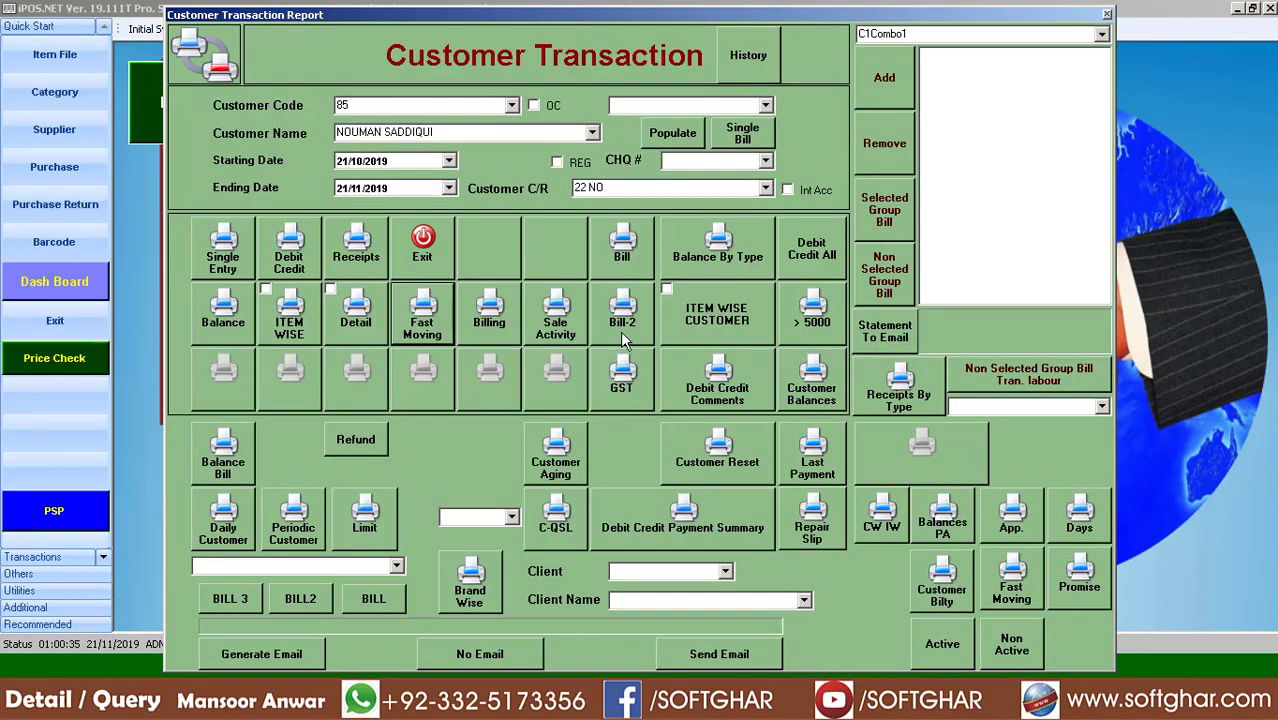
left_click(1270, 8)
left_click(563, 472)
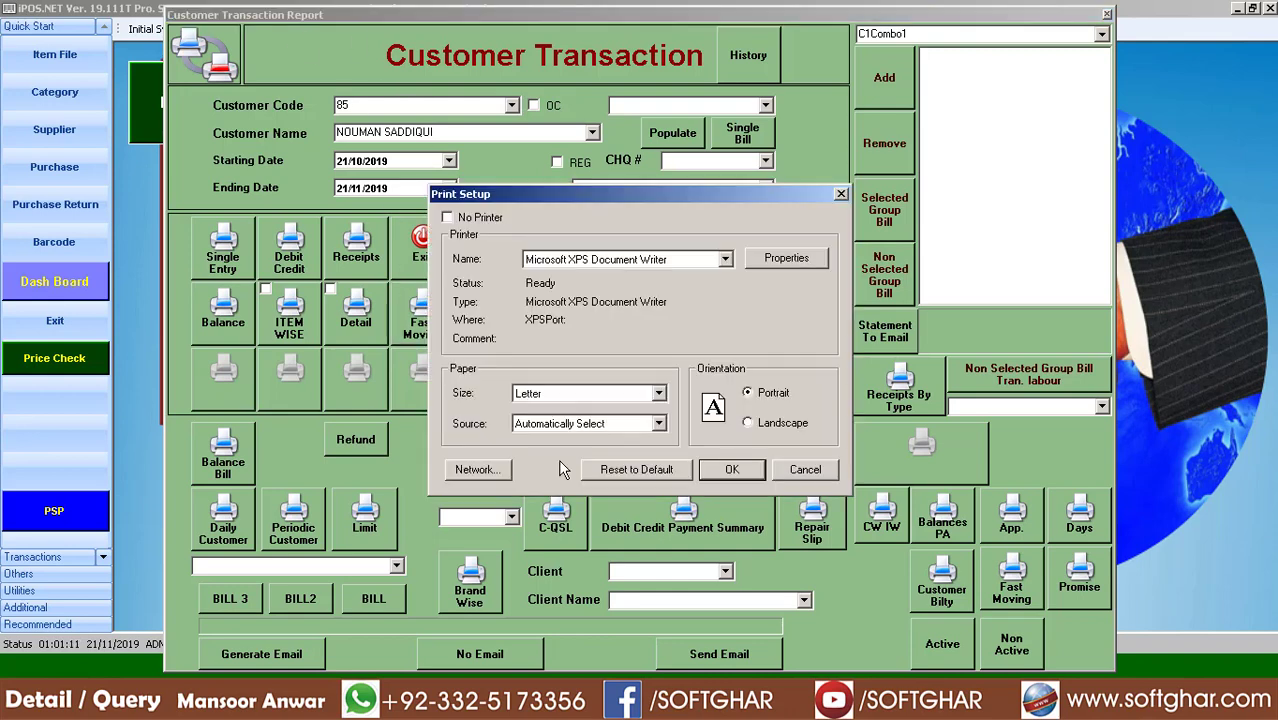
key("Return")
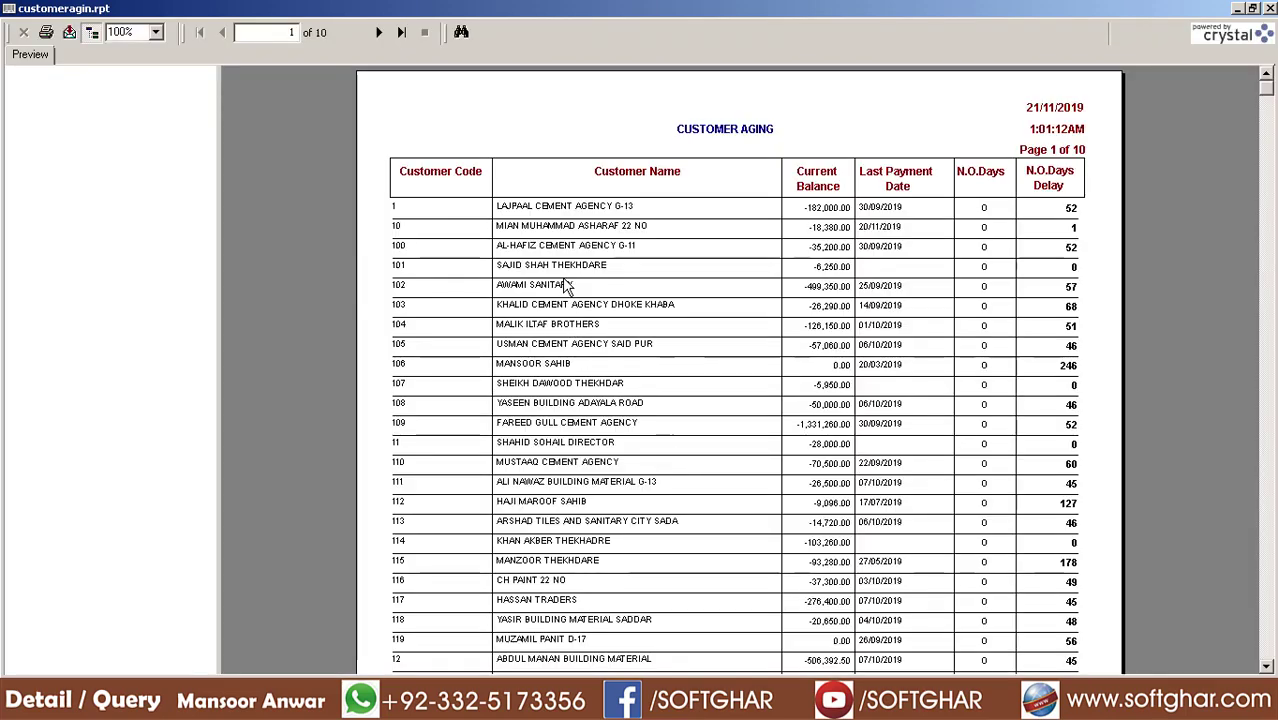
left_click(560, 214)
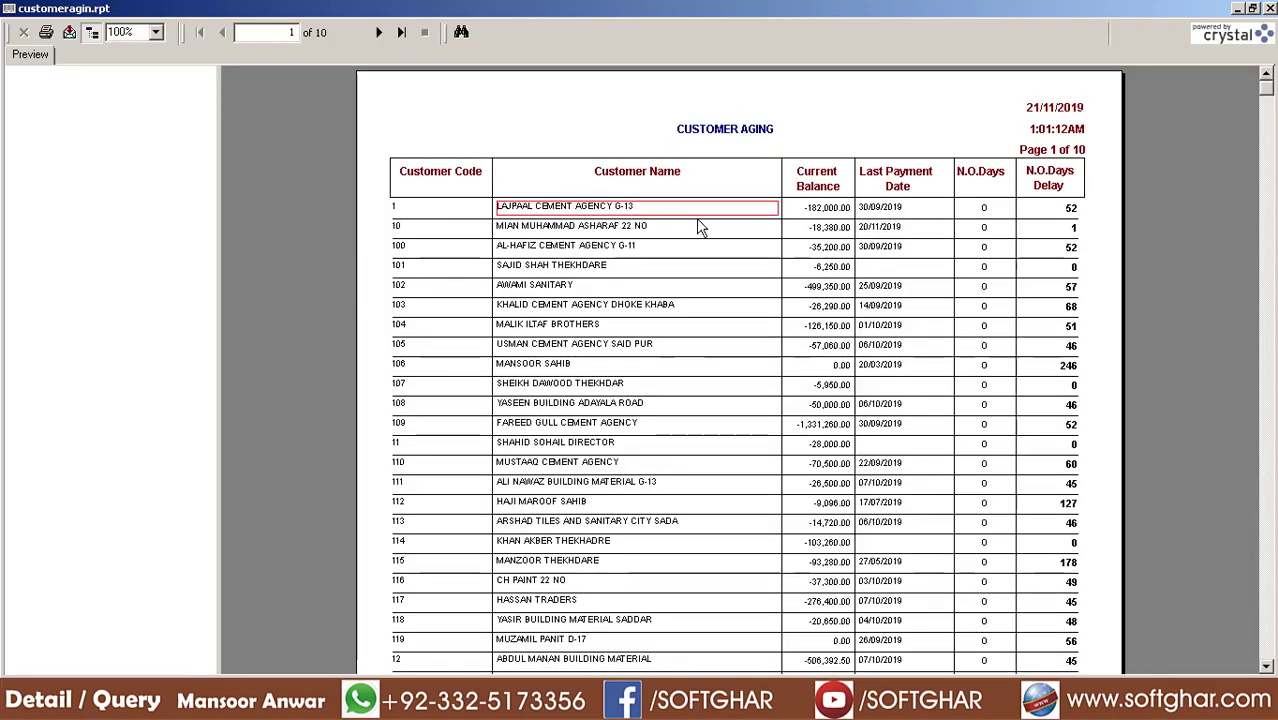
left_click(822, 209)
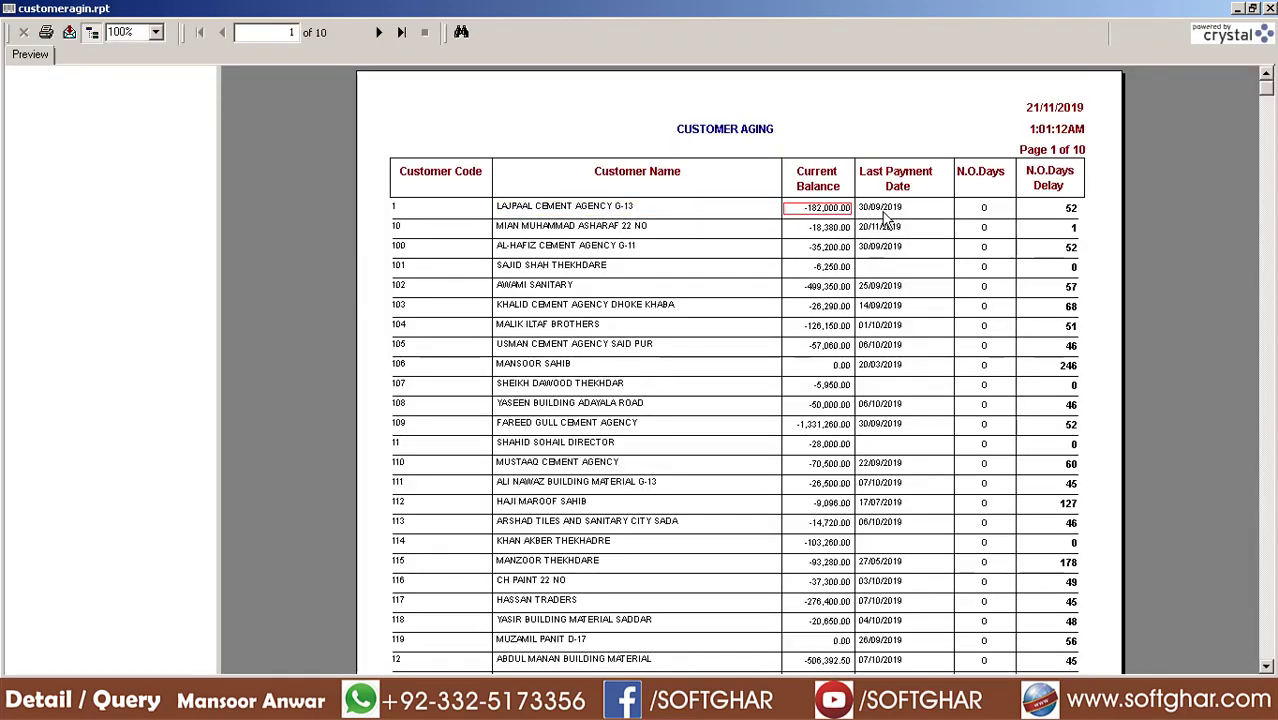
left_click(1073, 217)
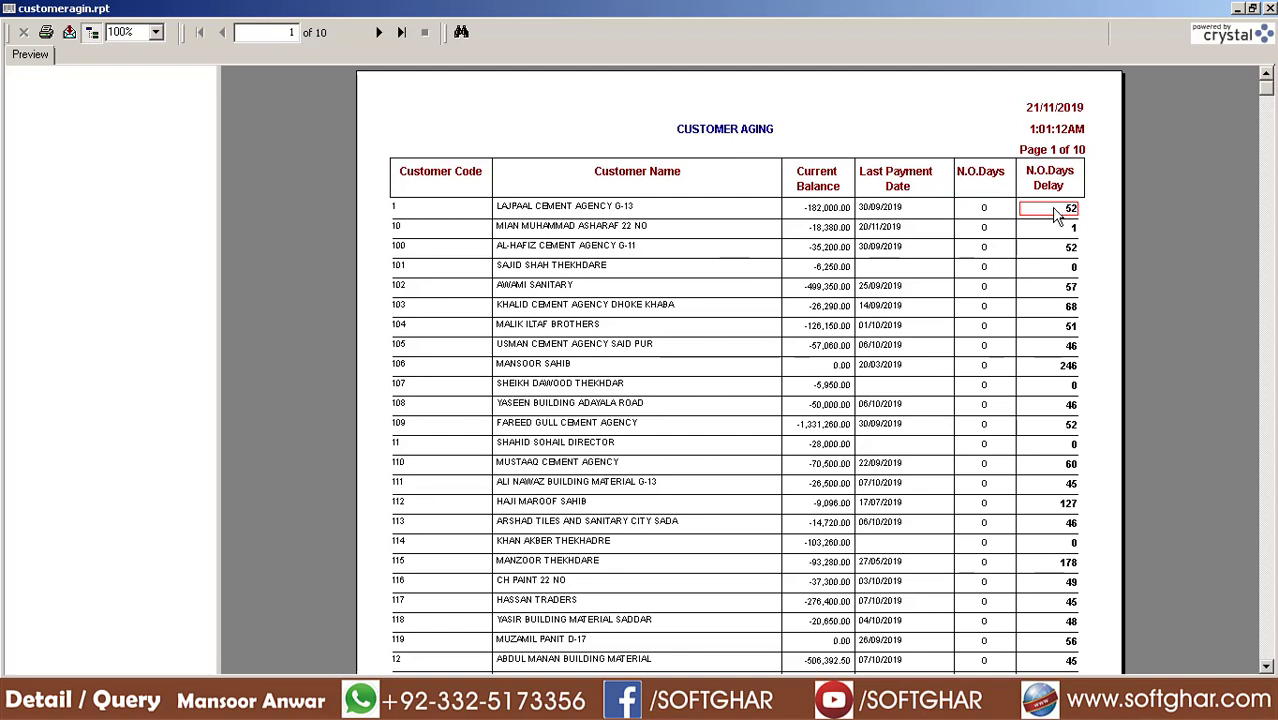
left_click(590, 307)
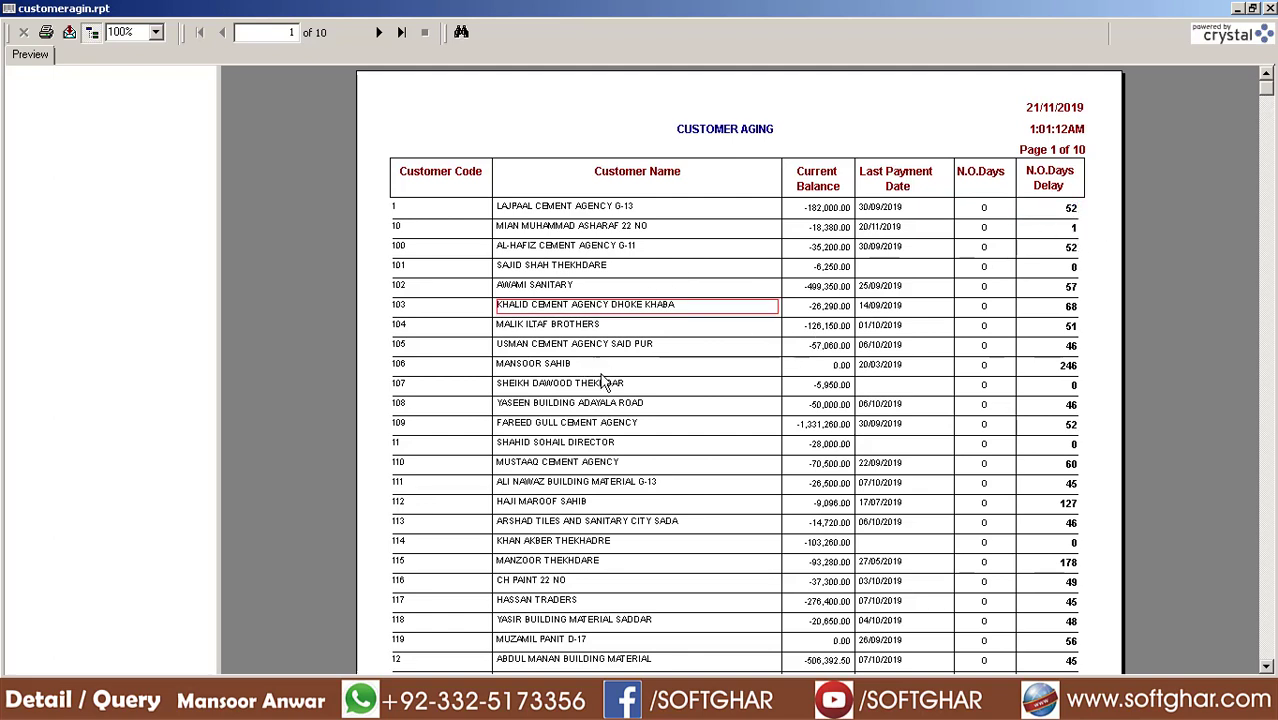
left_click(885, 366)
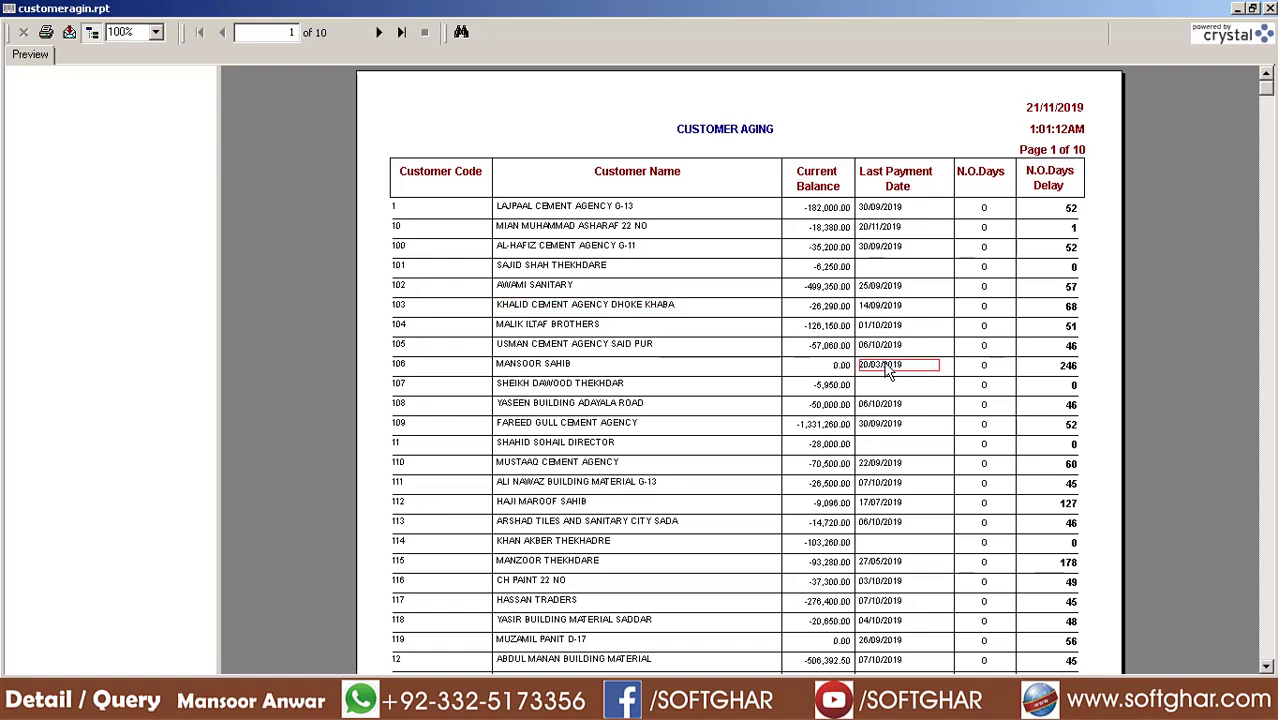
left_click(1067, 367)
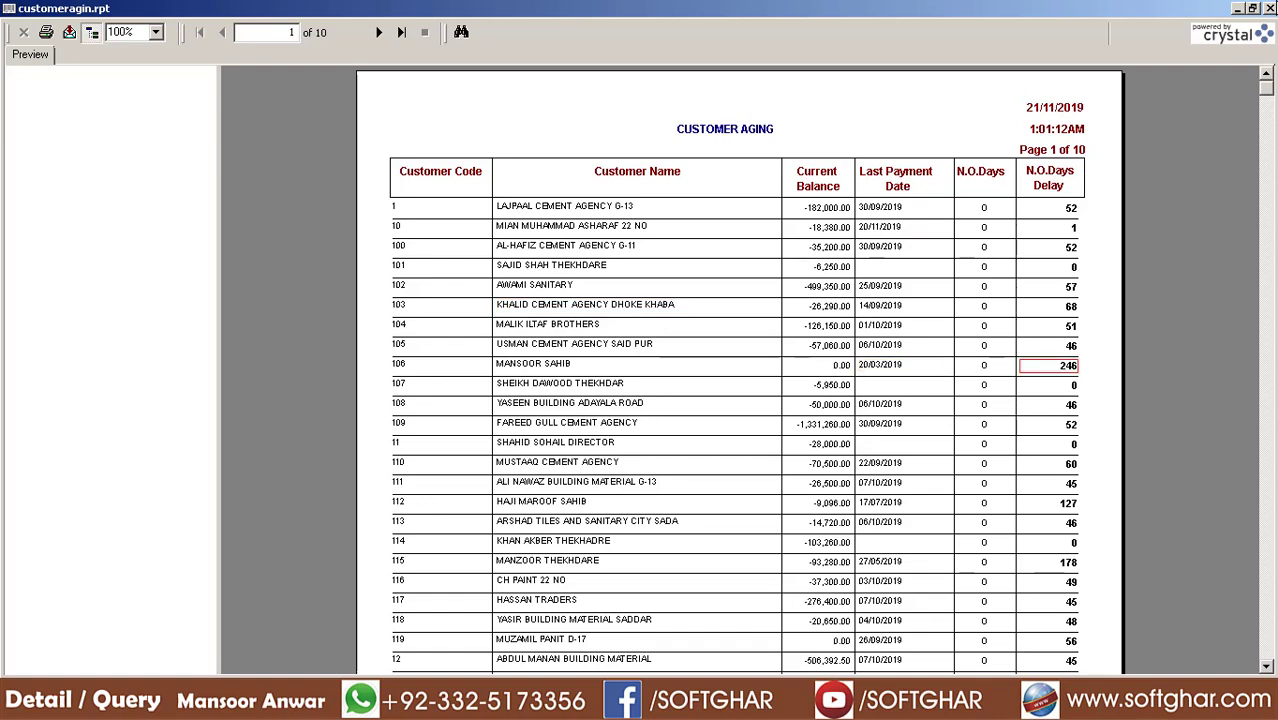
key("Escape")
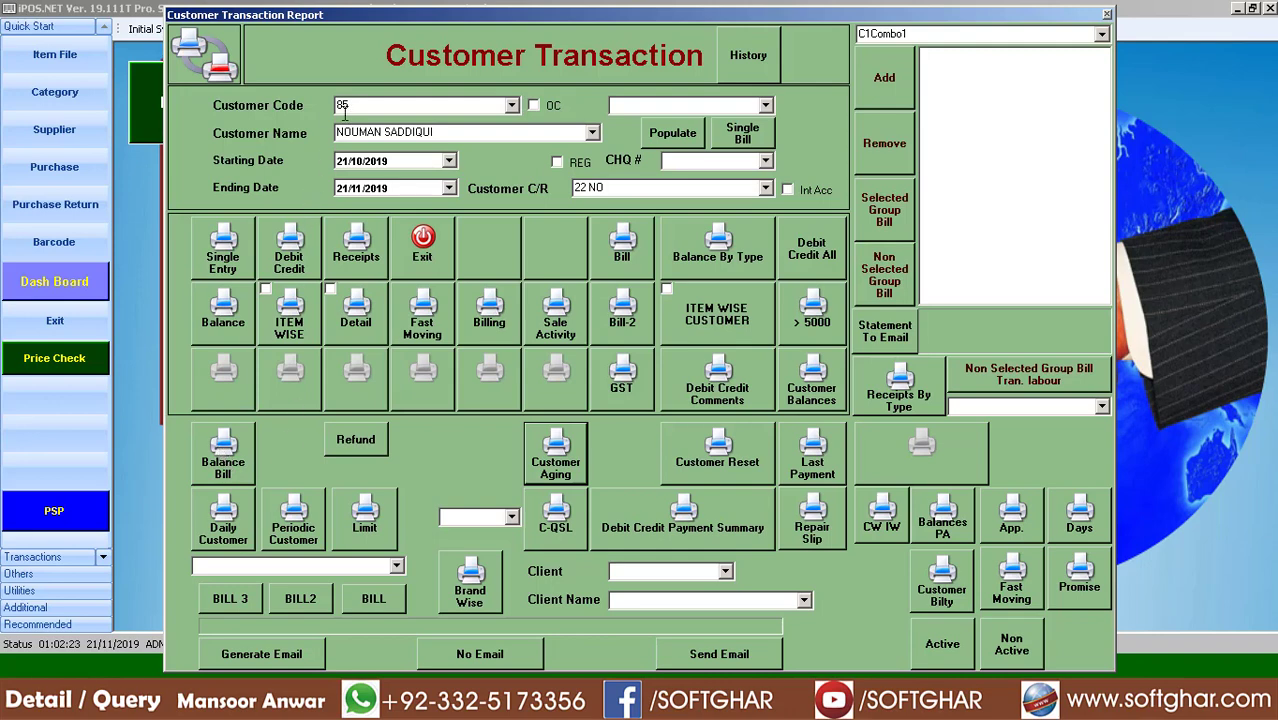
left_click(215, 460)
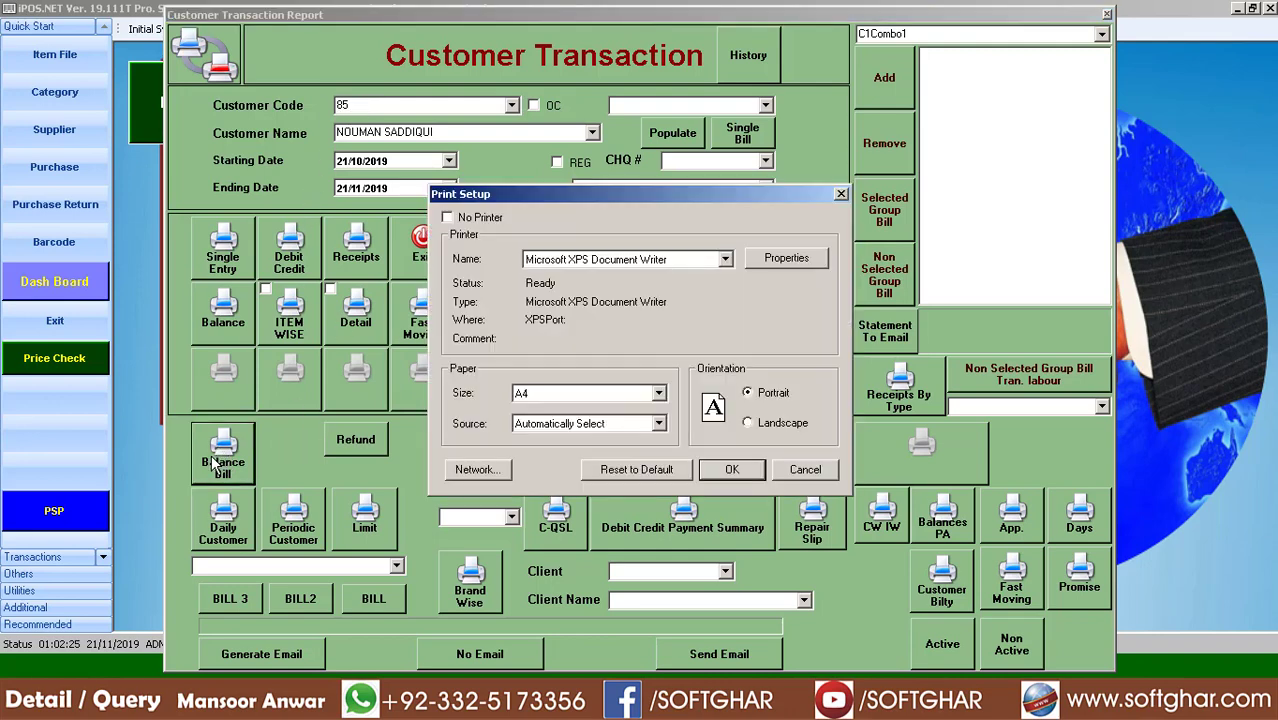
left_click(729, 468)
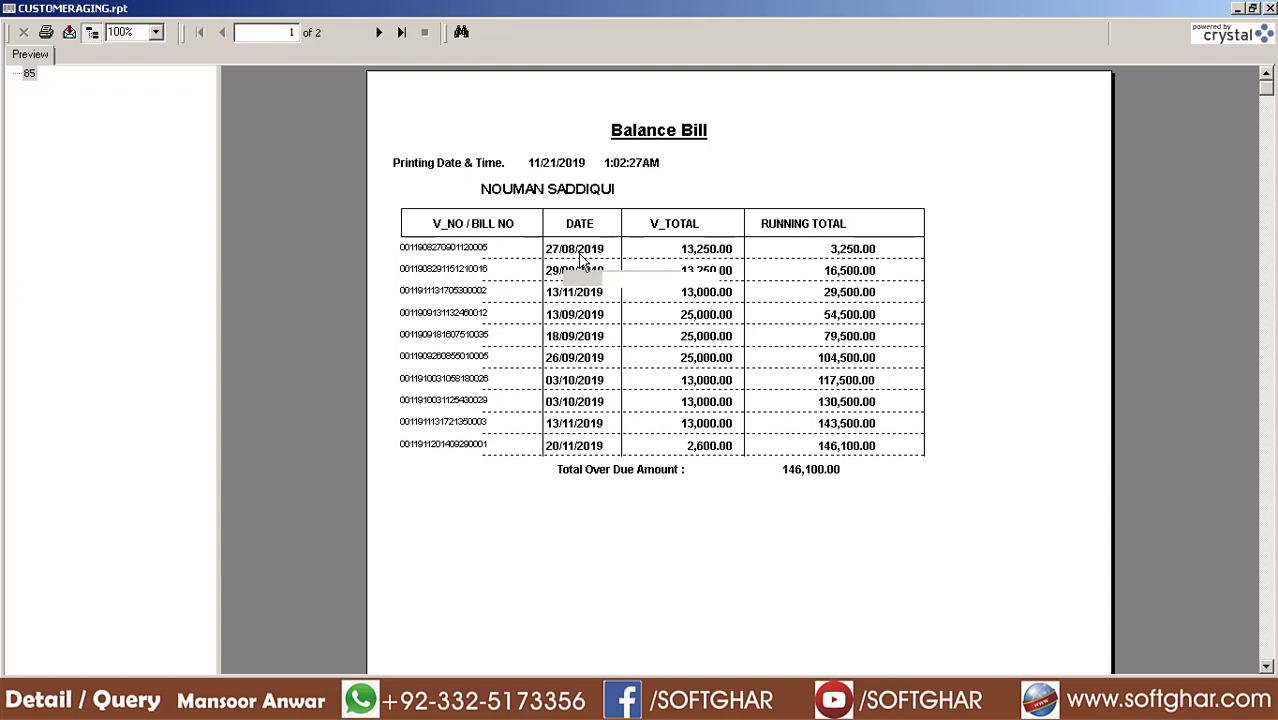
left_click(695, 252)
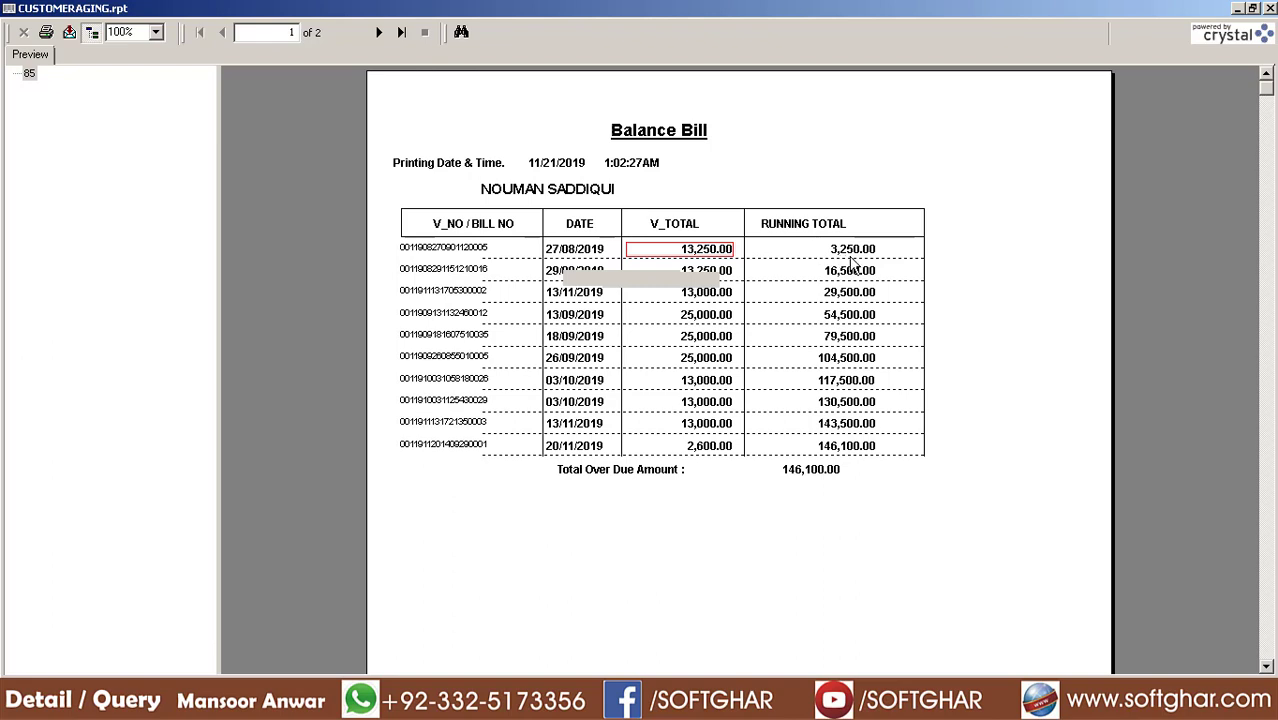
left_click(866, 255)
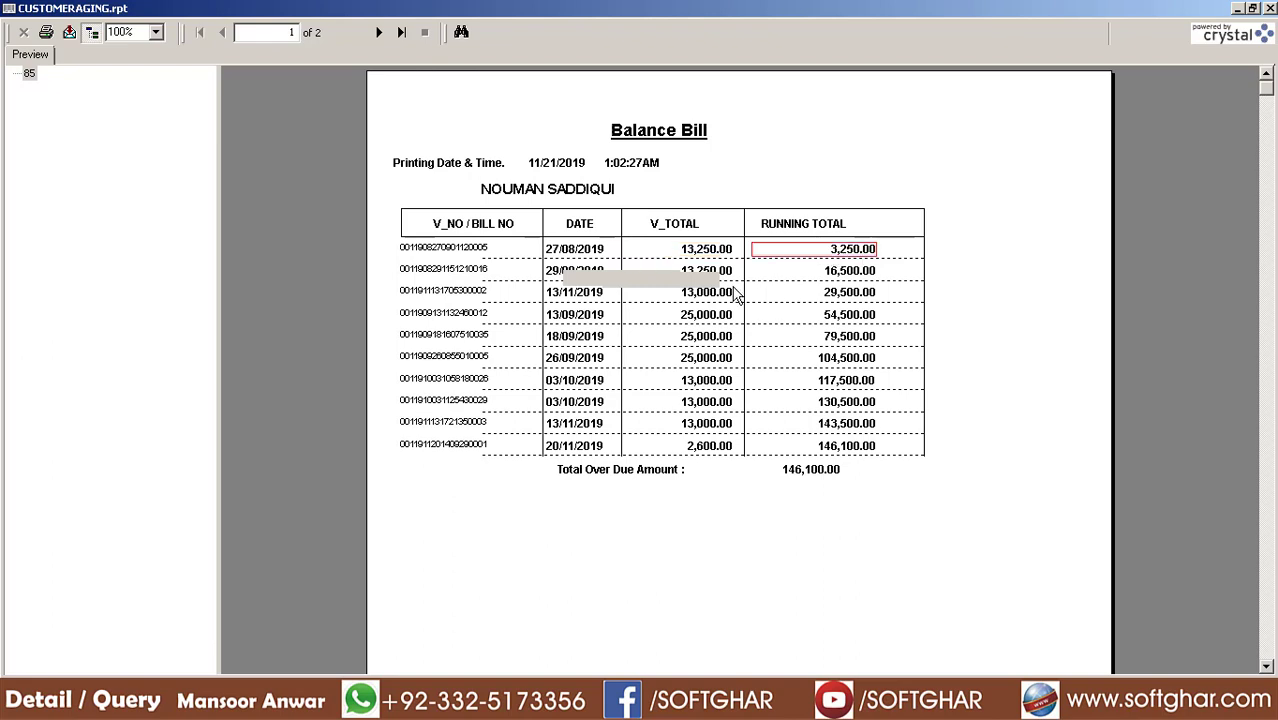
left_click(694, 273)
left_click(697, 296)
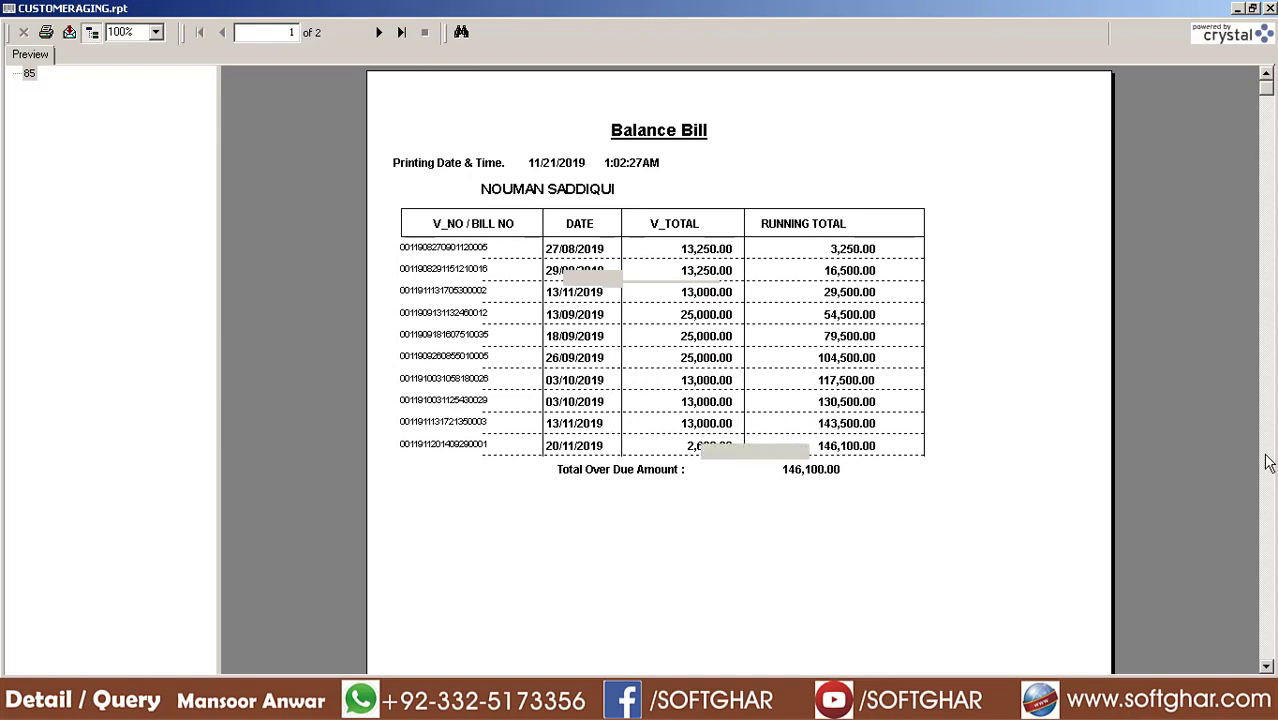
left_click(1270, 8)
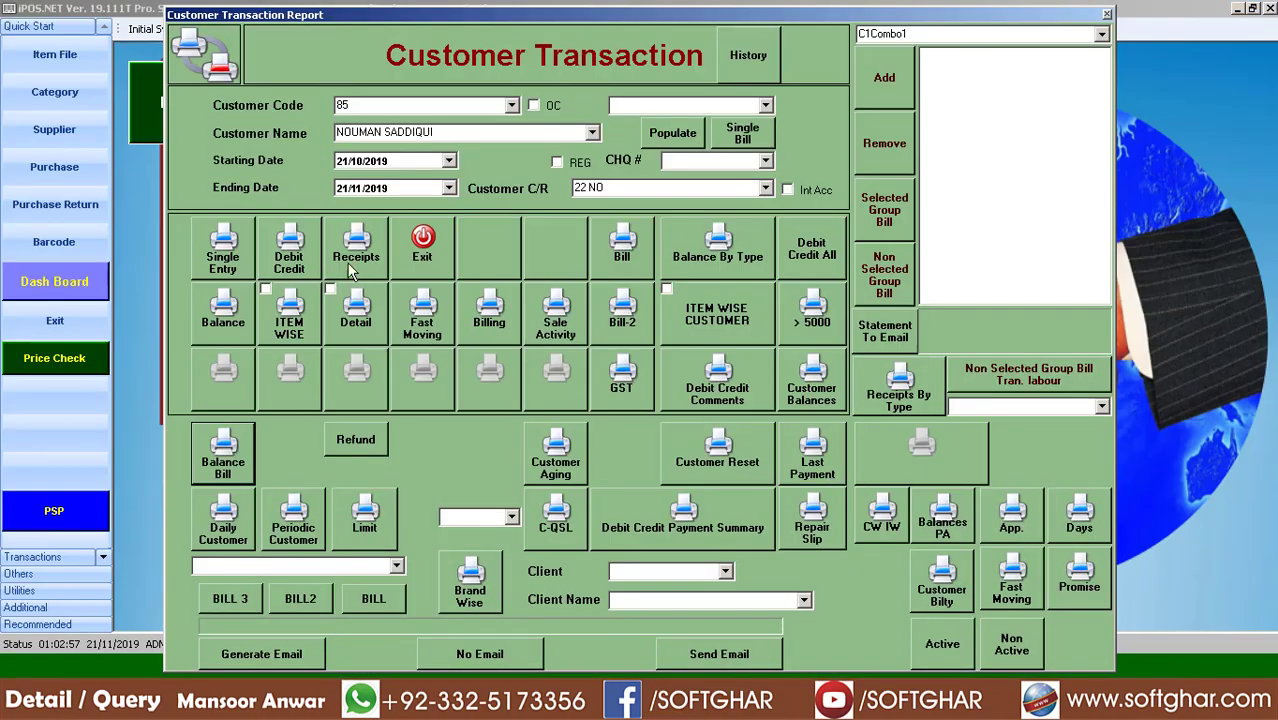
left_click(350, 262)
left_click(726, 468)
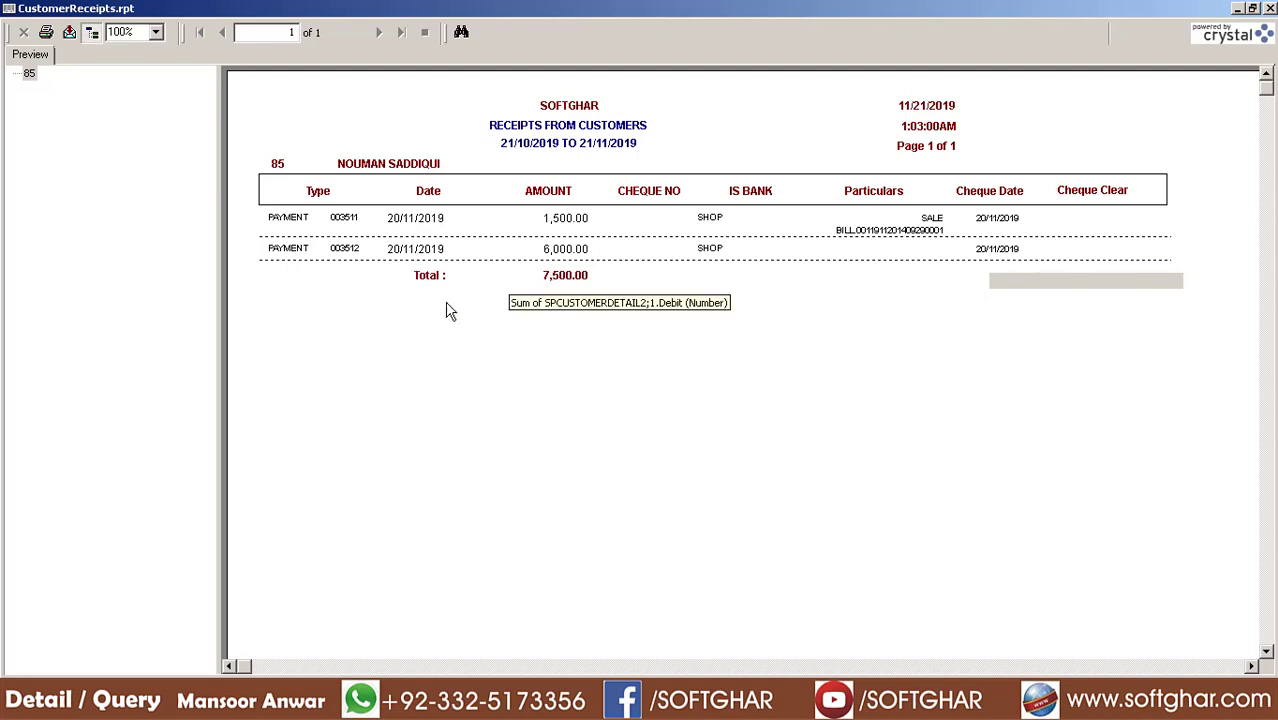
left_click(1271, 7)
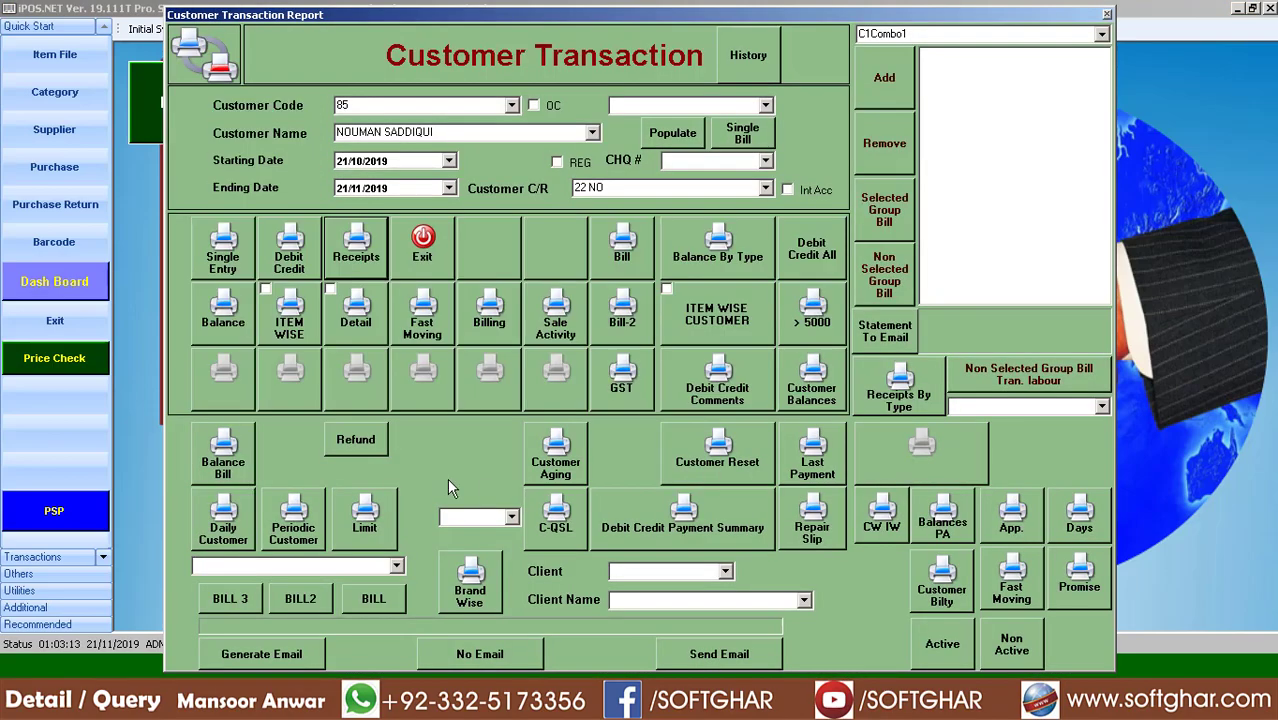
left_click(222, 455)
left_click(706, 476)
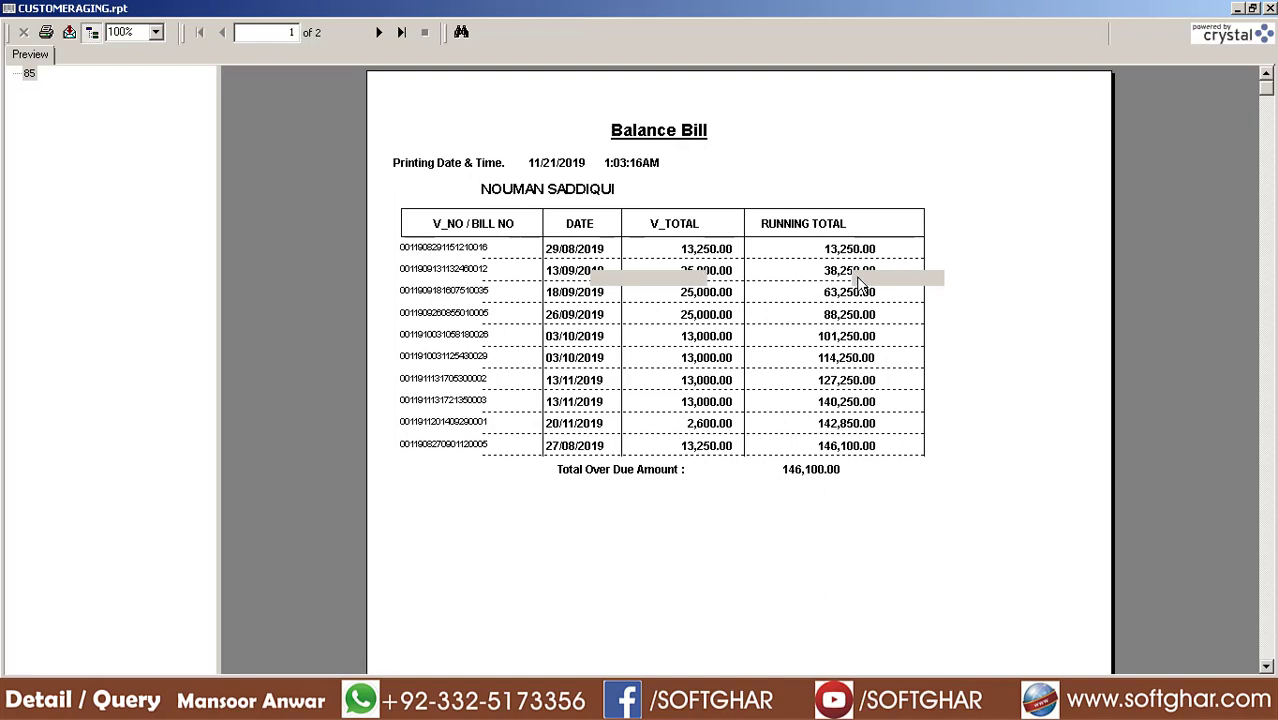
left_click(716, 280)
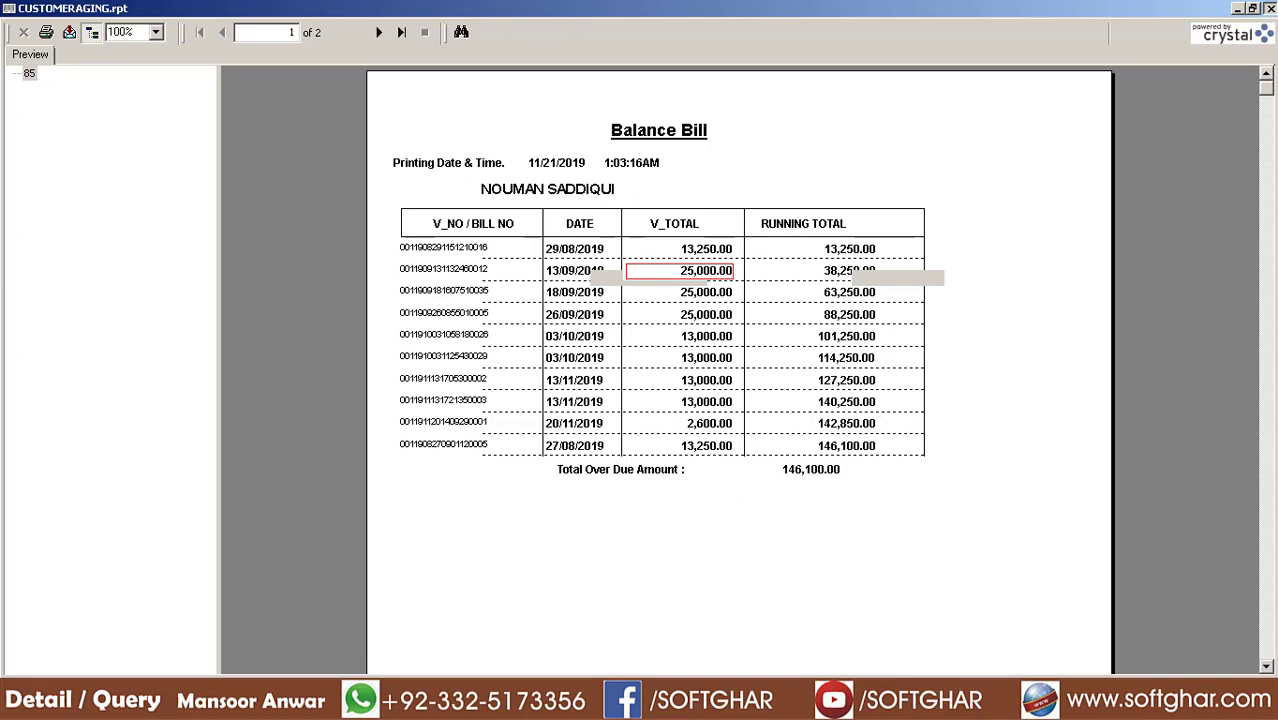
left_click(1270, 8)
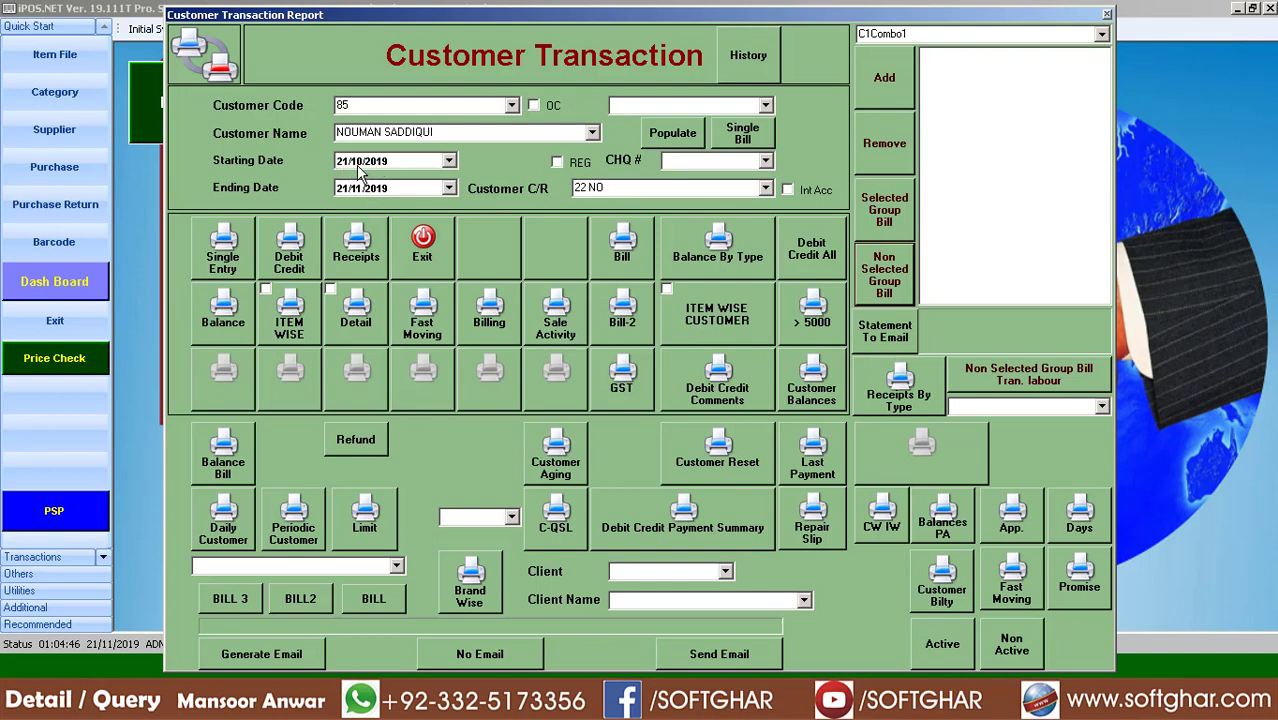
left_click(1070, 592)
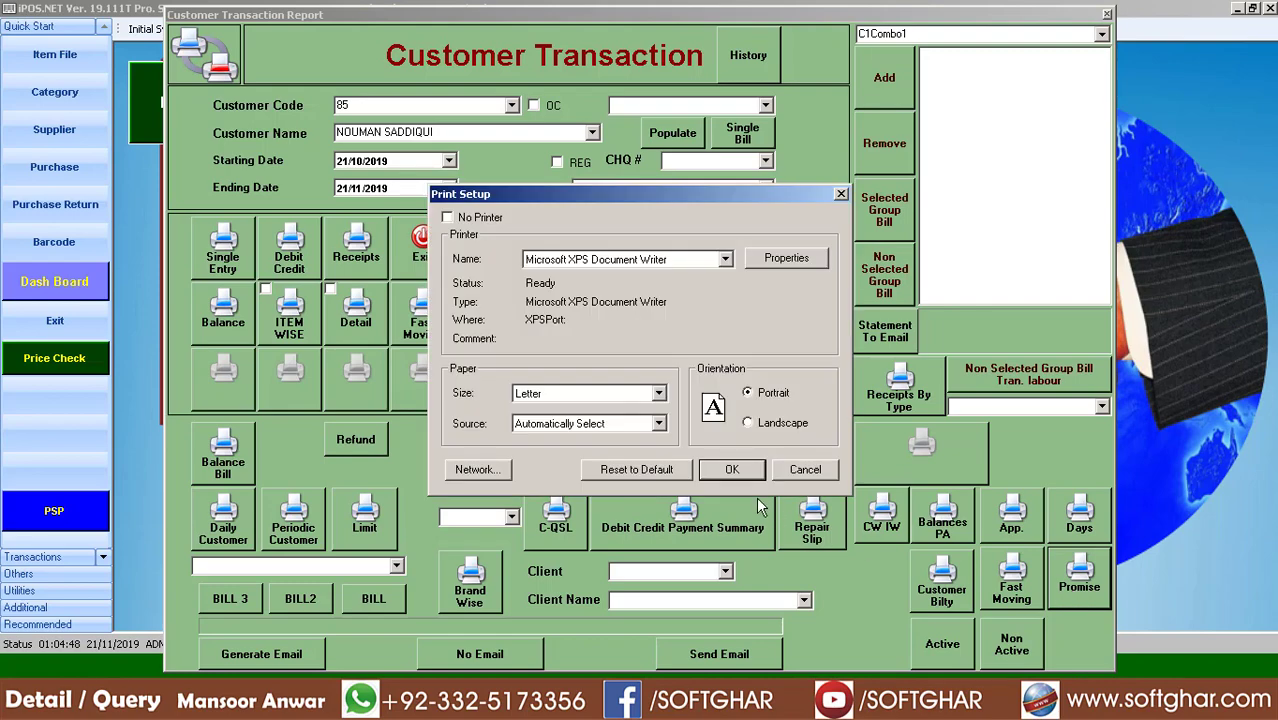
left_click(746, 470)
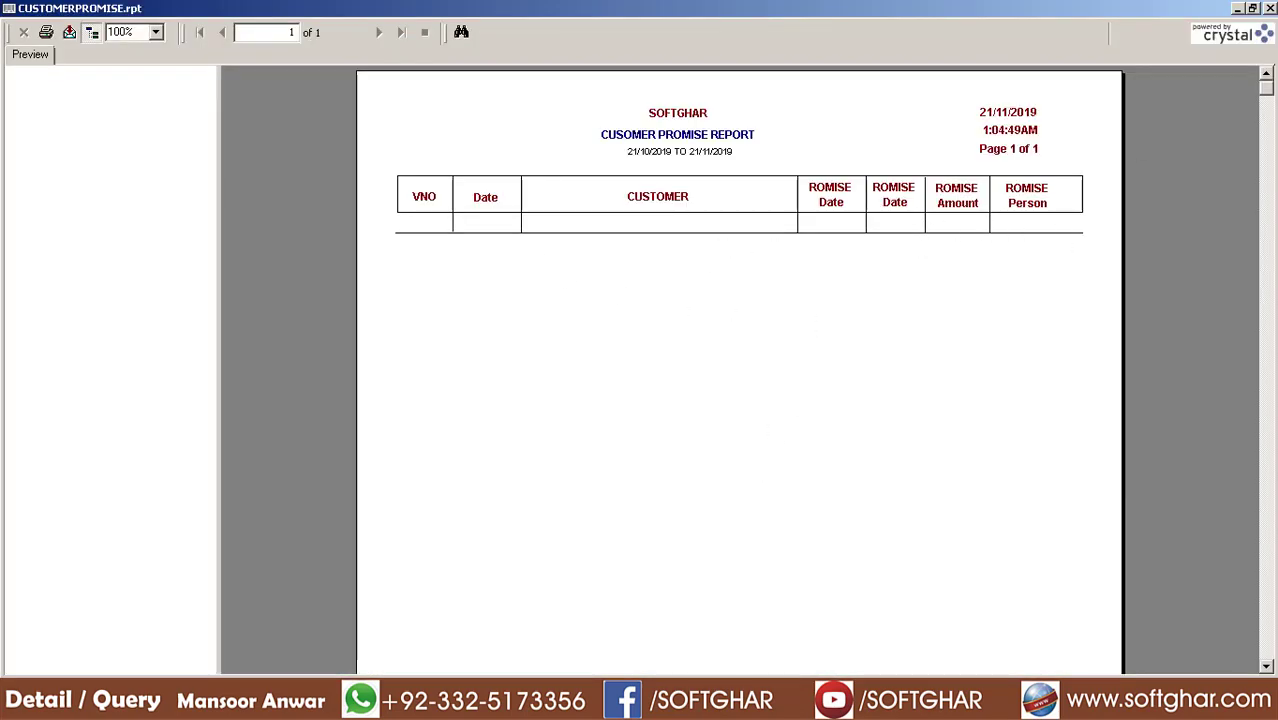
left_click(1270, 8)
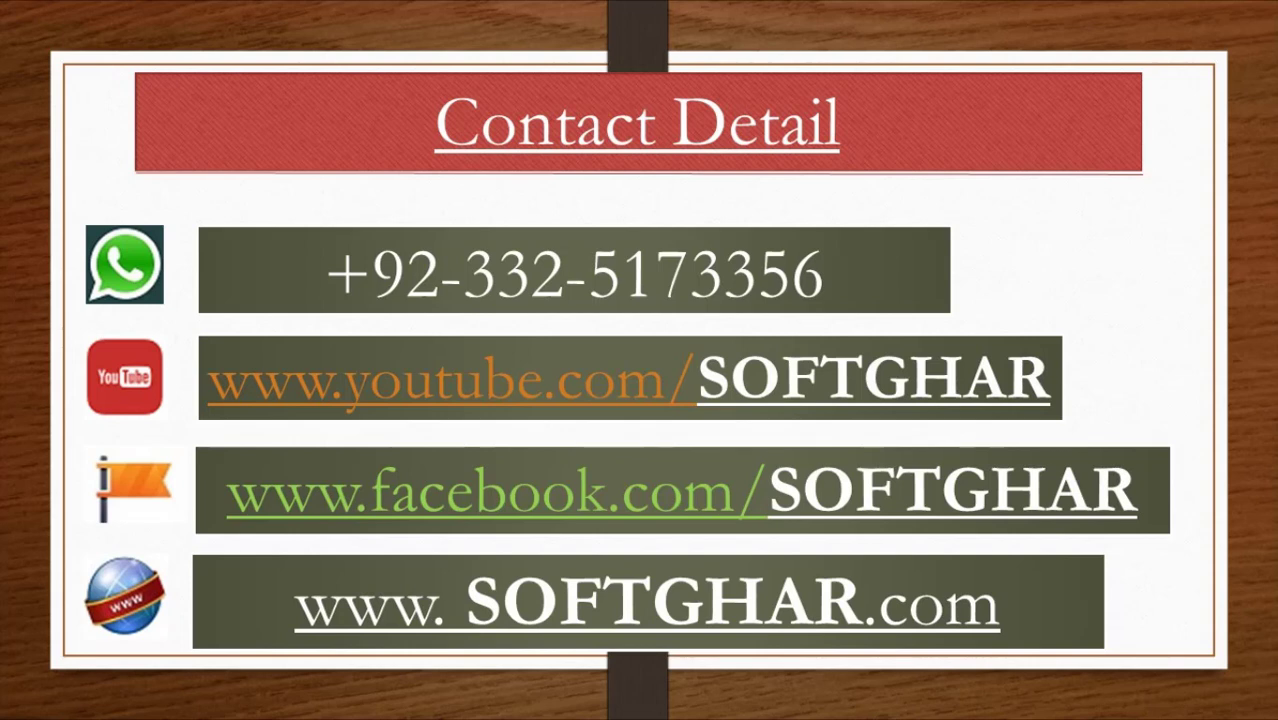